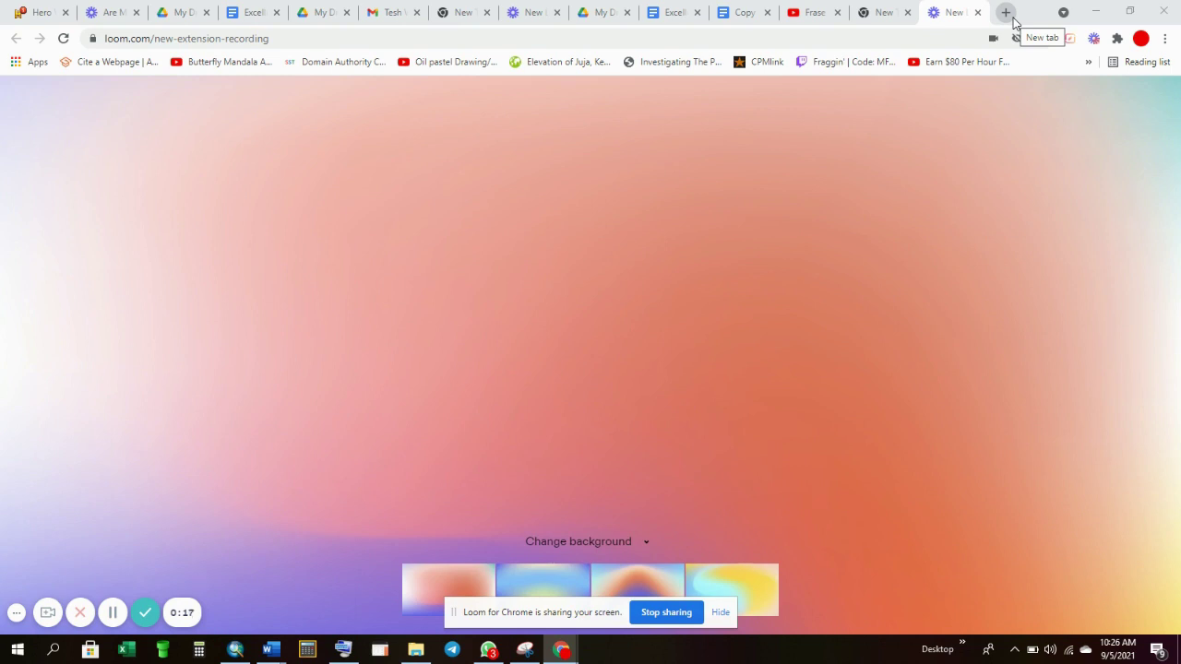
Step: Open a new Chrome tab on the Google start page
click(1007, 17)
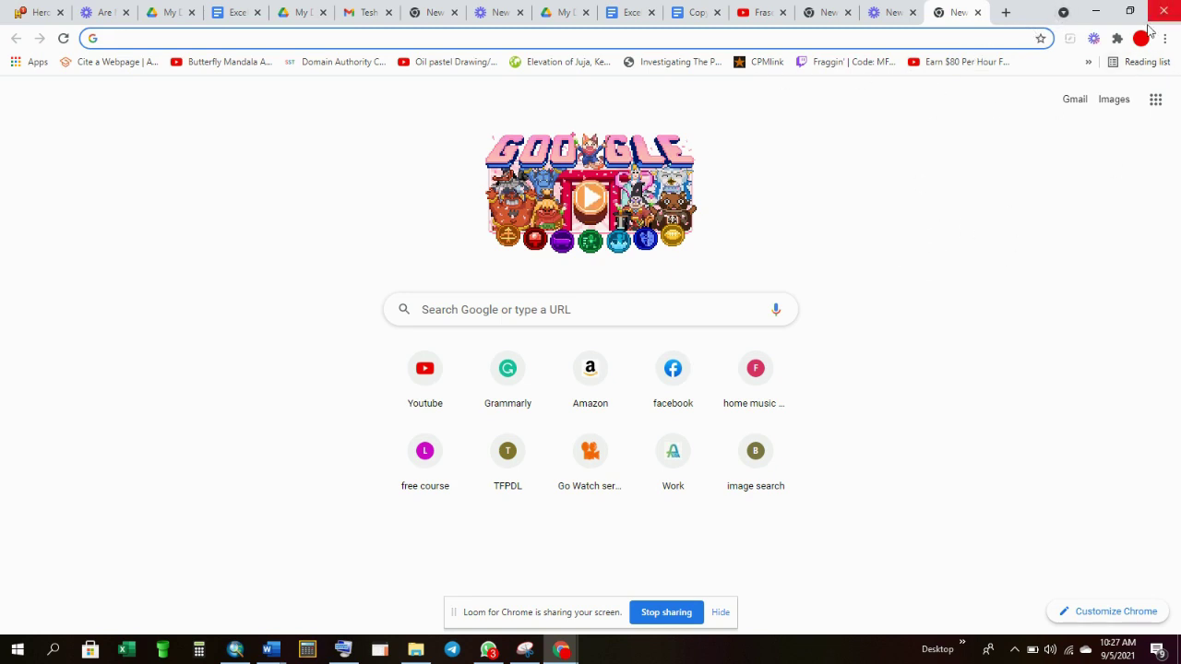
Step: From the Google apps list, go to Drive and start a new blank Google Doc
click(1157, 103)
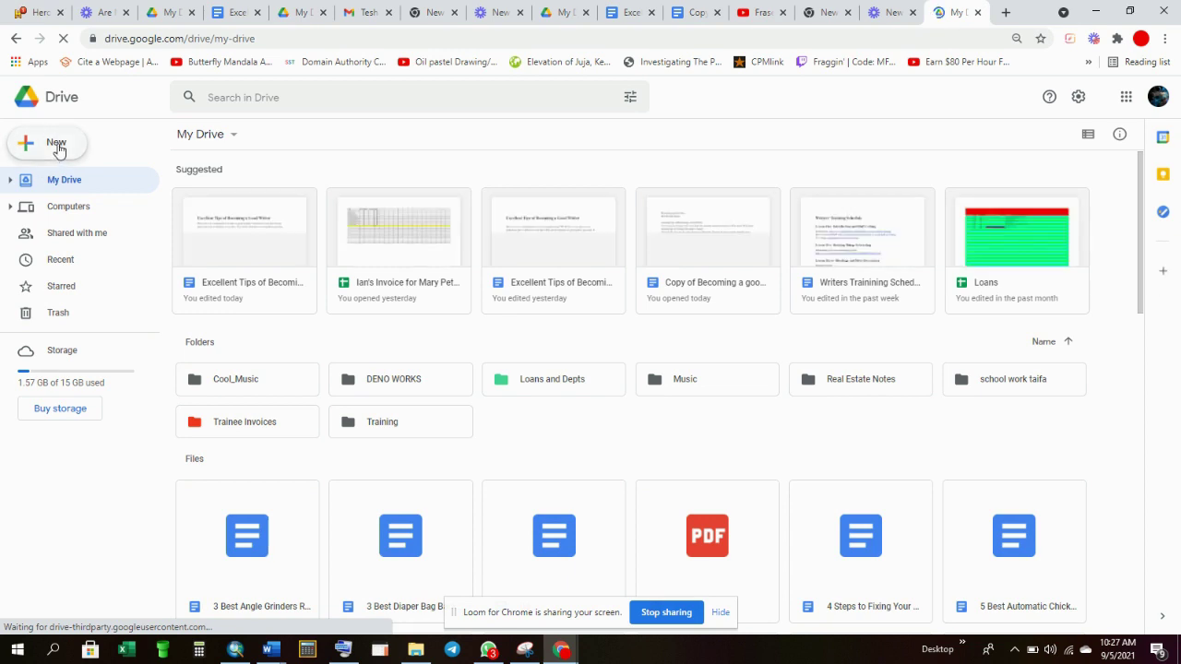
click(58, 148)
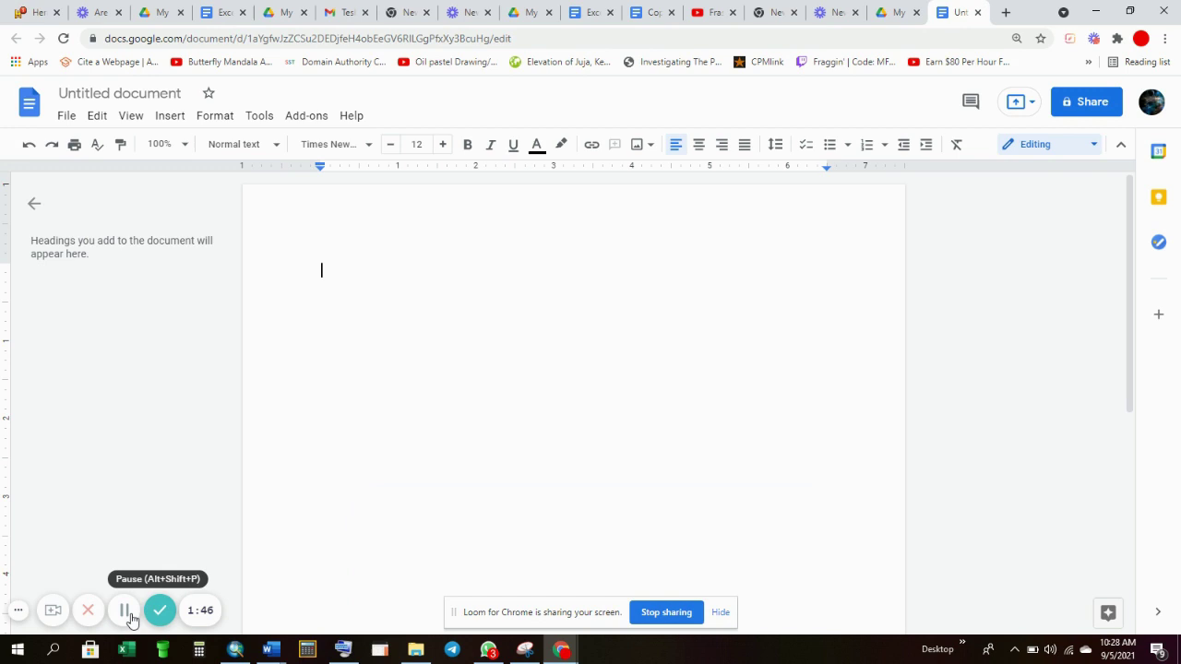
Step: Copy the heading 'Excellent Tips of Becoming a Good Writer' from the Word article
click(282, 651)
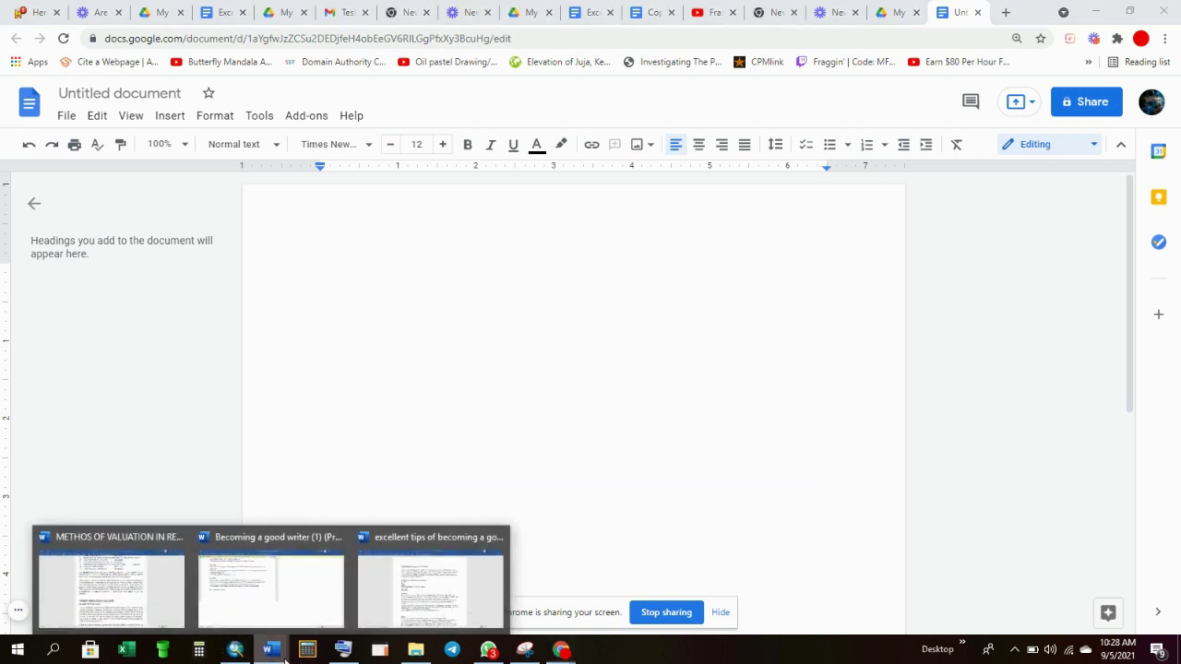
click(417, 575)
key(ctrl+a)
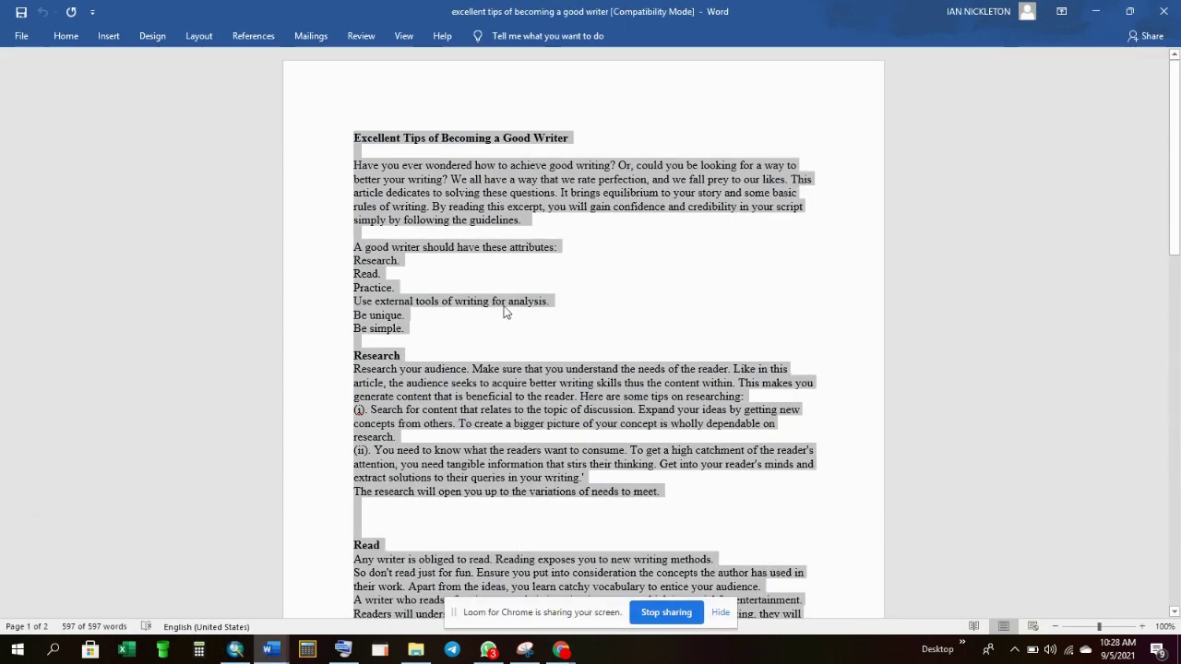
click(551, 205)
drag(572, 138, 403, 149)
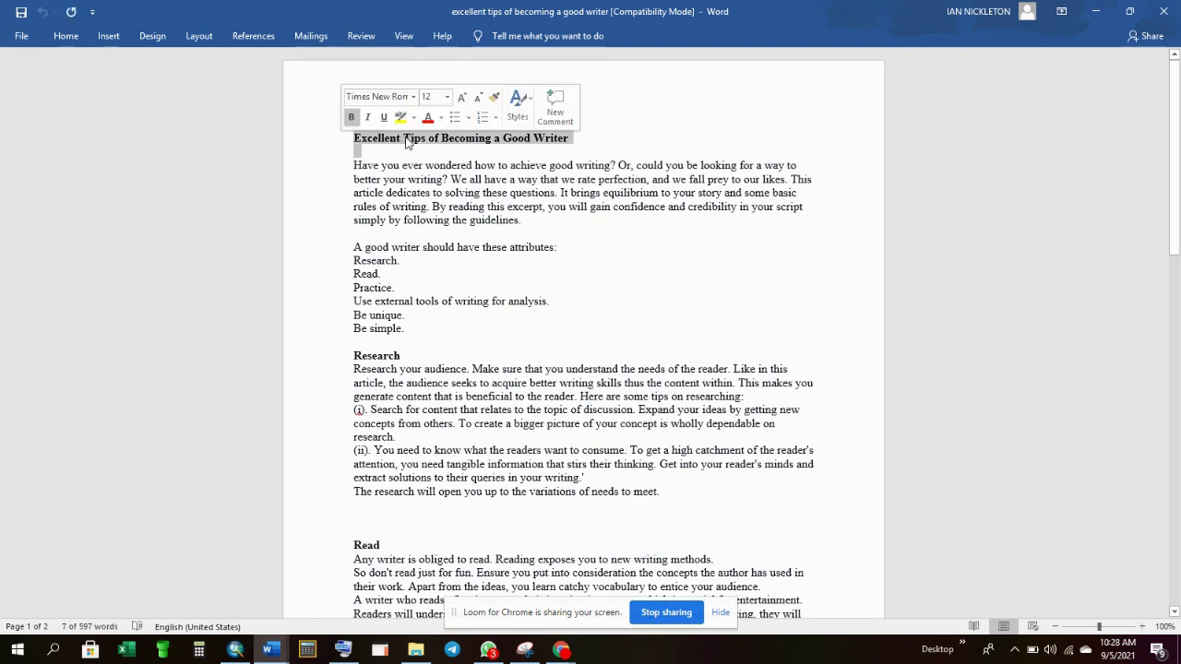
right_click(406, 141)
click(458, 169)
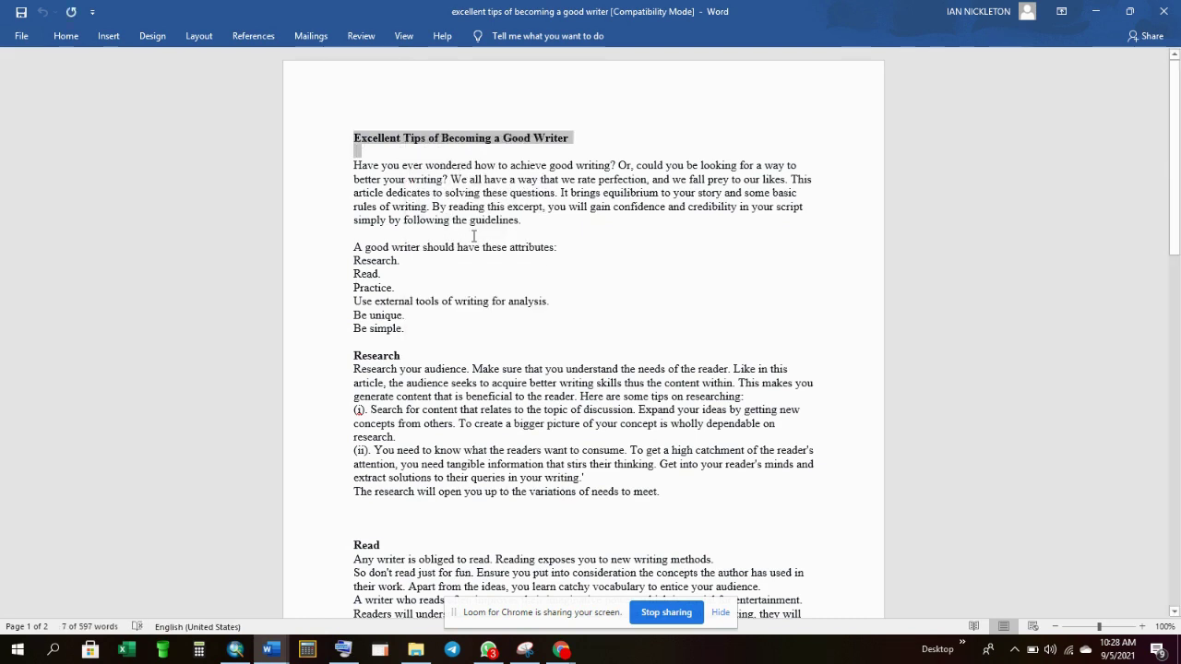
Step: Paste the copied heading into the untitled Google Doc
click(562, 650)
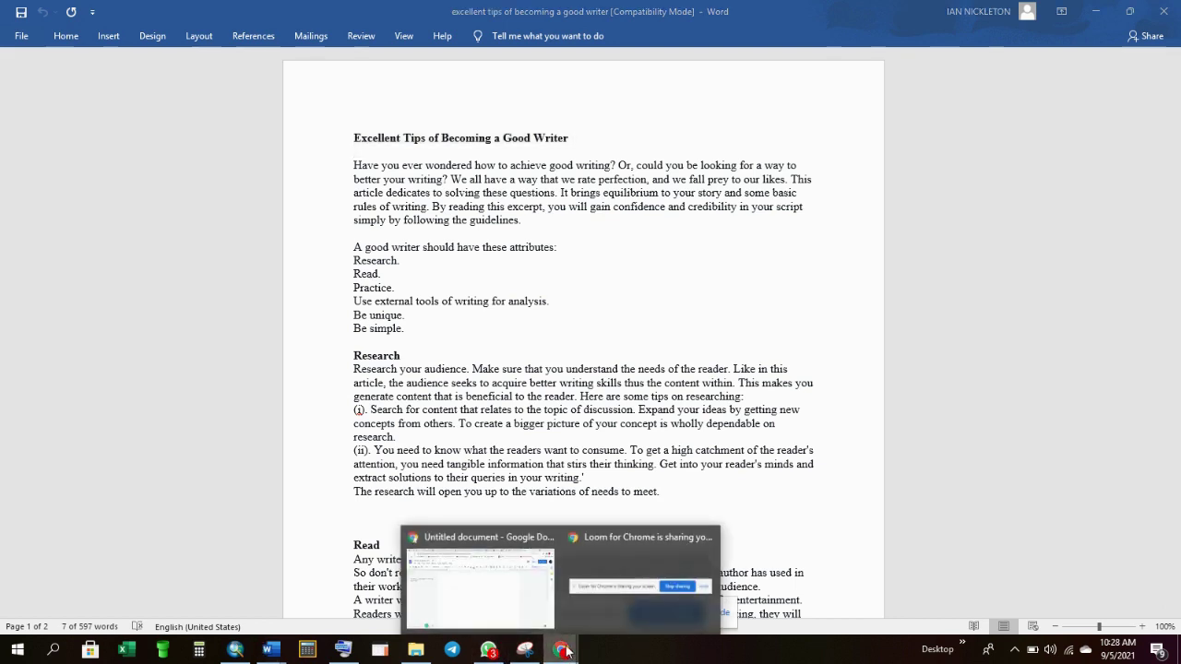
click(464, 558)
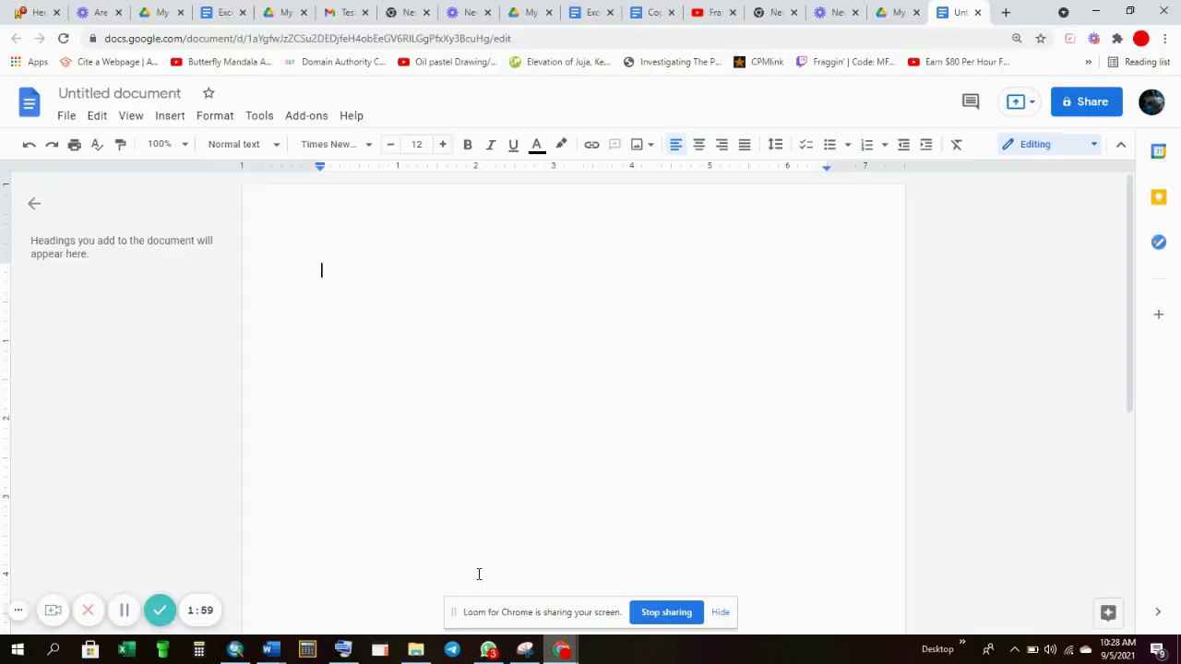
right_click(455, 285)
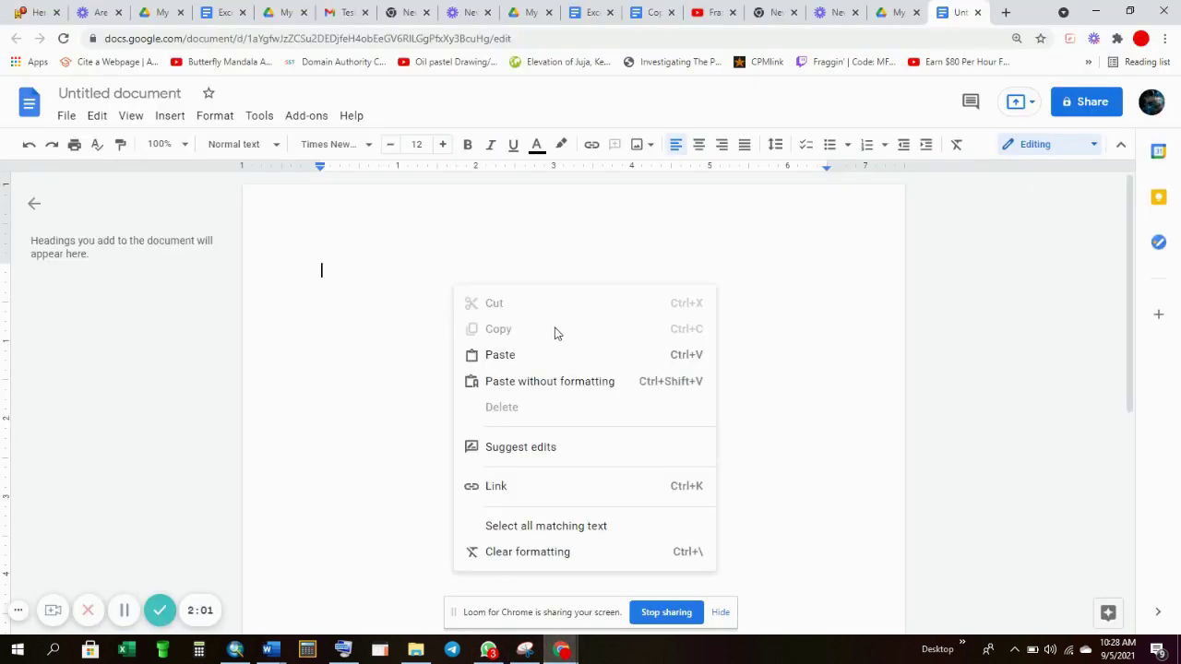
click(511, 353)
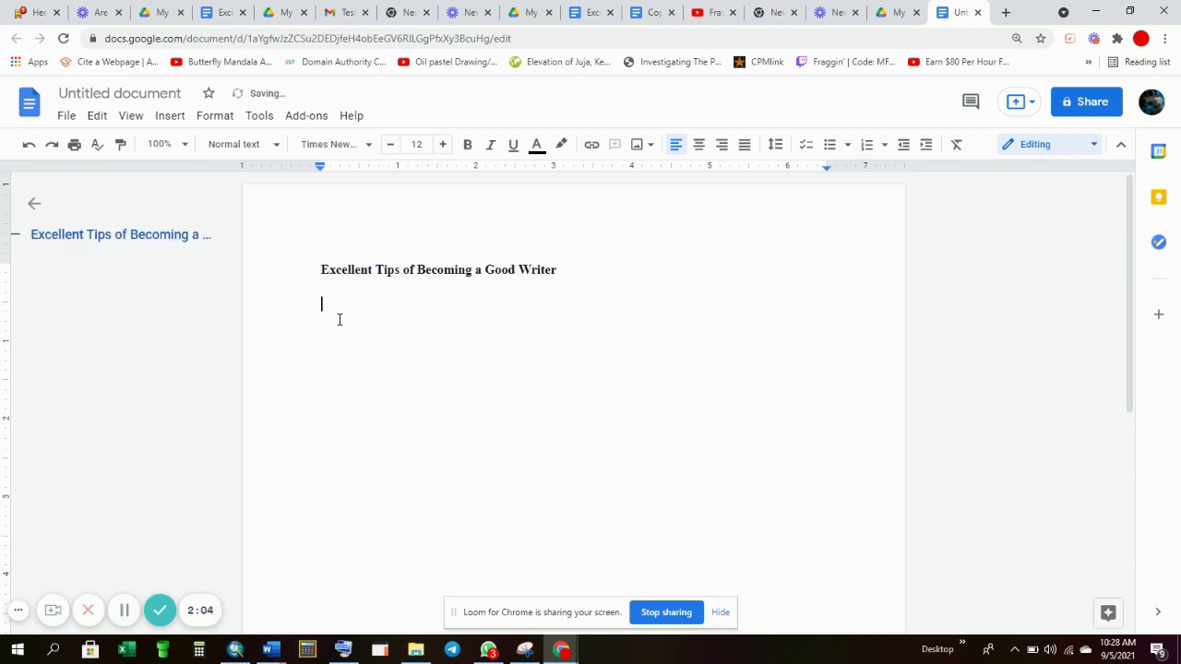
Step: Delete the empty line below the heading and start renaming the document
key(BackSpace)
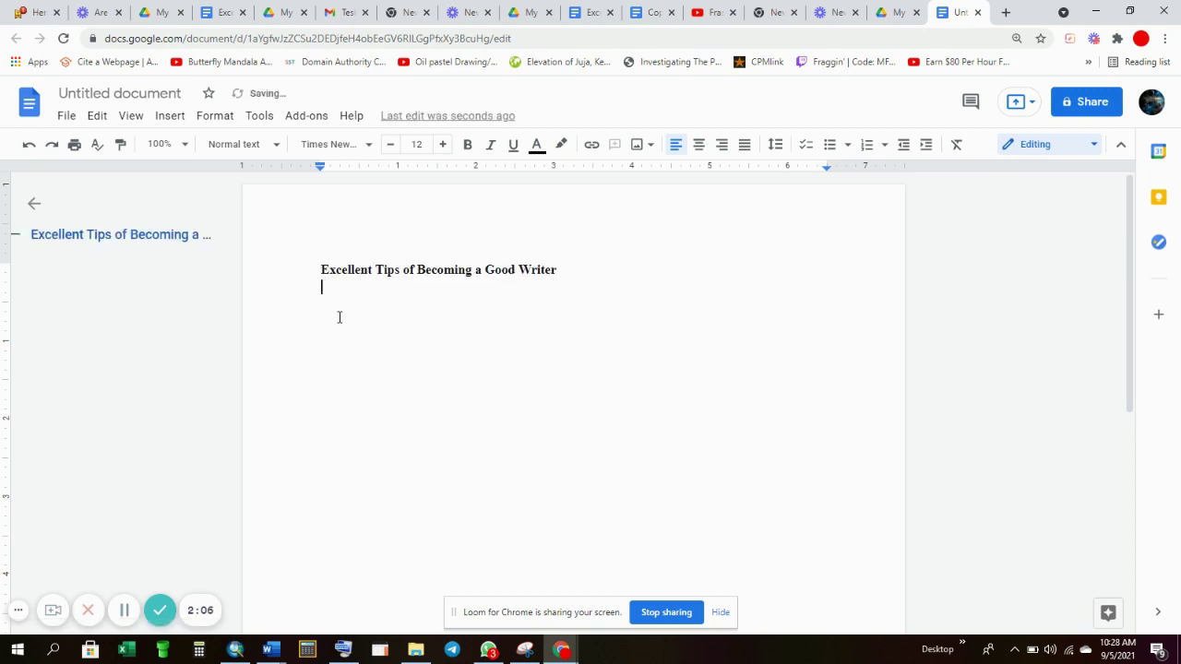
key(BackSpace)
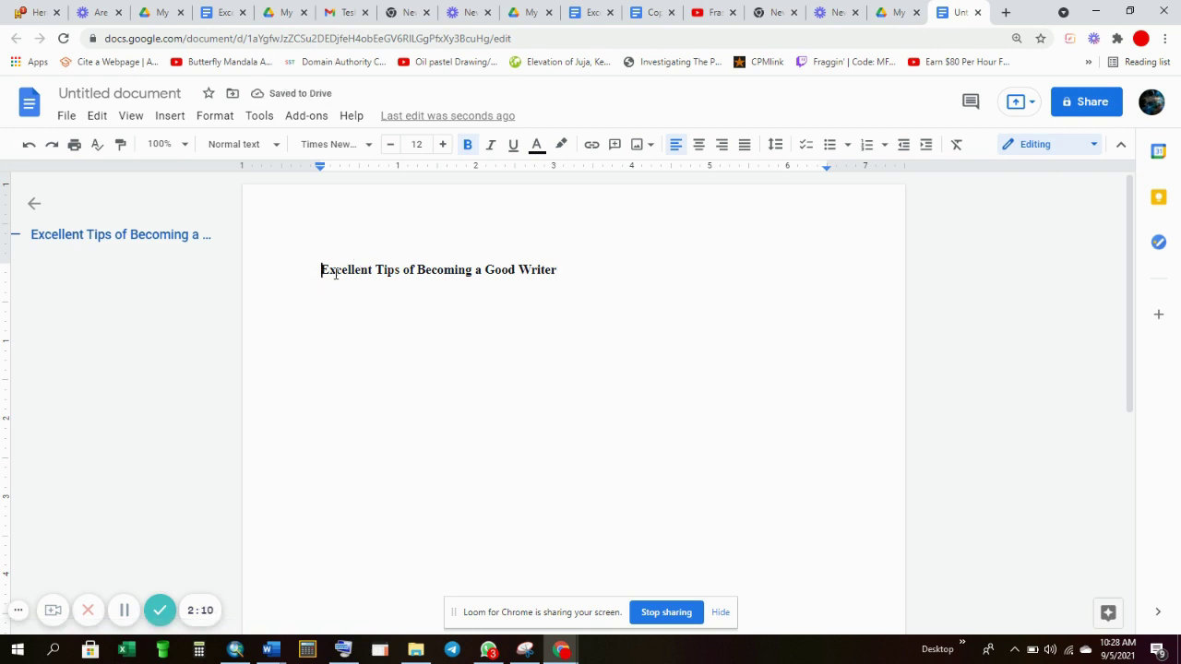
click(59, 95)
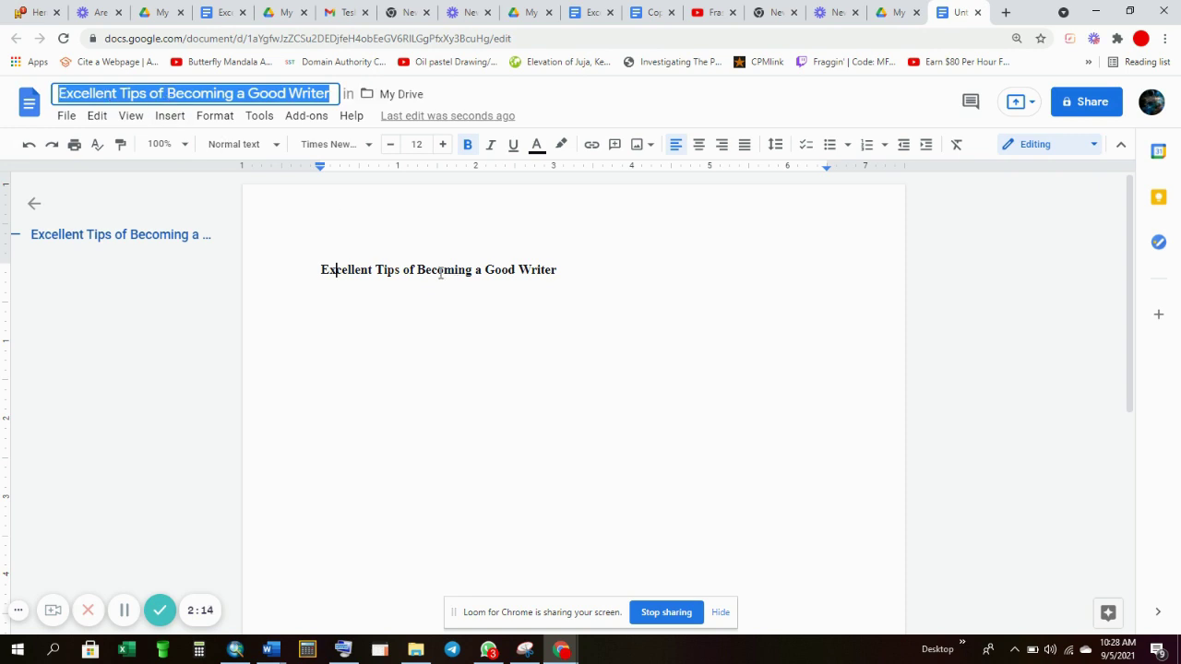
click(423, 389)
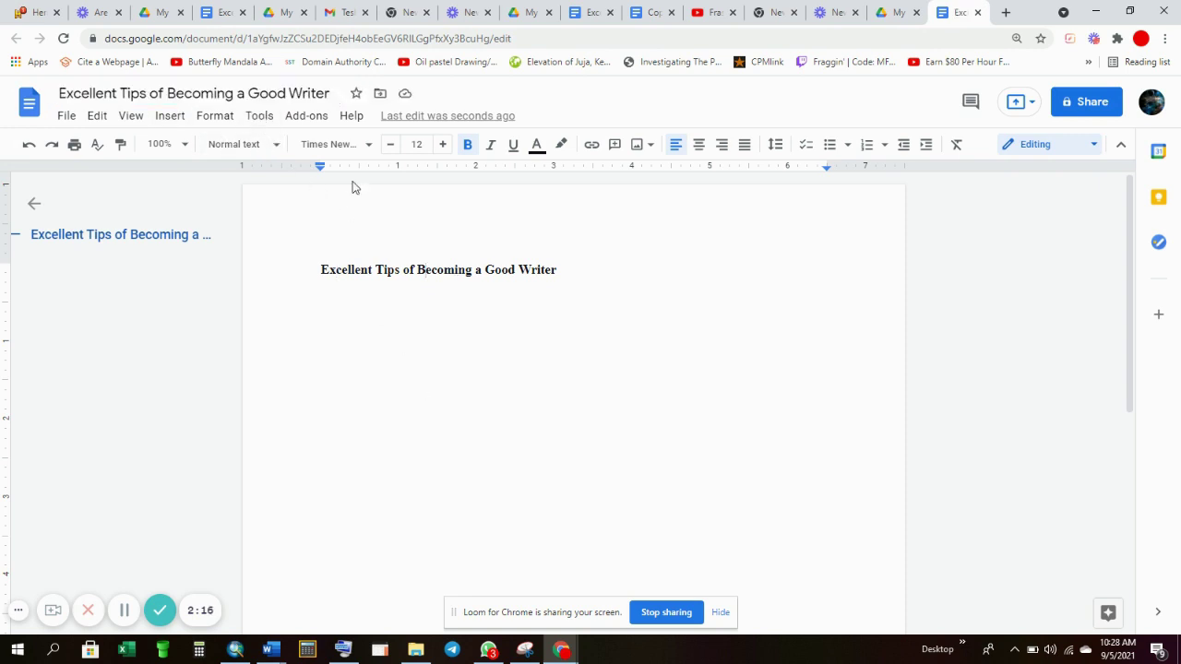
drag(331, 94, 28, 90)
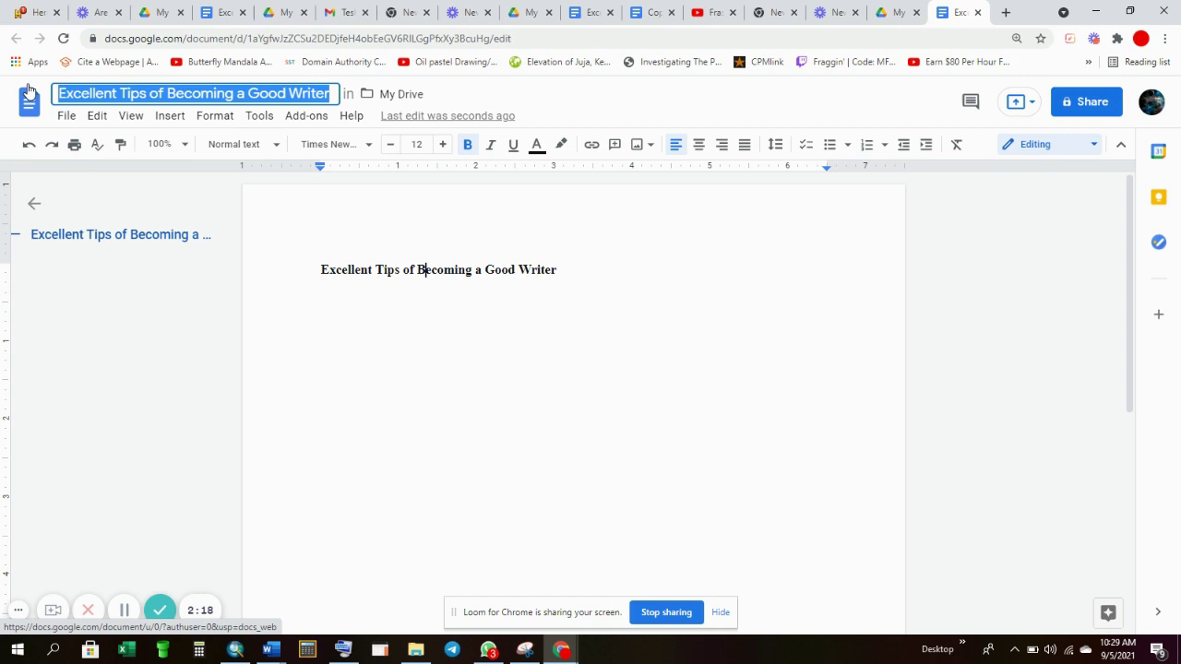
key(BackSpace)
click(391, 312)
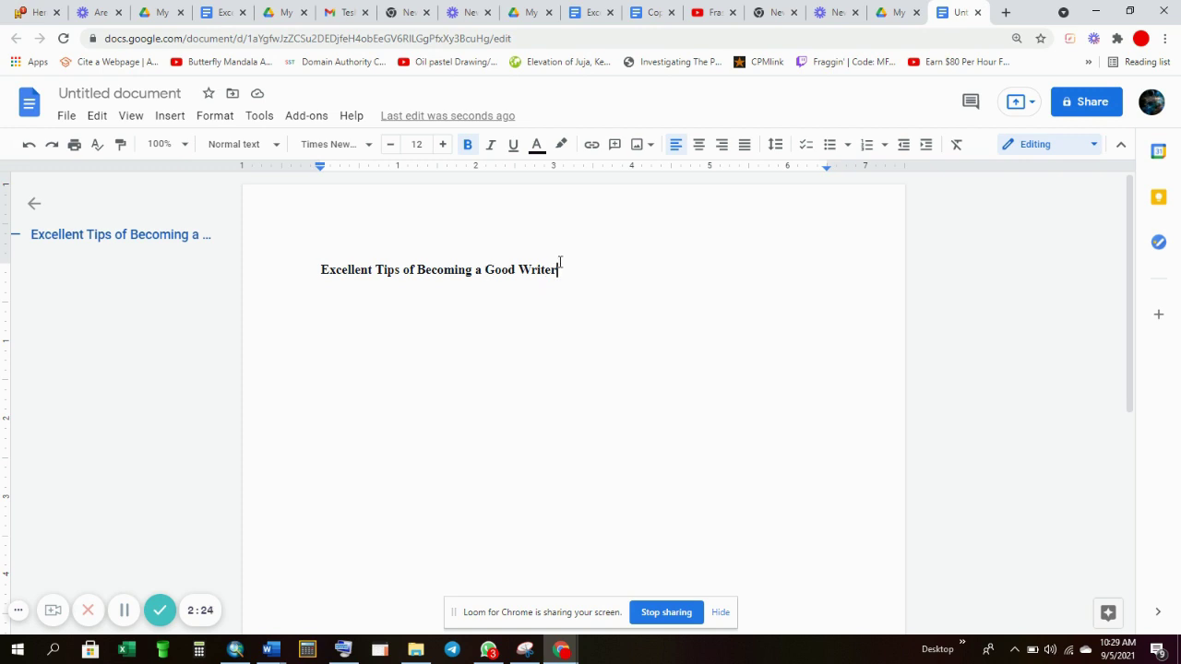
Step: Add a new line under the heading and name the document 'Excellent Tips of Becoming a Good Writer'
key(Return)
click(102, 93)
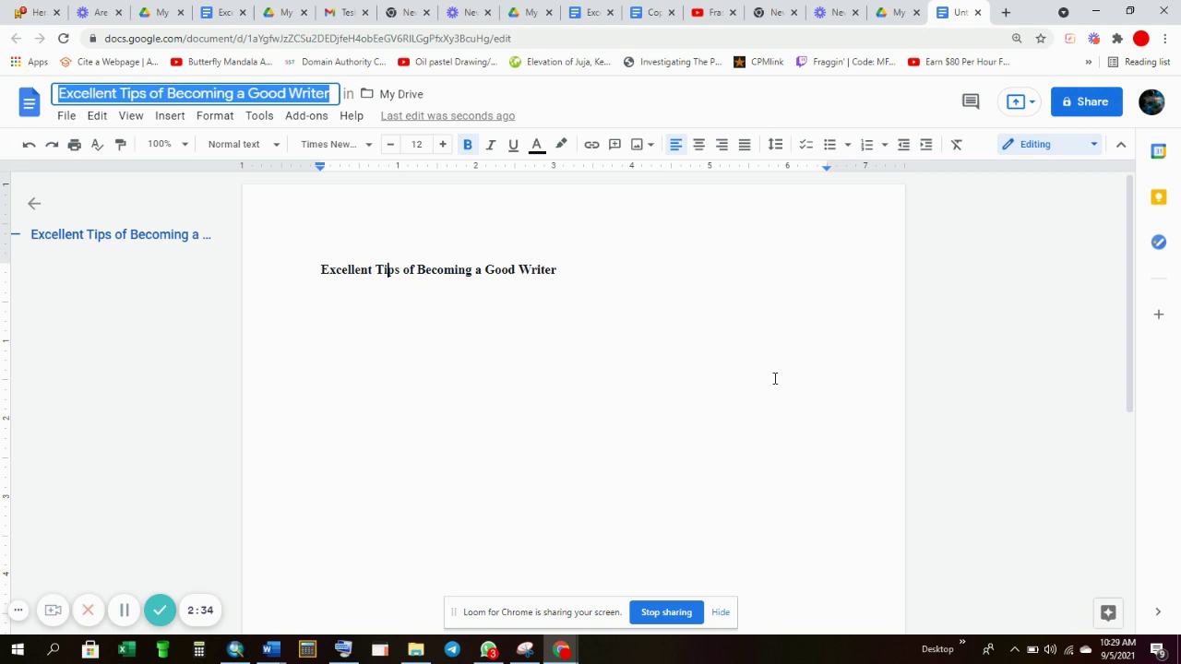
click(415, 267)
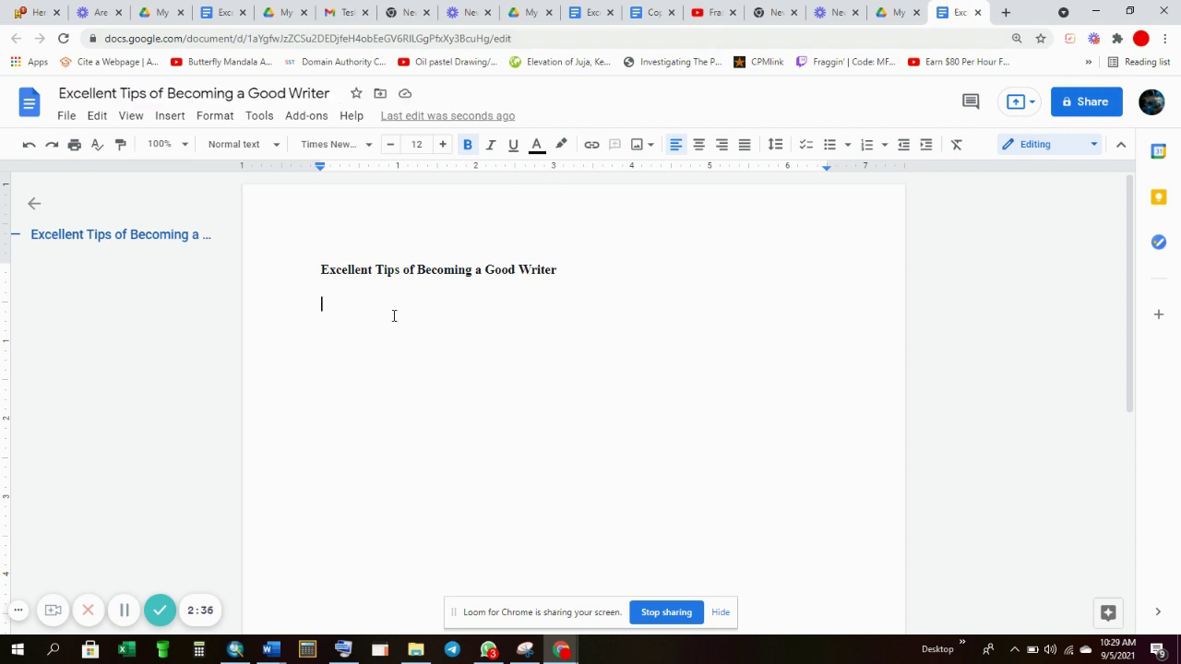
Step: Copy the article text in Word, from the intro's 'Have' through to the end
click(269, 650)
click(446, 587)
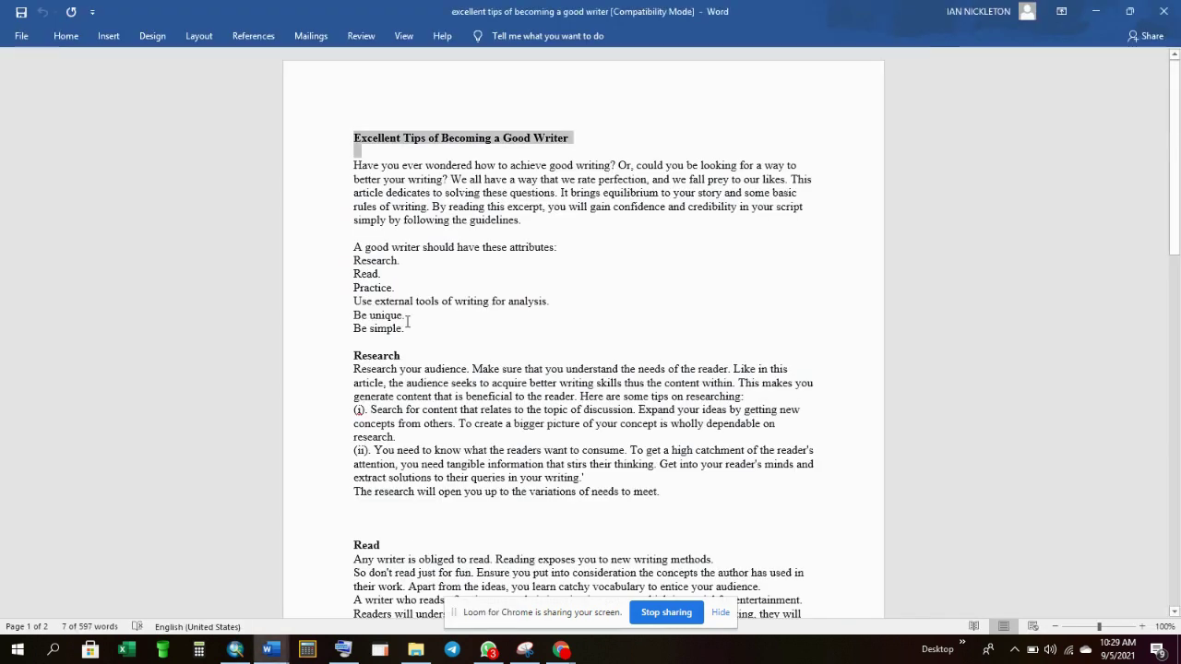
click(356, 191)
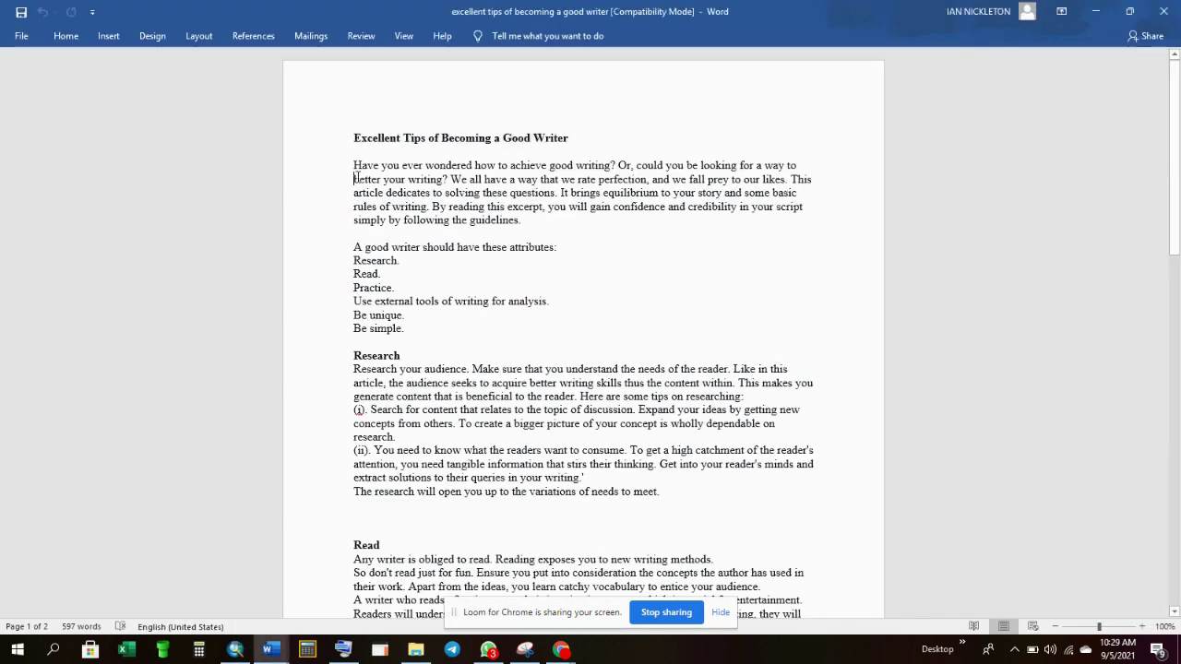
drag(356, 178, 401, 219)
click(356, 166)
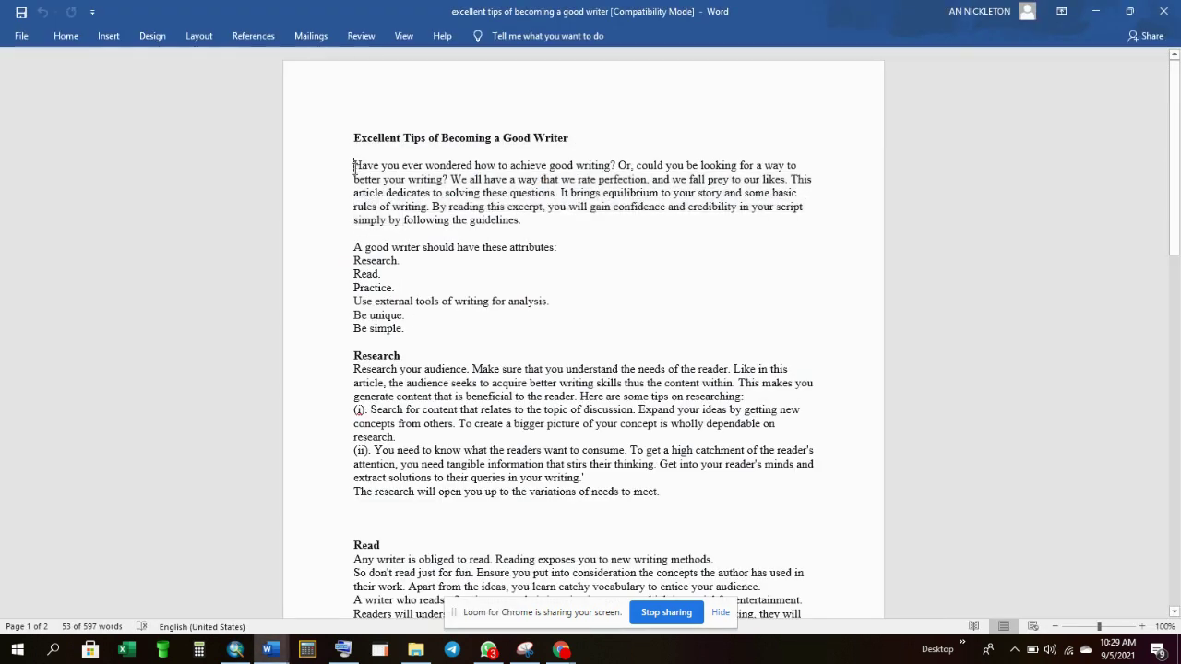
drag(354, 167, 678, 552)
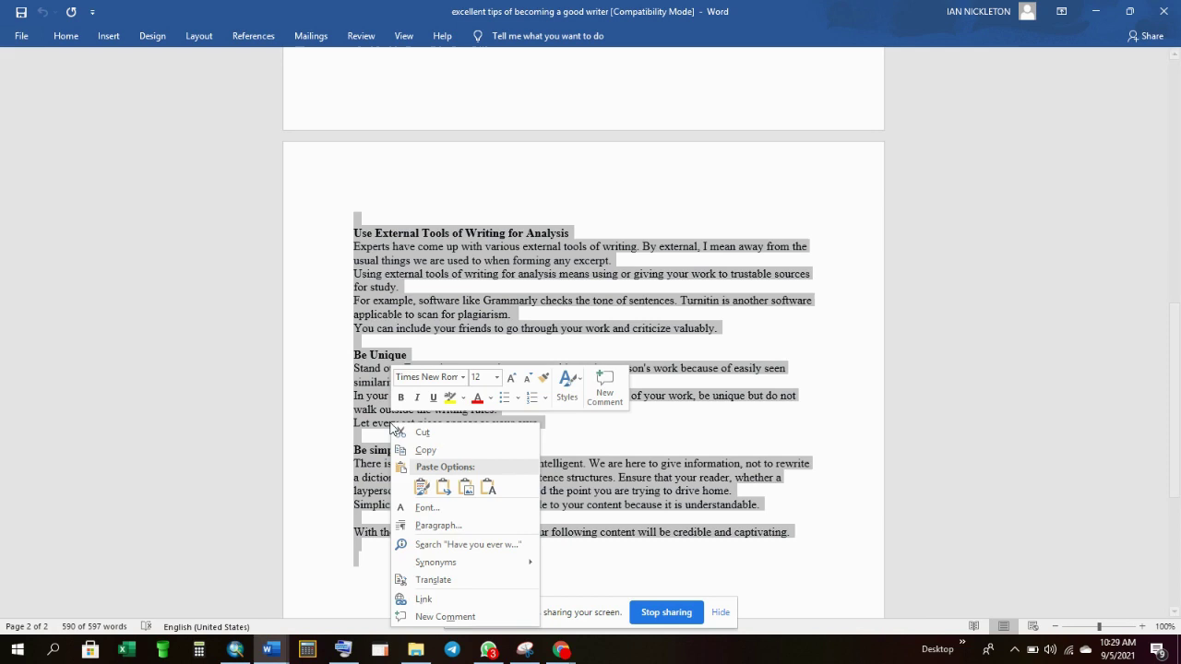
right_click(392, 428)
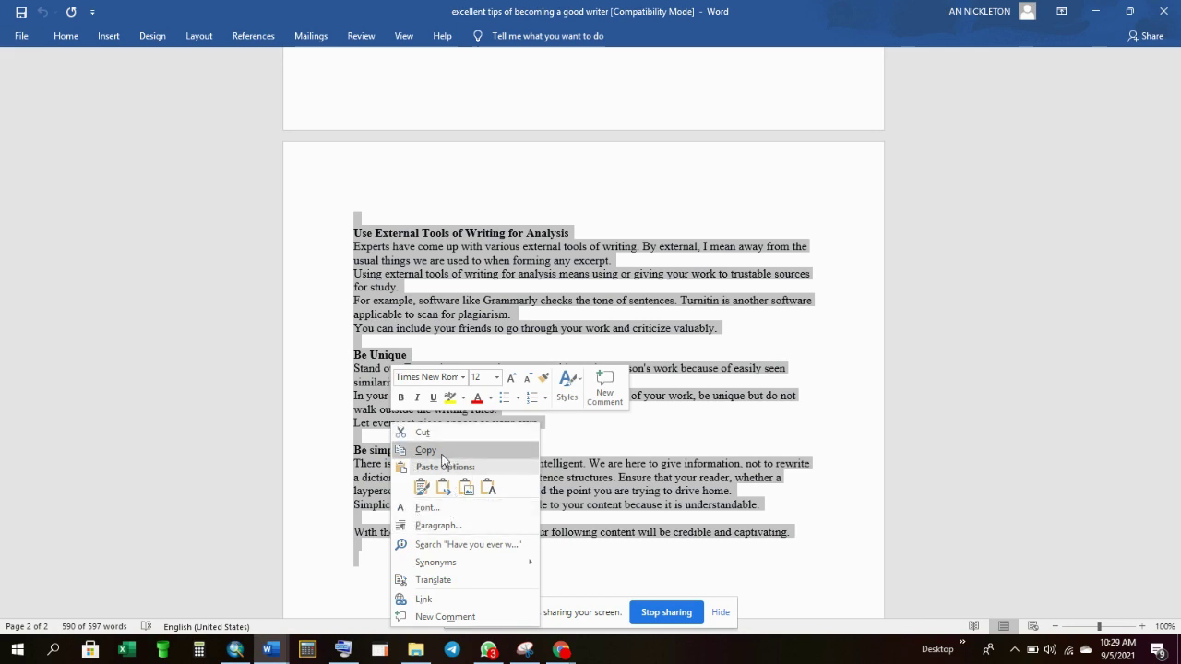
click(441, 455)
Step: Paste the article body under the title in Google Docs, undoing the earlier paste first
click(554, 650)
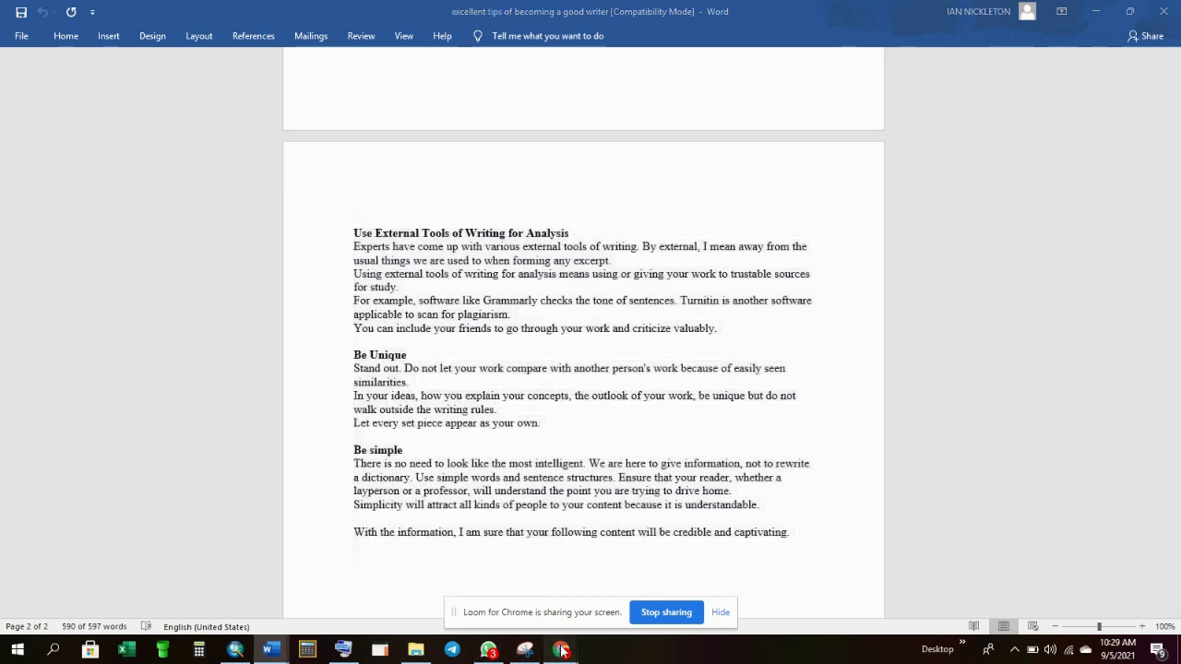
click(483, 603)
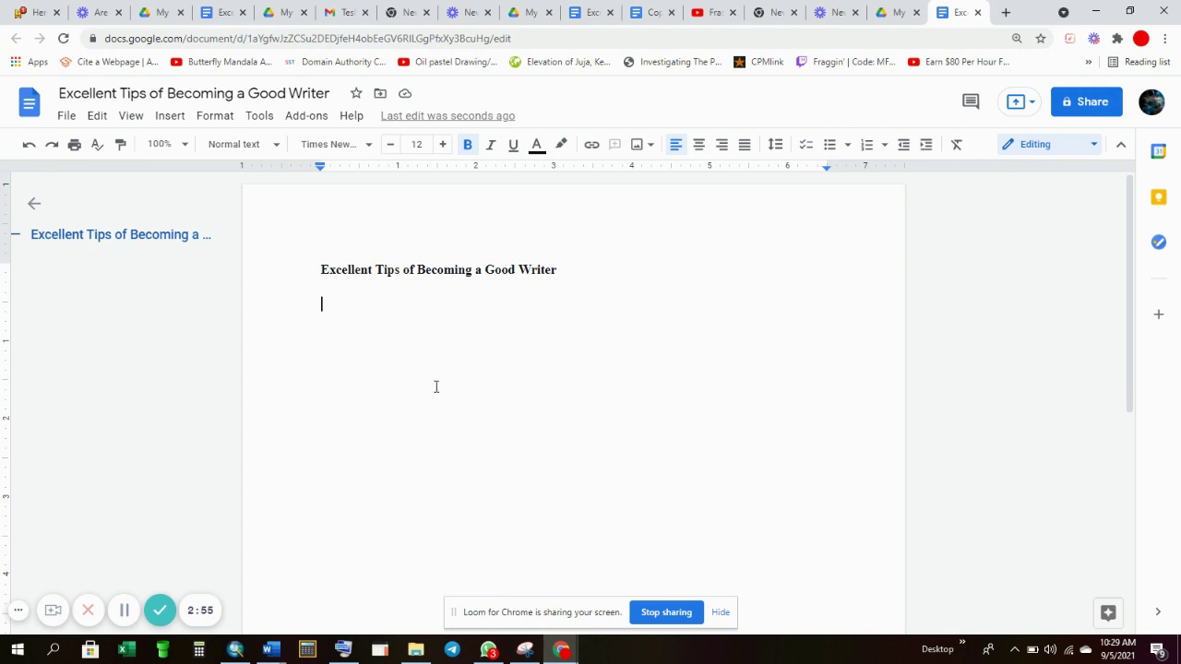
right_click(396, 323)
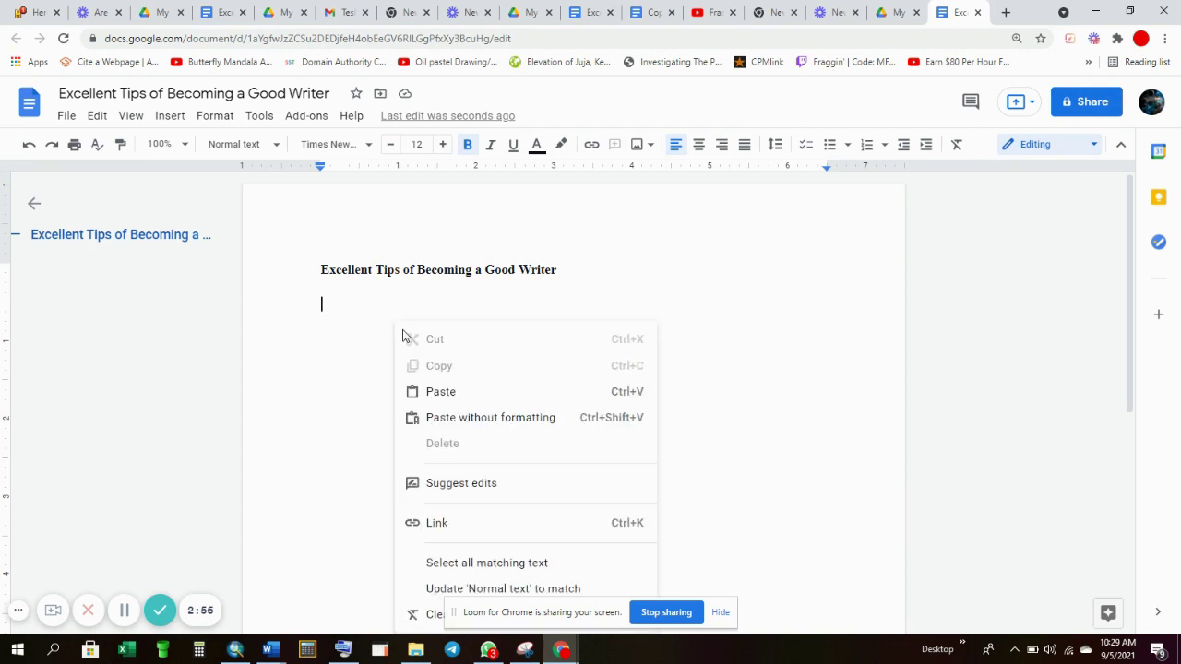
click(441, 392)
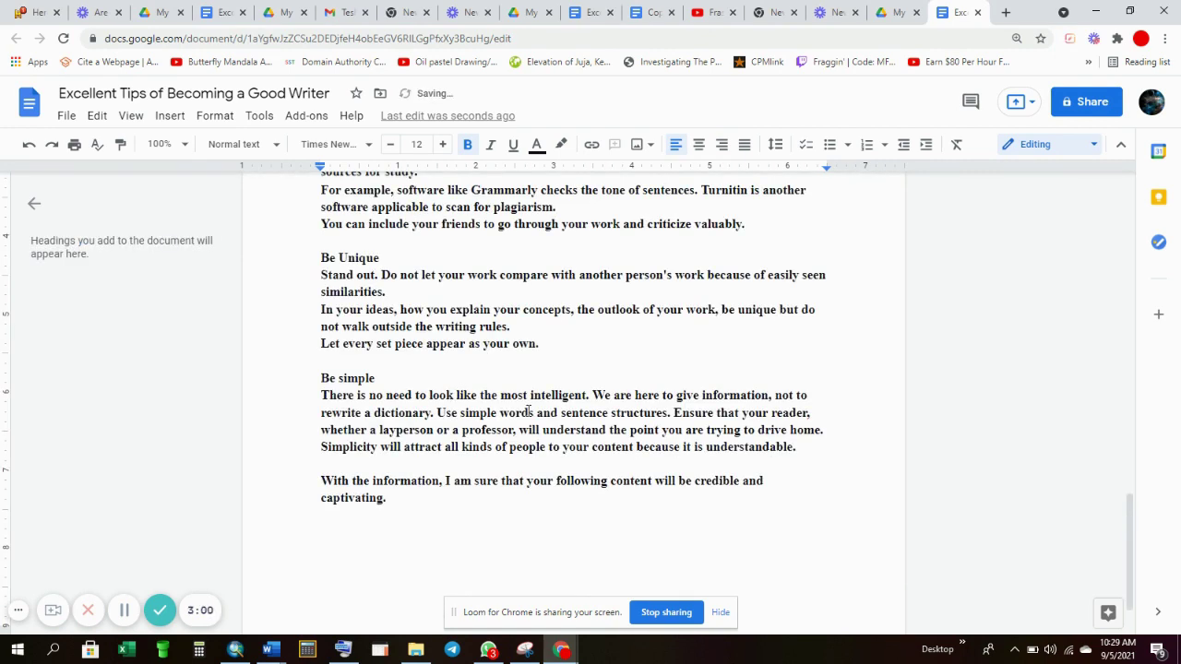
click(30, 145)
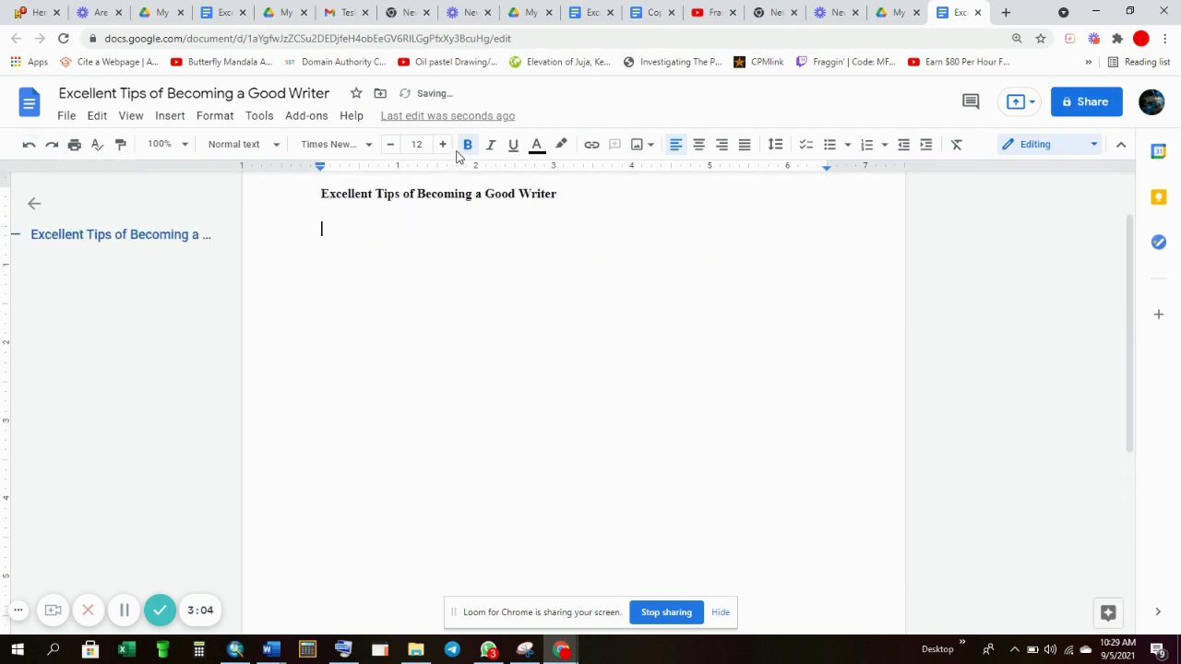
right_click(372, 240)
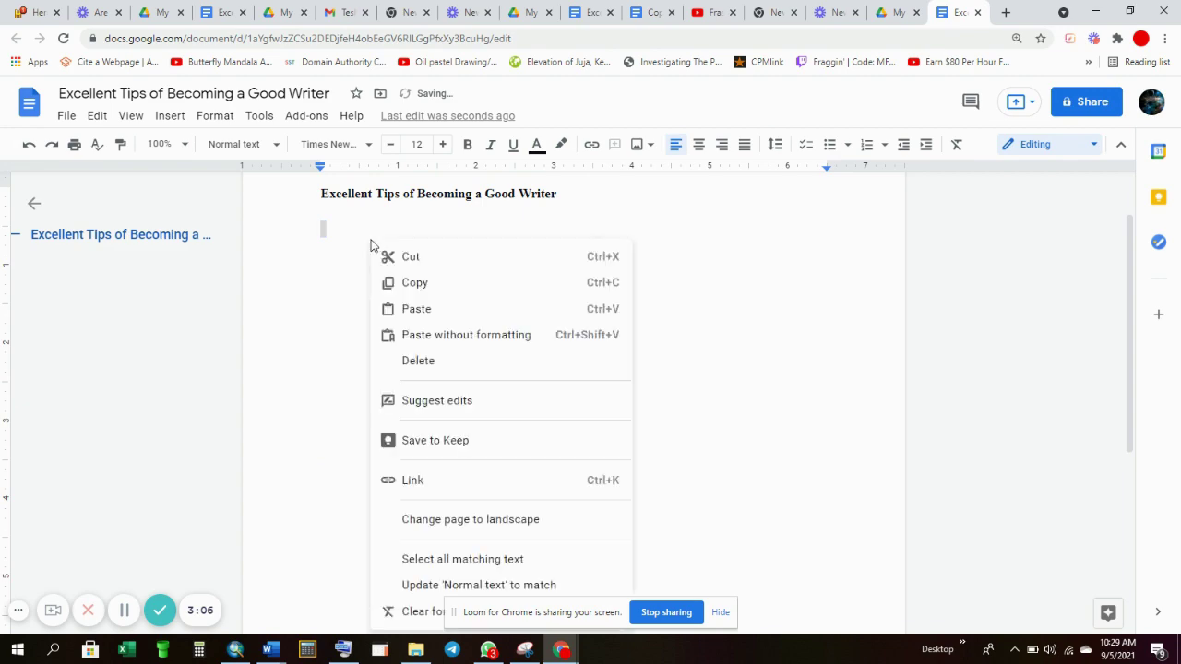
click(437, 310)
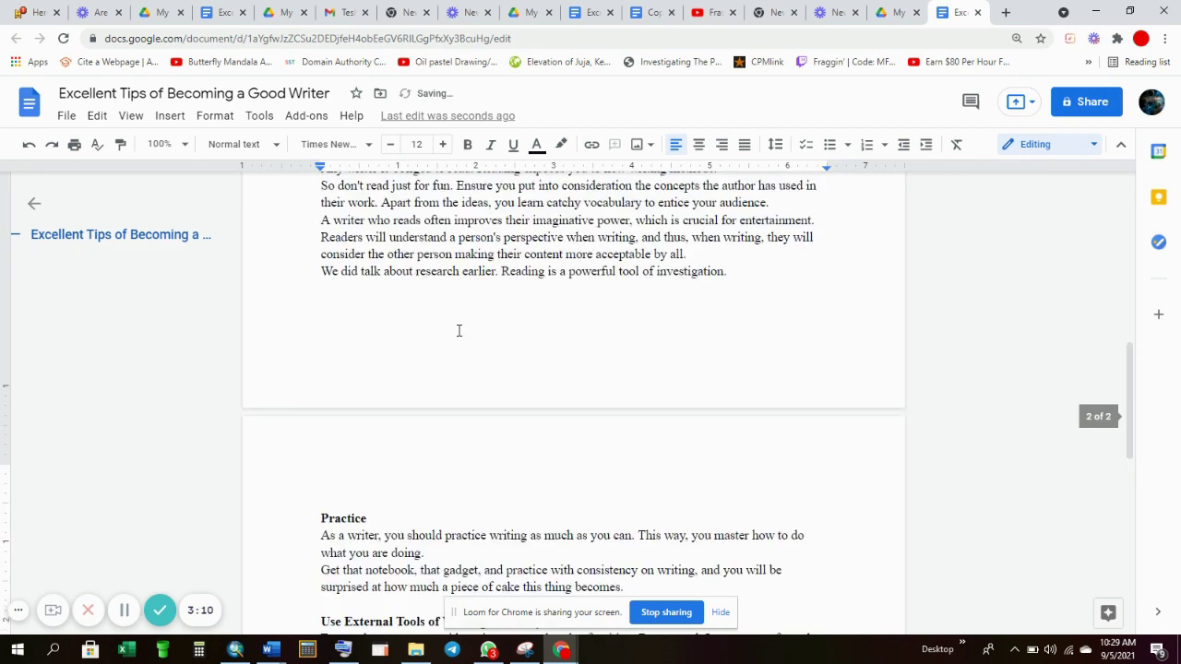
scroll(459, 330, up, 10)
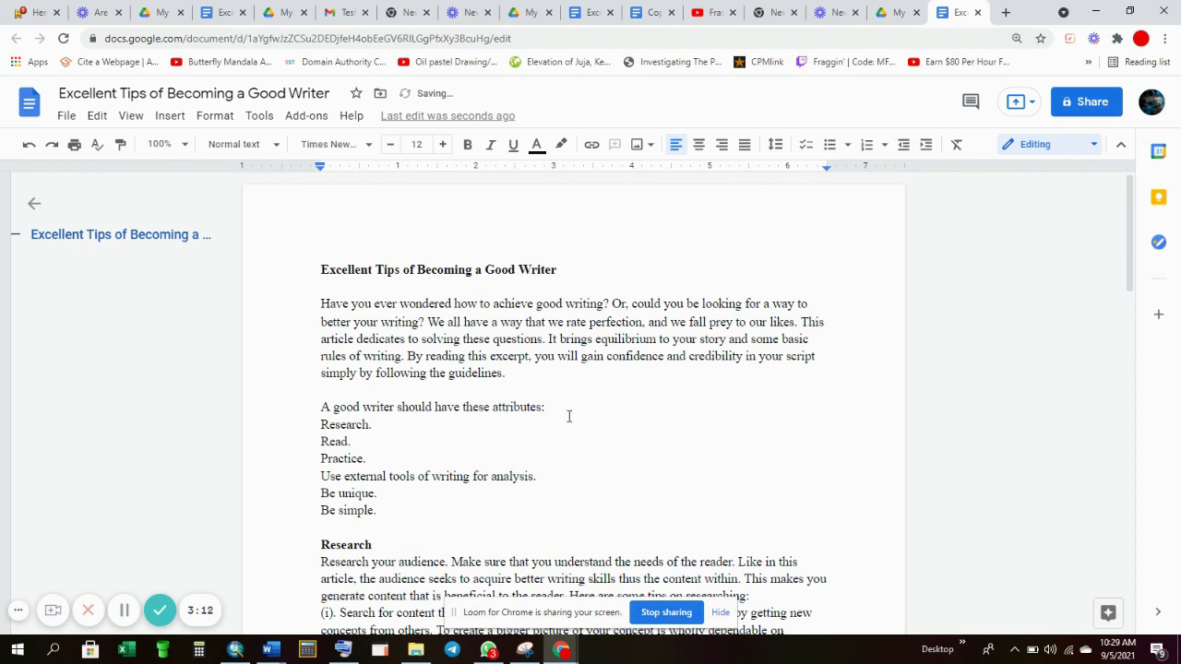
scroll(570, 416, down, 3)
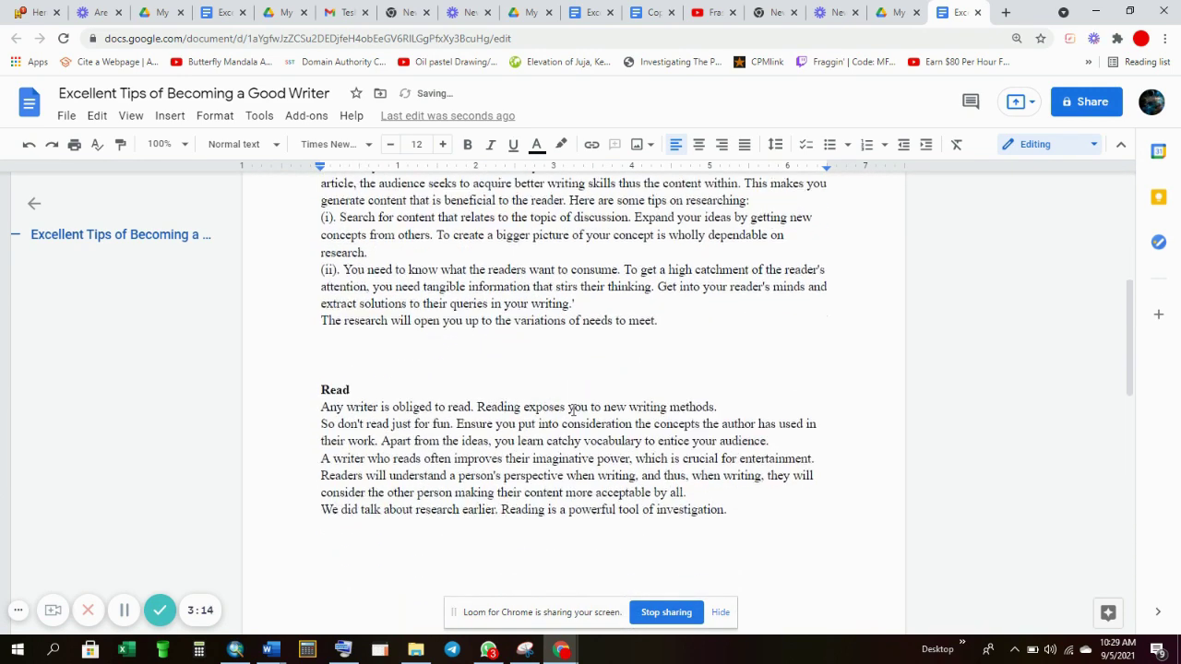
scroll(572, 407, down, 5)
mouse_move(281, 655)
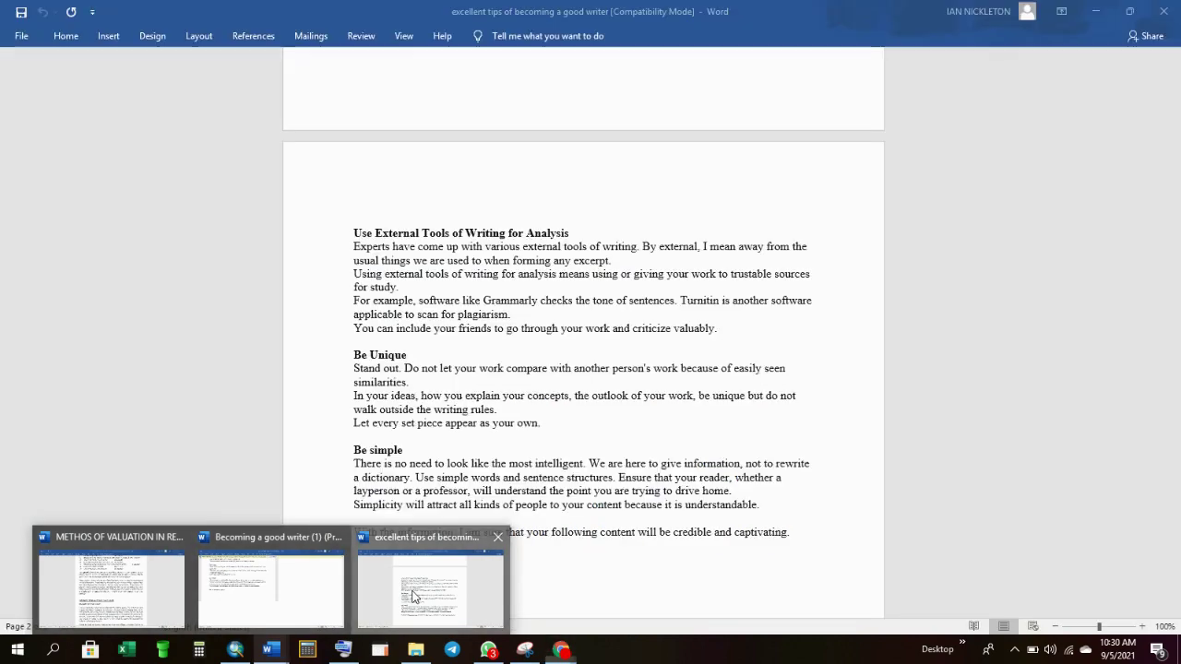
click(430, 581)
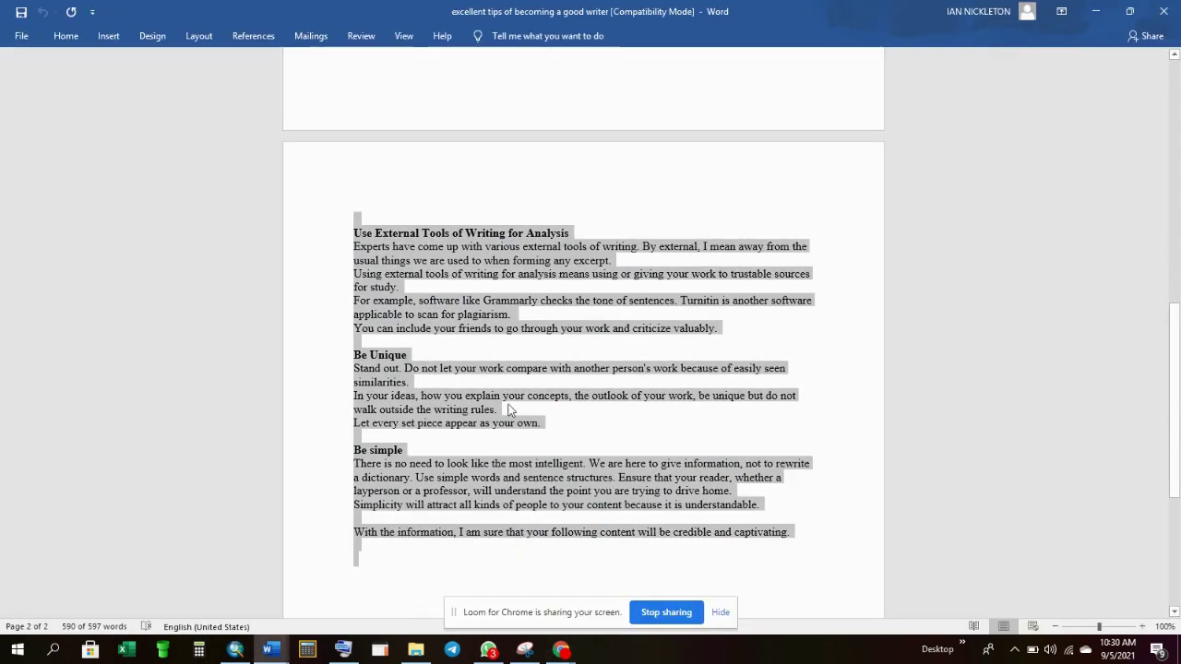
scroll(510, 410, up, 2)
scroll(513, 378, down, 3)
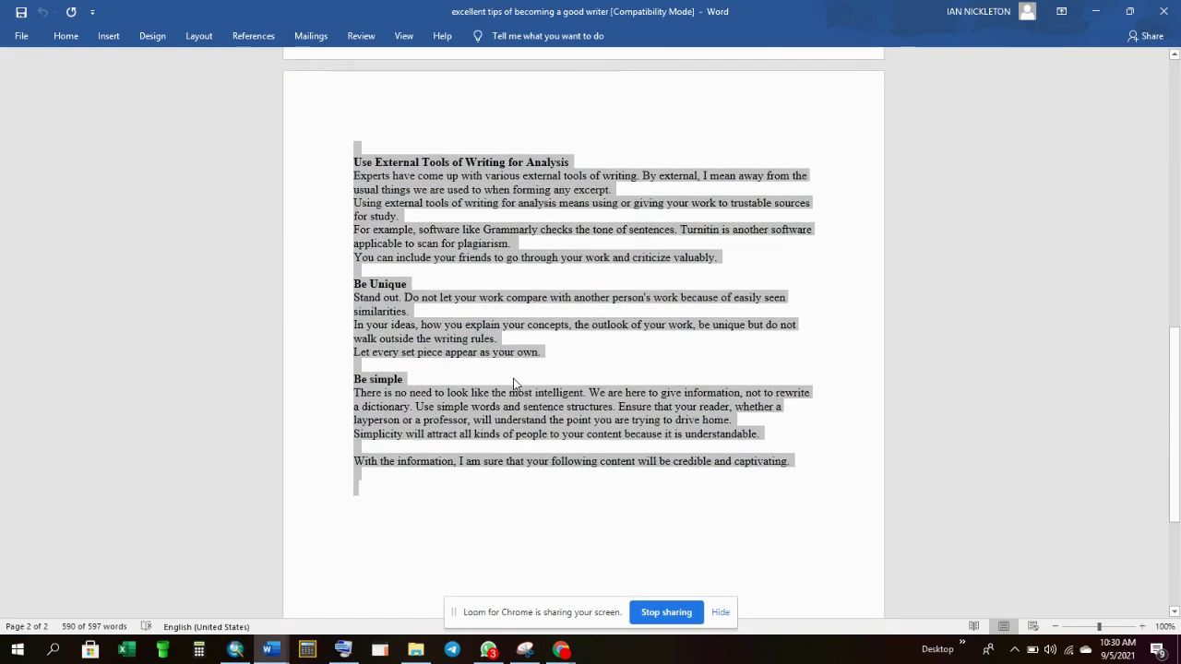
scroll(514, 383, down, 3)
scroll(514, 383, up, 12)
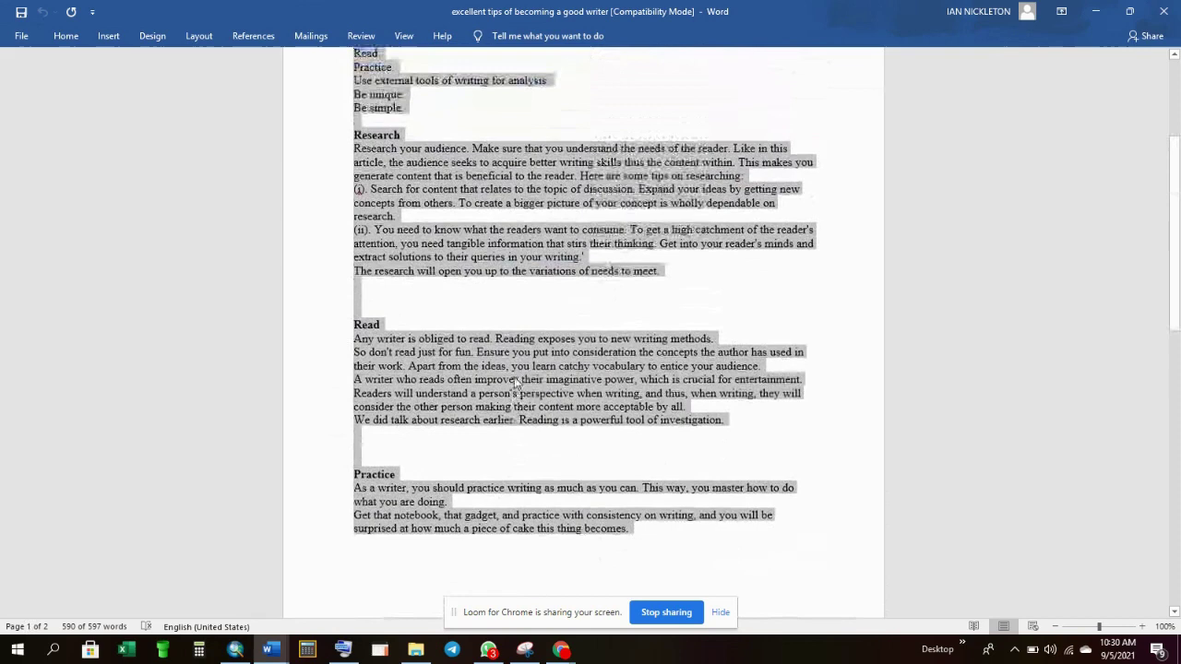
scroll(514, 377, up, 2)
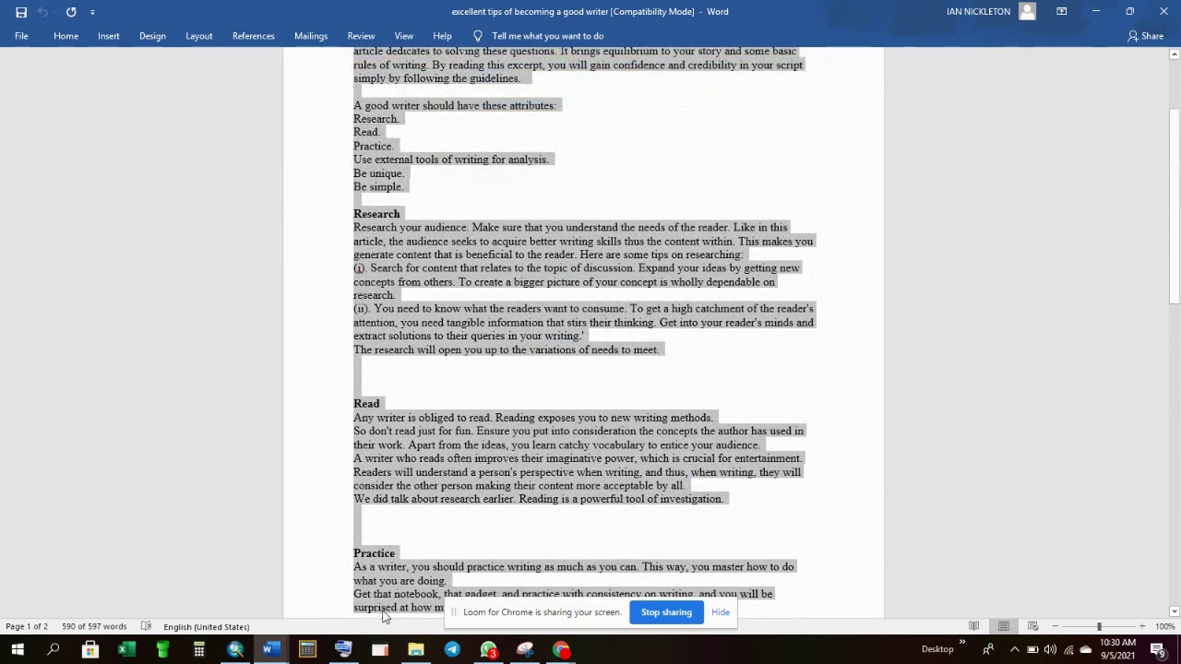
click(559, 651)
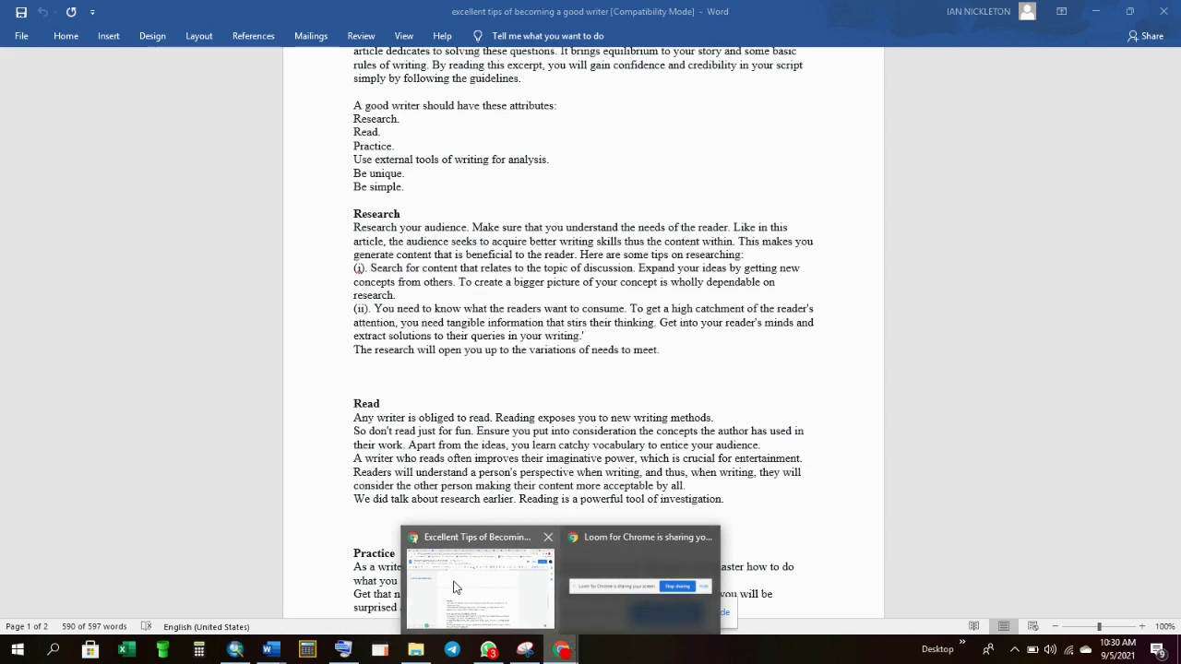
click(453, 587)
scroll(645, 341, up, 7)
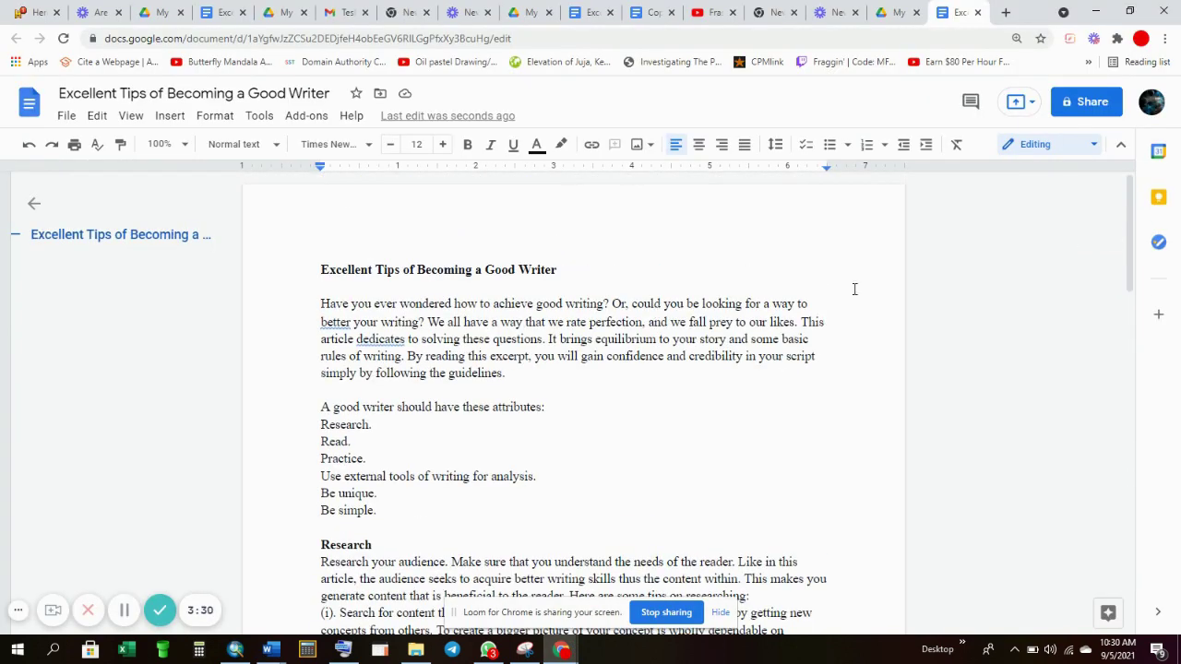
Step: Split the intro so 'By reading this excerpt…' starts a new paragraph after a blank line
click(821, 315)
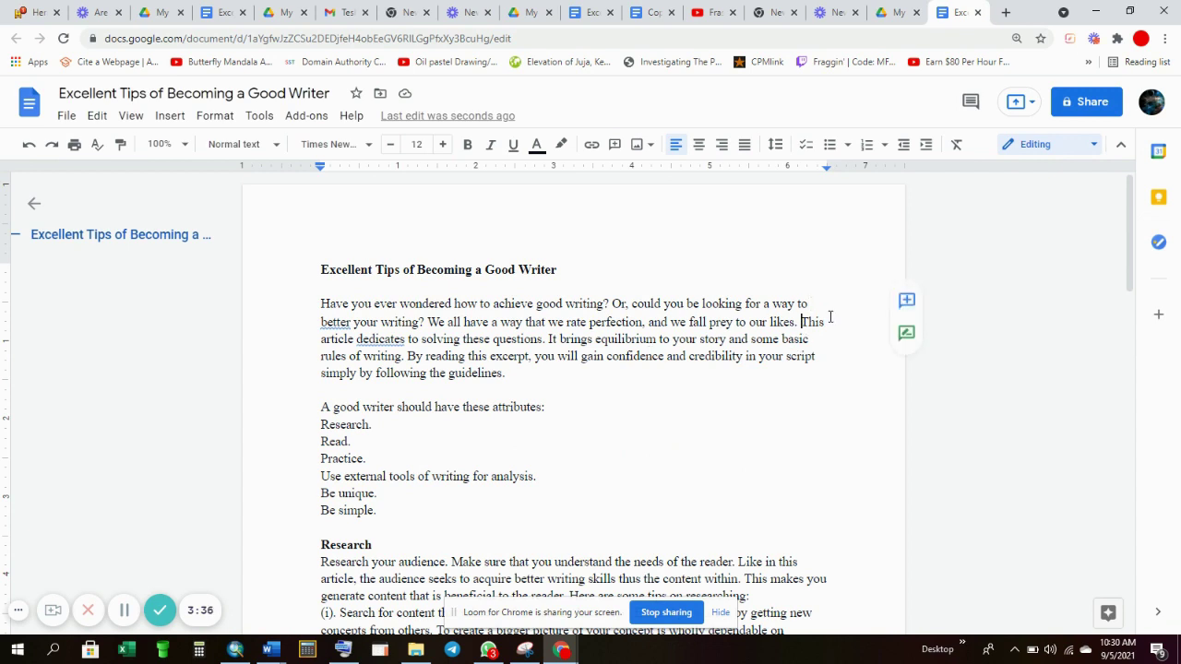
key(BackSpace)
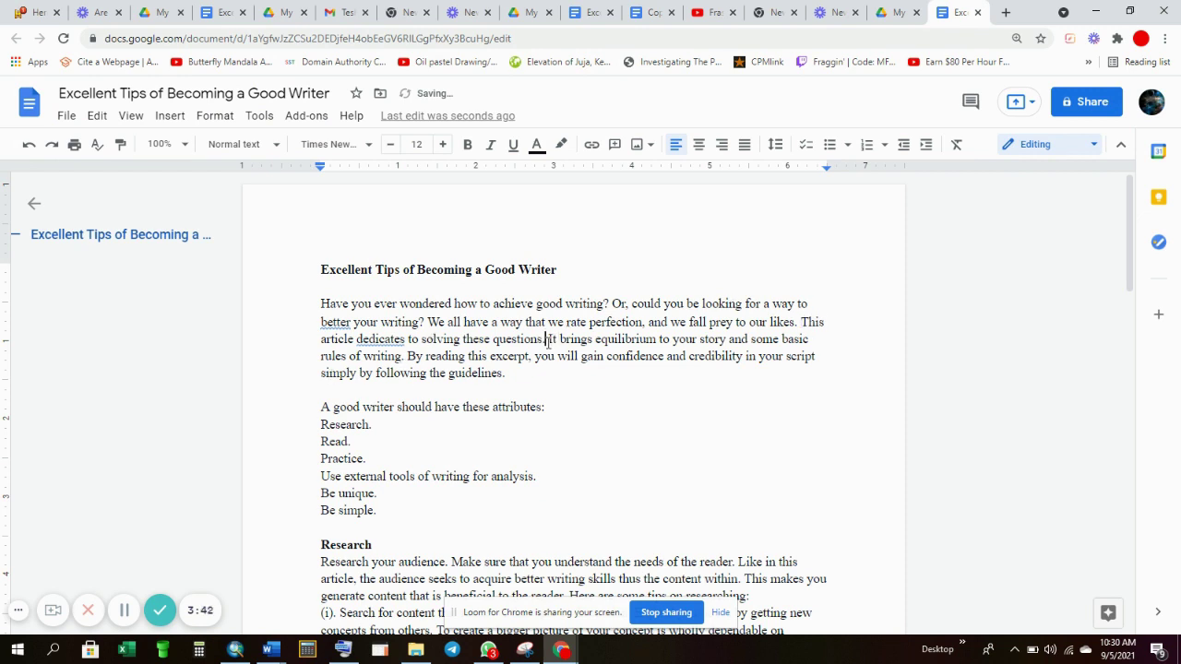
click(407, 358)
key(Return)
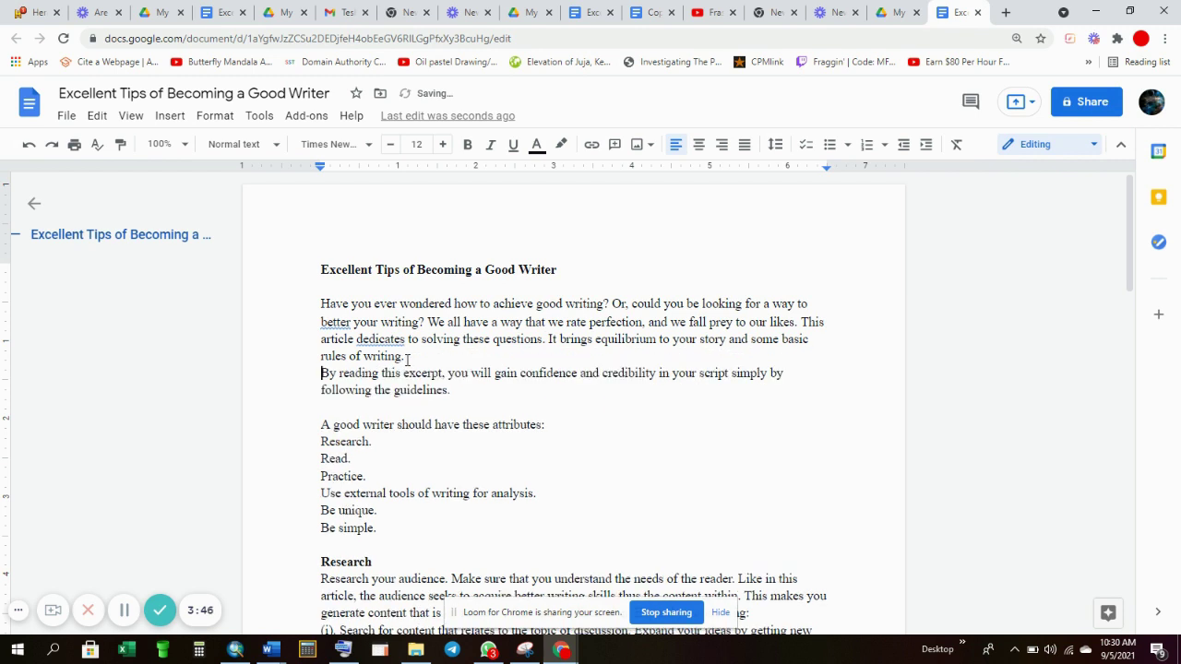
key(Return)
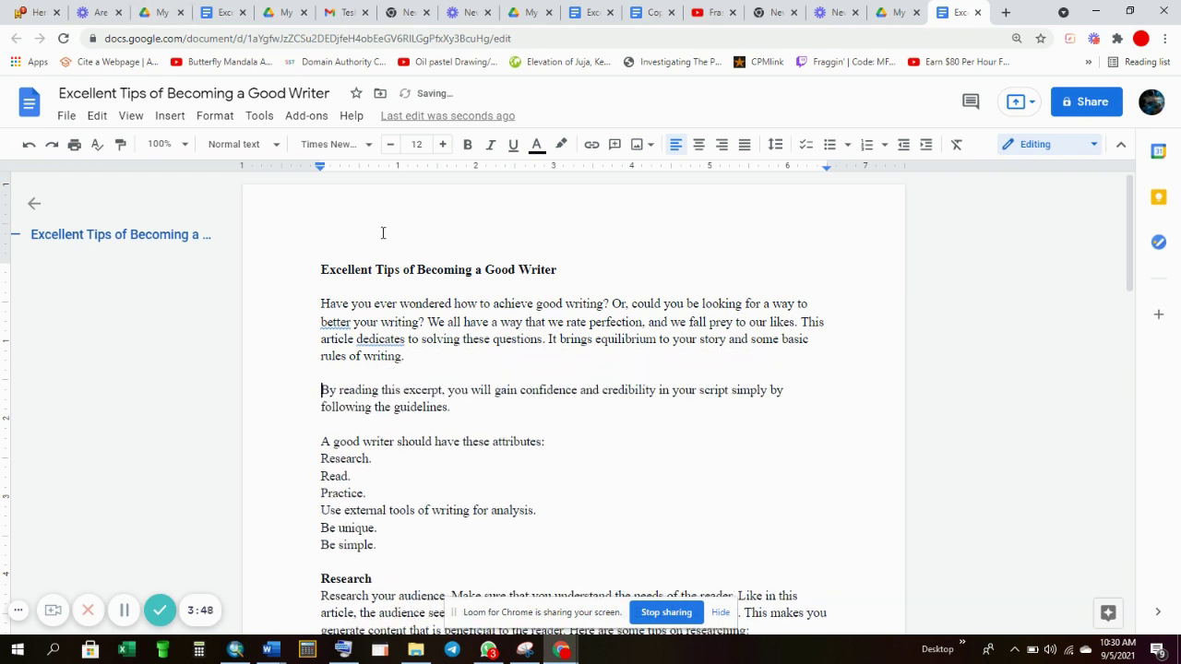
Step: Add blank lines after 'researching:' and after research tips (i) and (ii)
scroll(485, 353, down, 1)
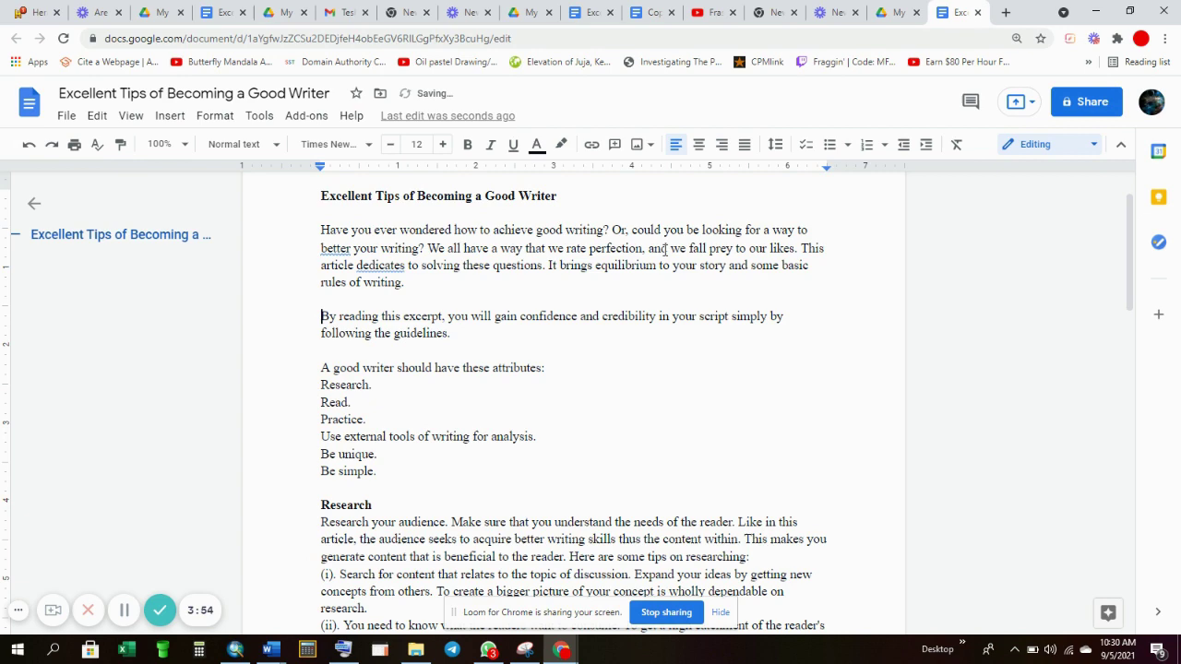
scroll(497, 363, down, 5)
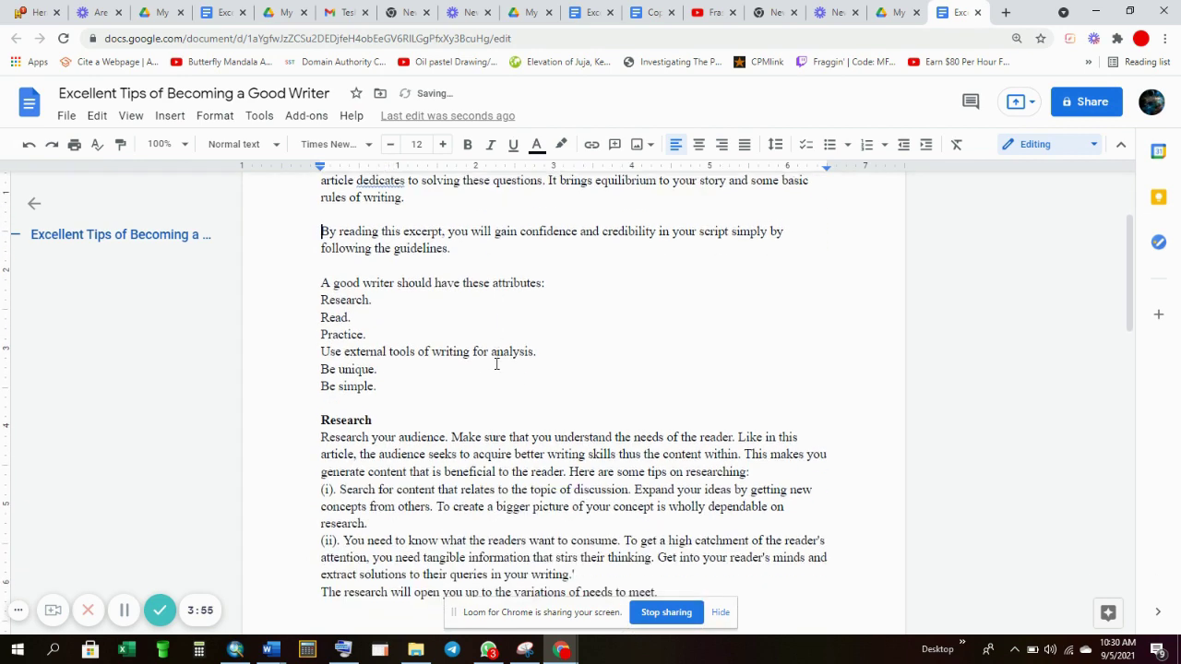
click(753, 336)
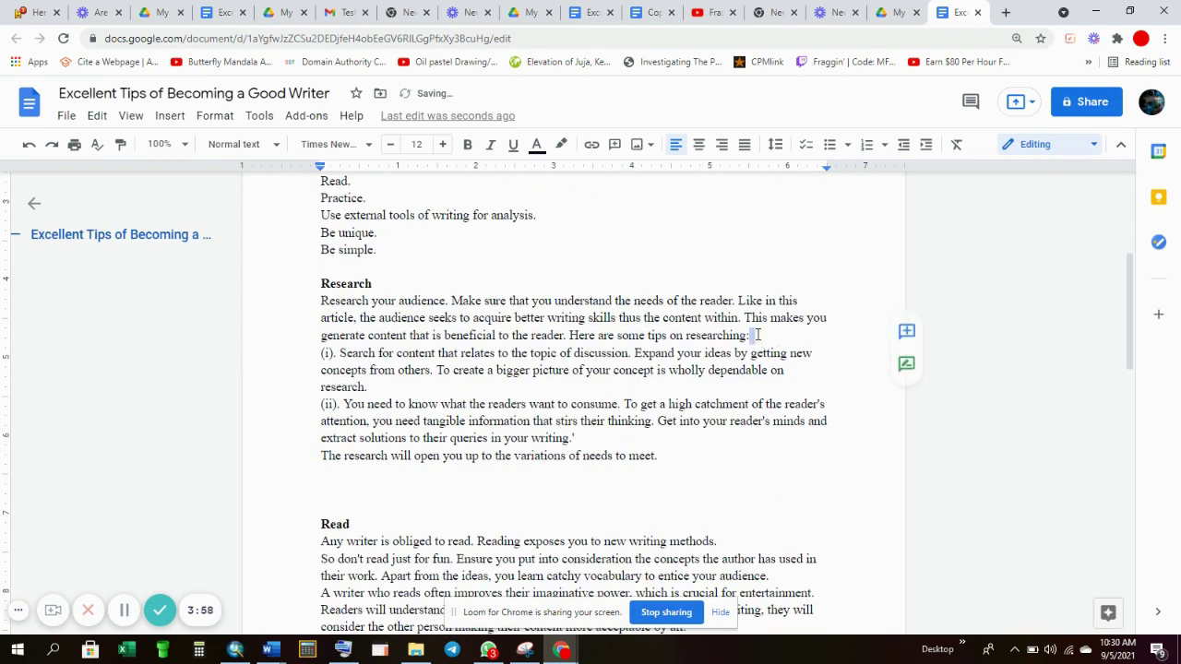
key(Return)
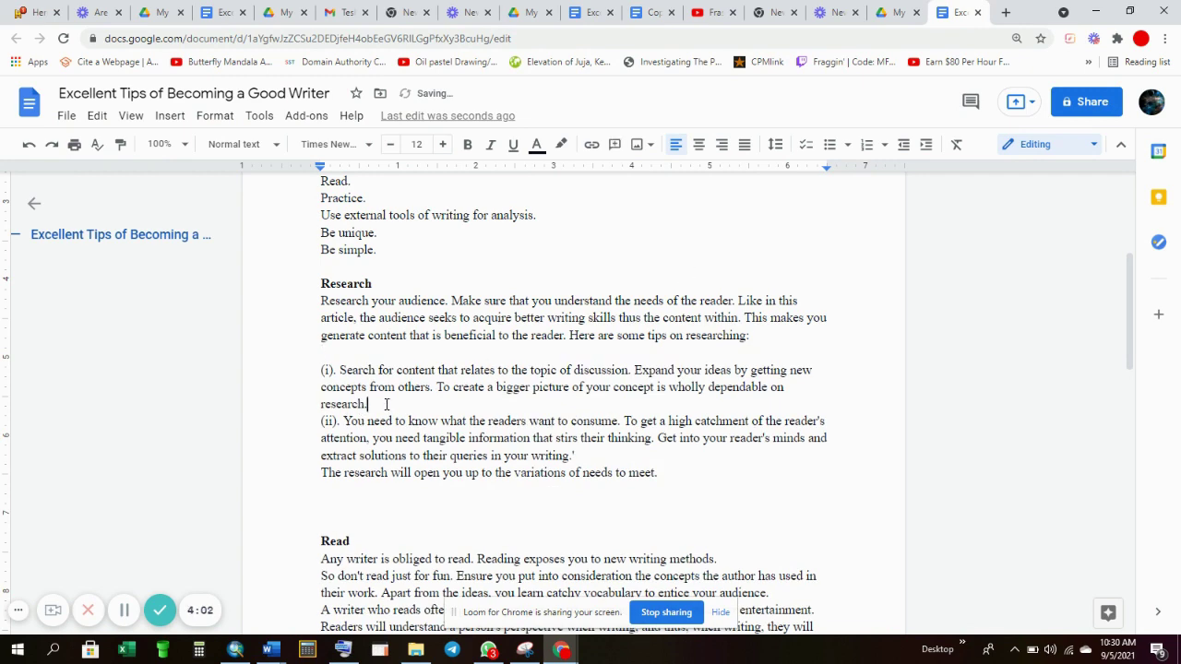
key(Return)
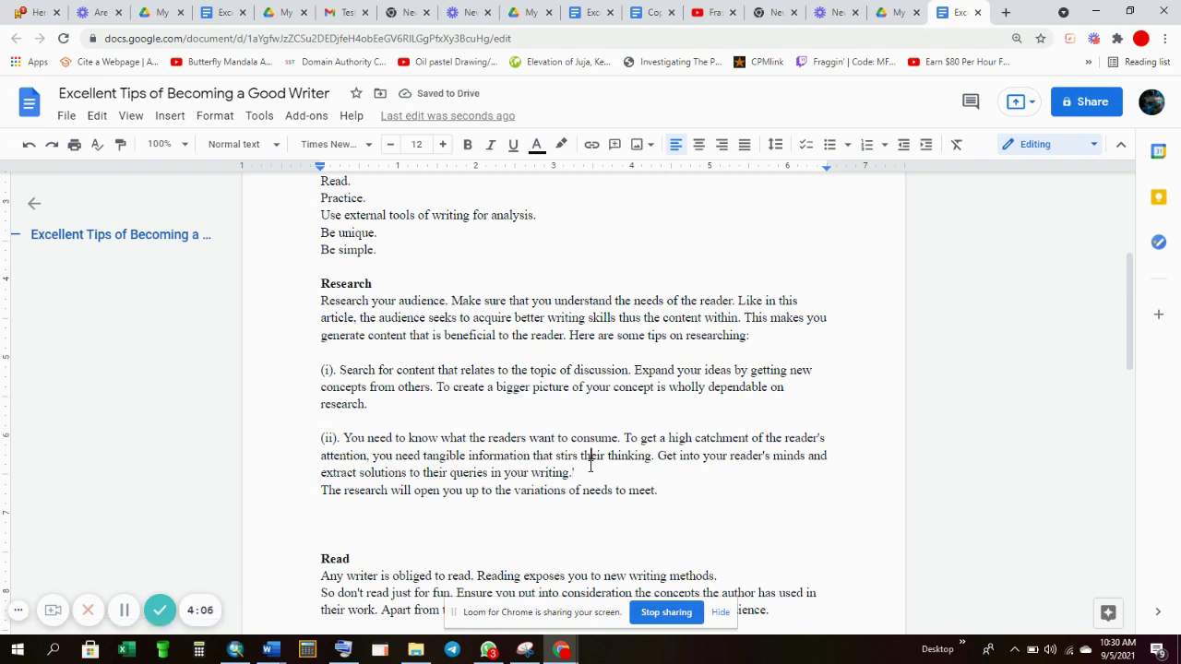
key(Return)
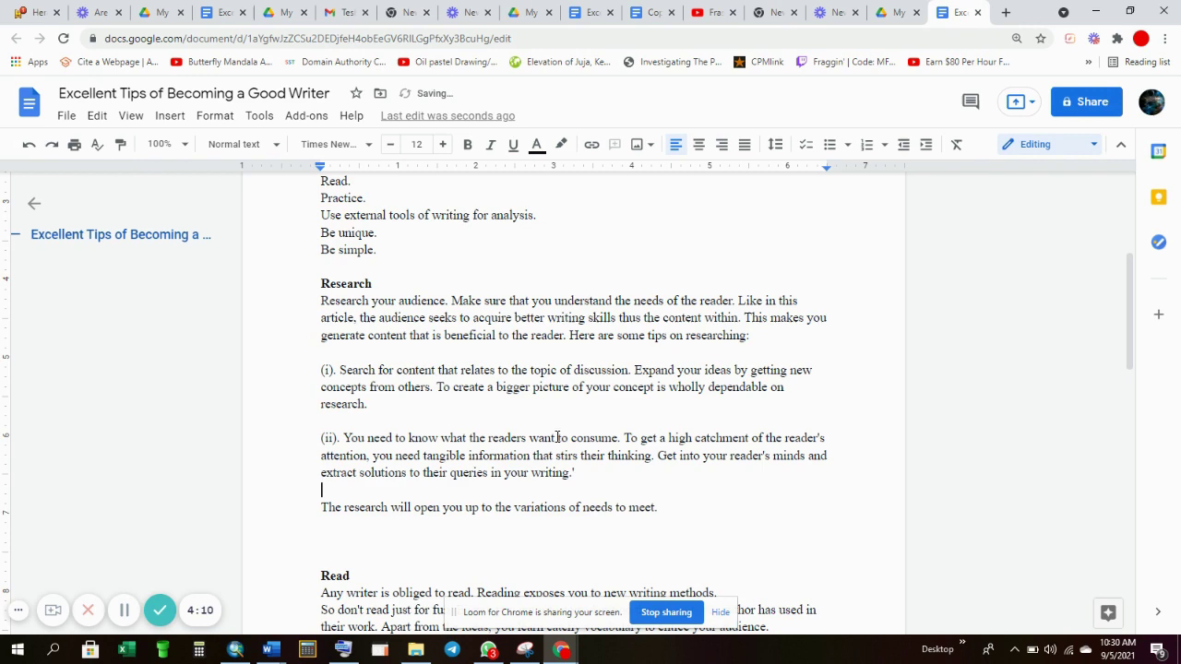
scroll(609, 425, up, 4)
scroll(610, 425, up, 1)
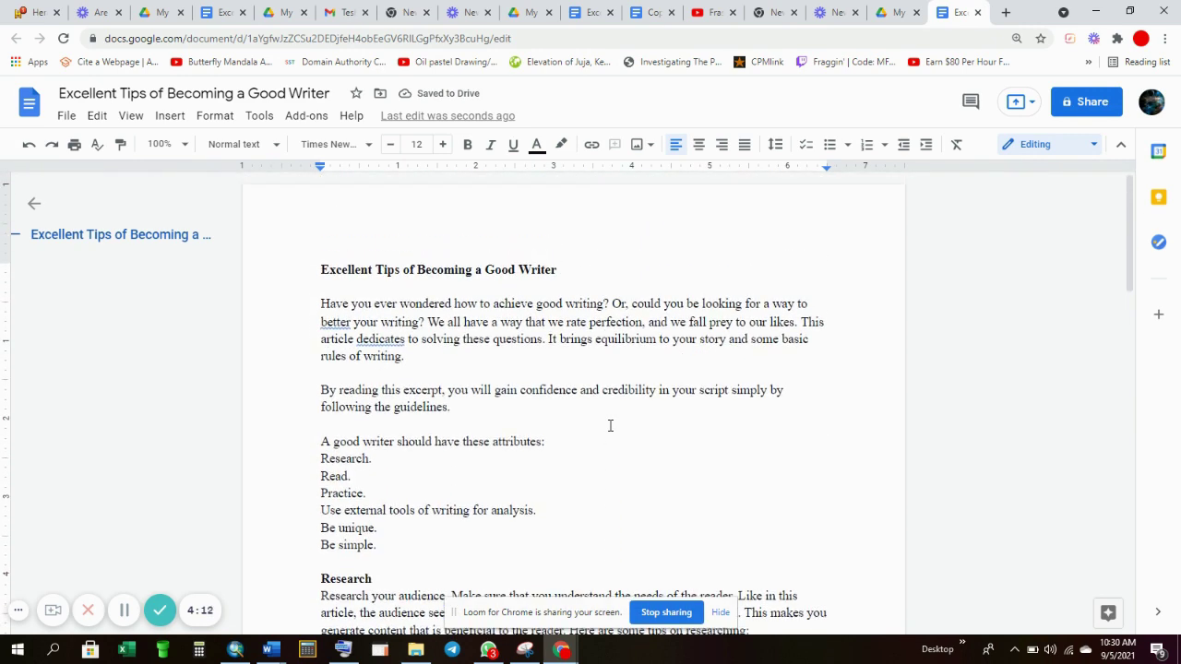
Step: Remove the blank line under the title and give the title the Heading 1 style
click(312, 289)
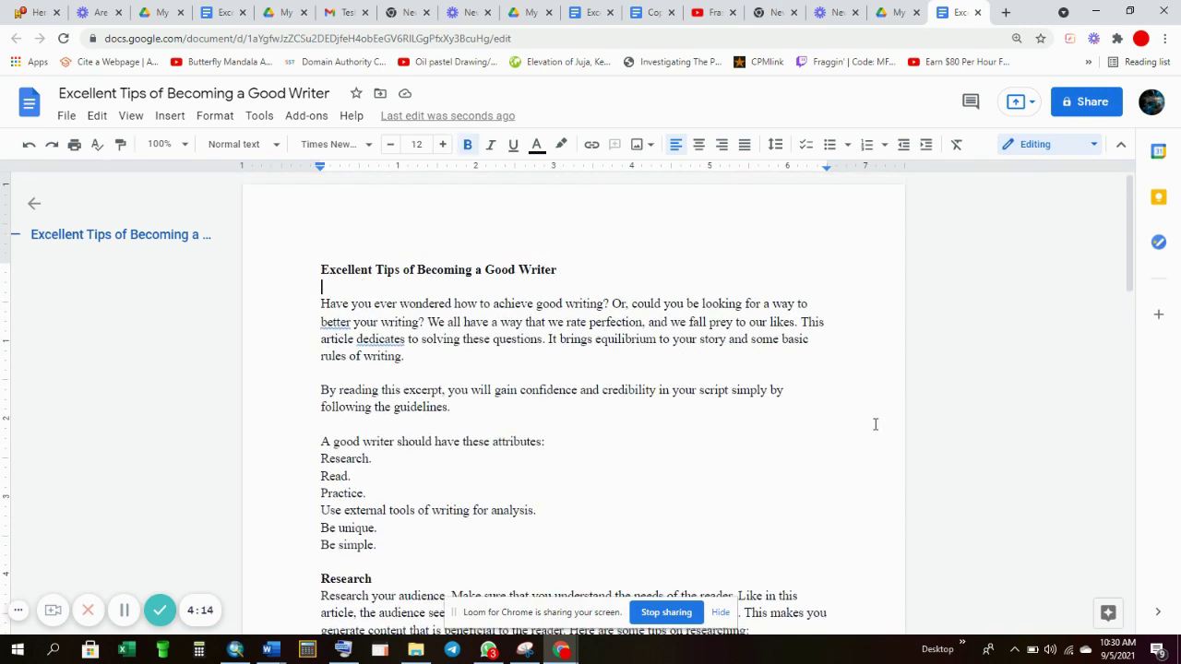
key(BackSpace)
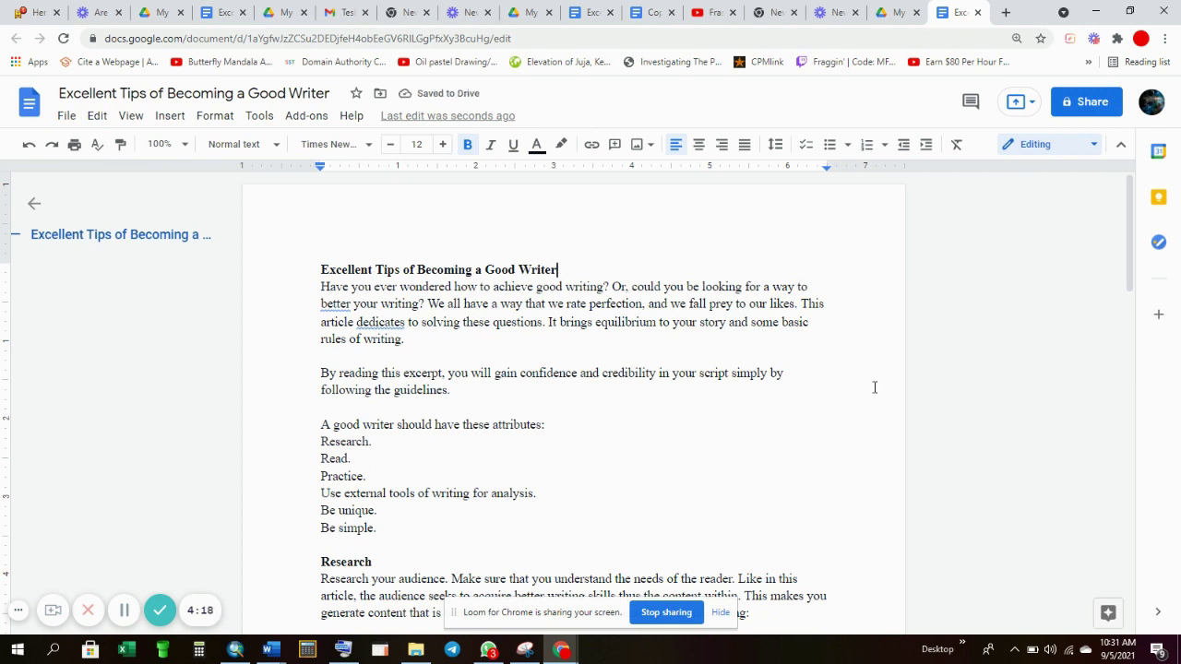
click(375, 270)
click(575, 264)
drag(486, 261, 327, 258)
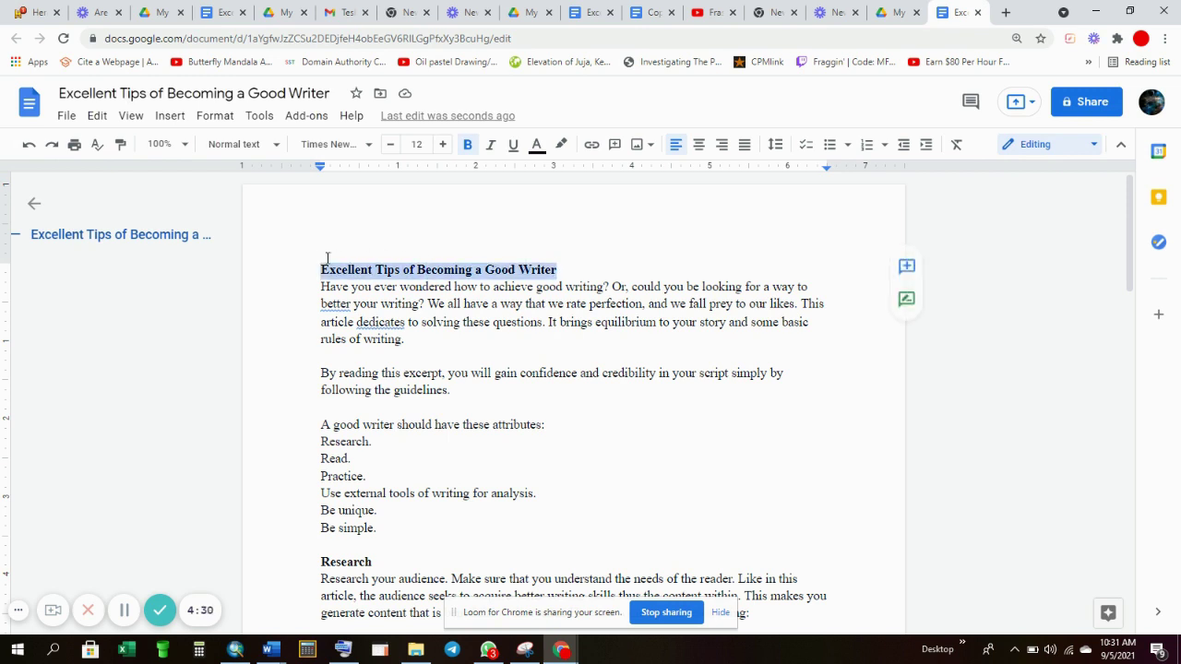
click(386, 282)
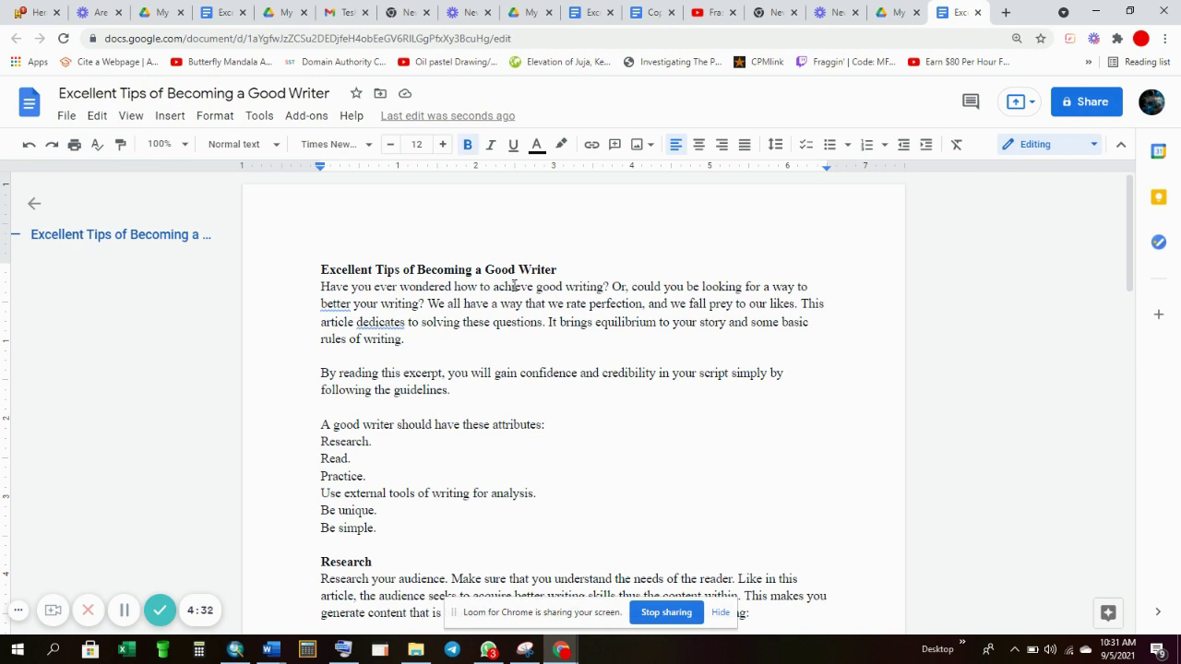
click(267, 148)
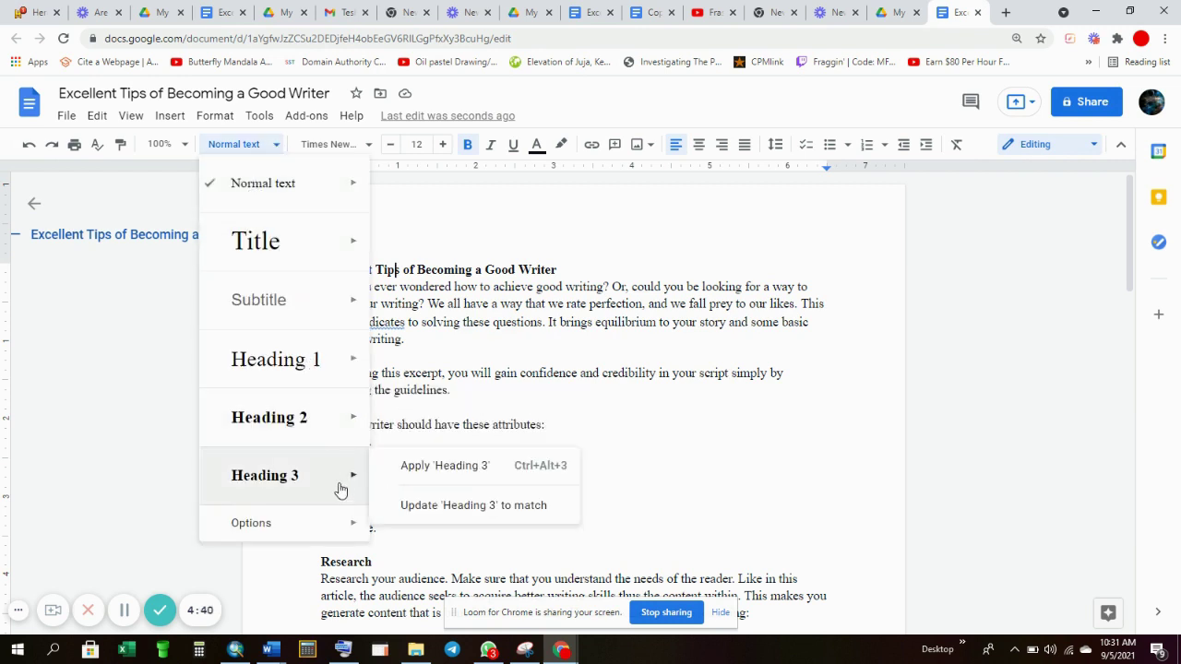
mouse_move(303, 439)
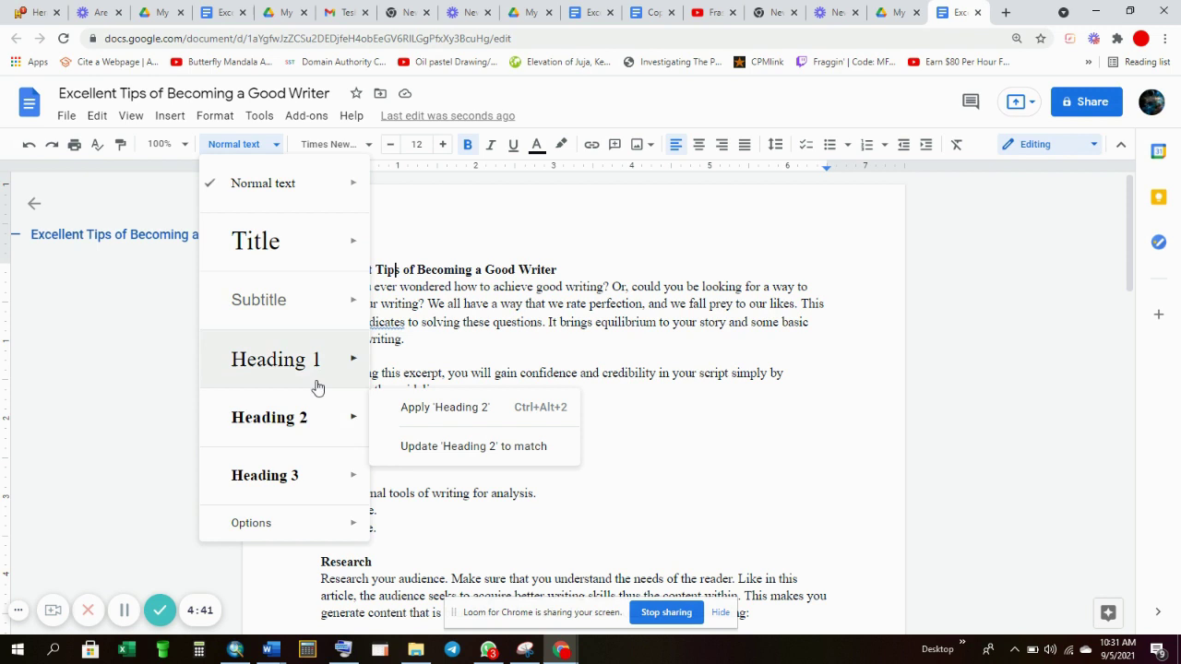
mouse_move(299, 372)
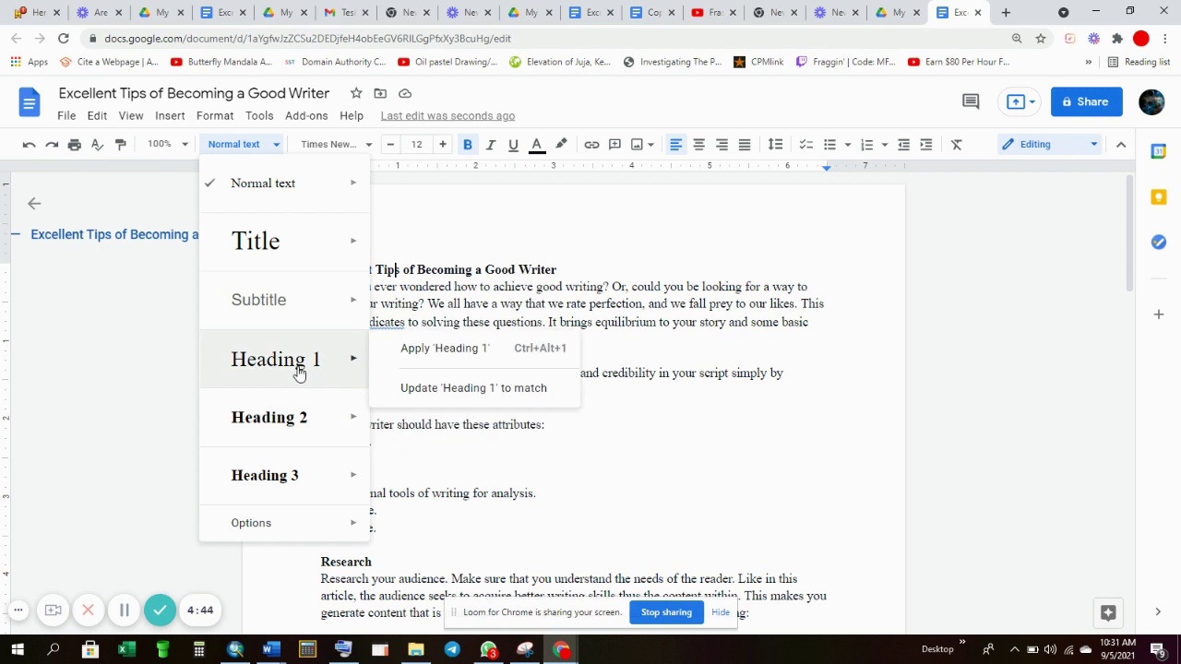
click(299, 370)
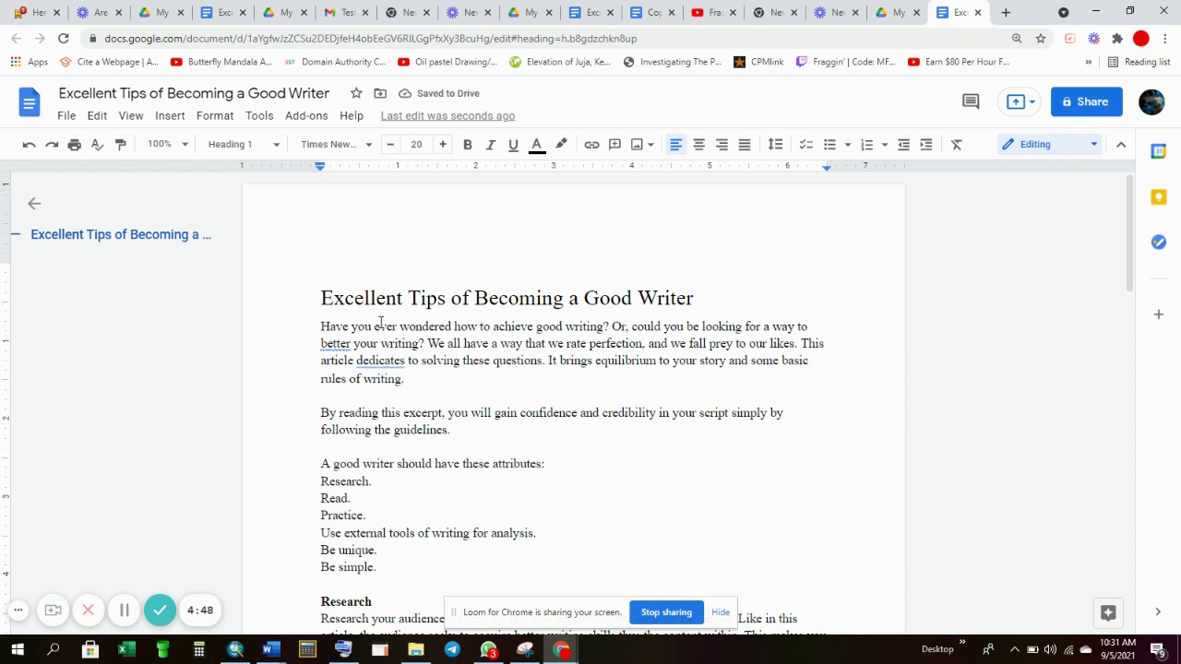
Step: Make the title line 'Excellent Tips of Becoming a Good Writer' bold
click(711, 297)
drag(713, 301, 323, 300)
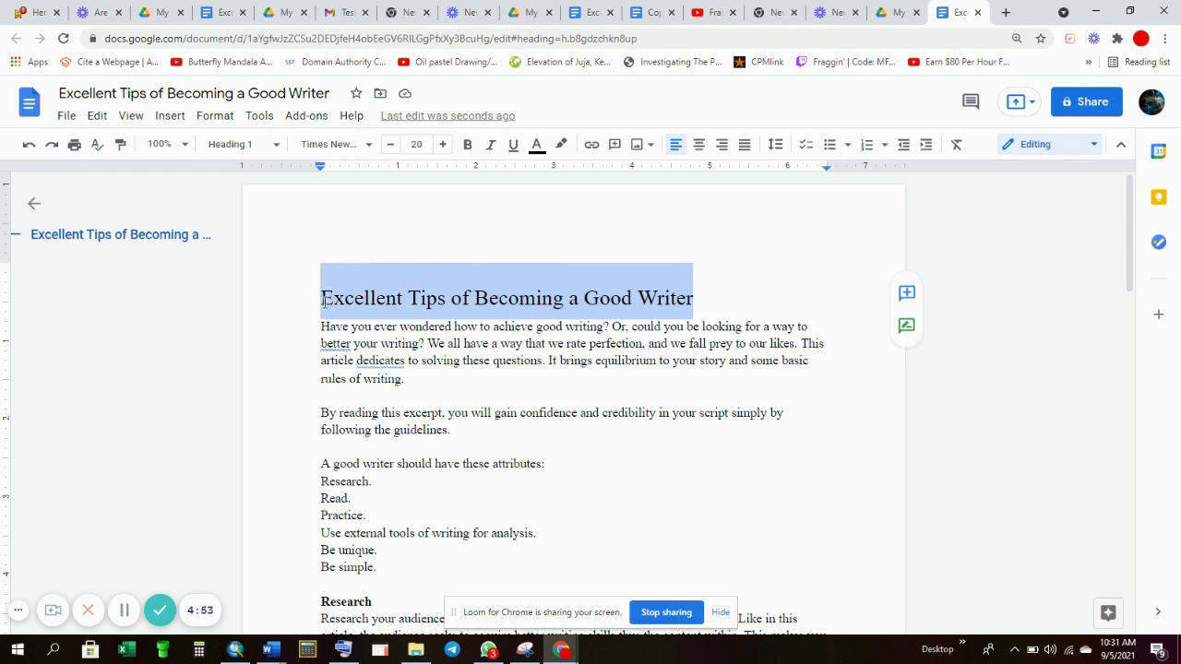
click(468, 144)
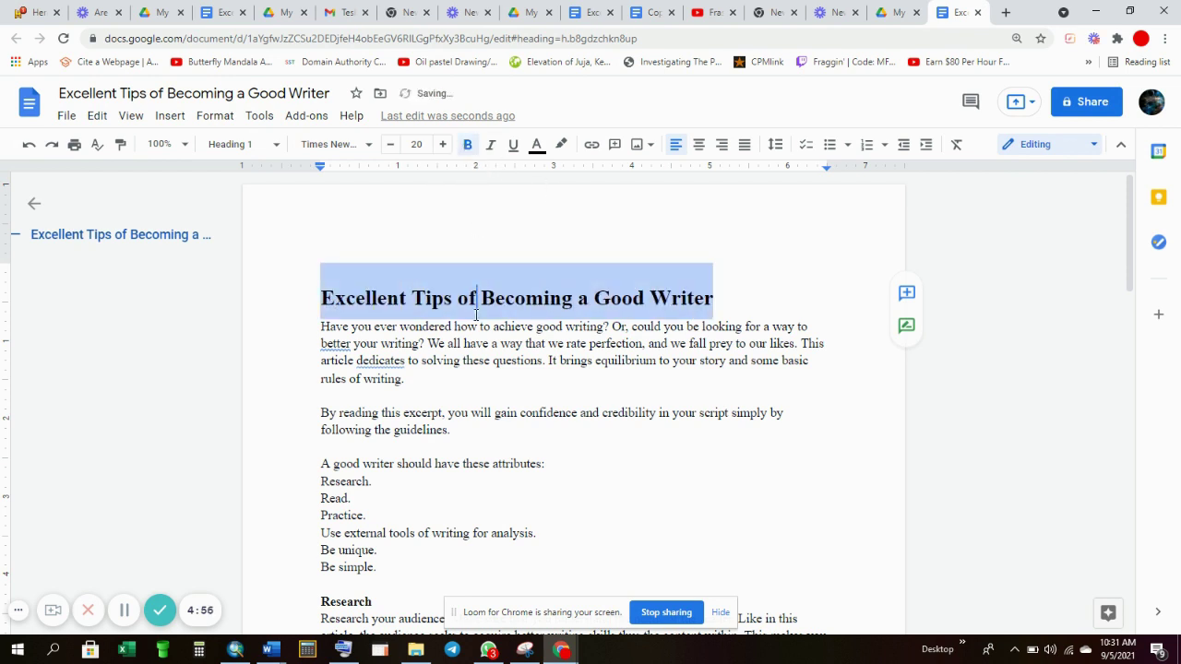
click(476, 313)
scroll(502, 360, down, 1)
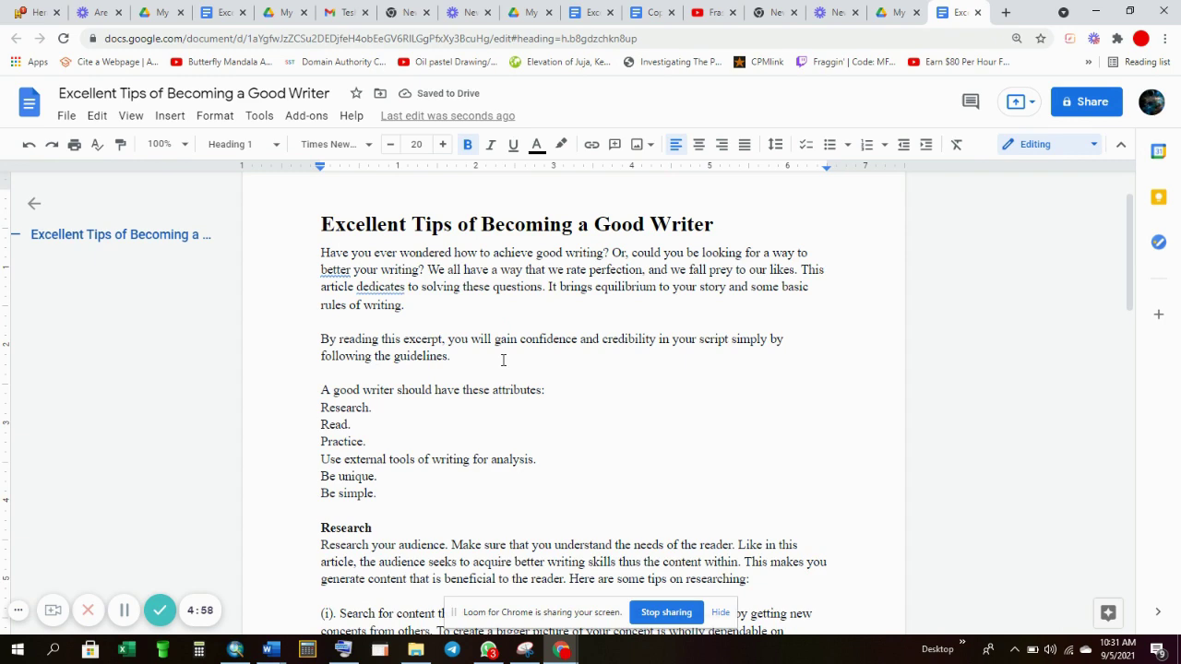
scroll(426, 341, down, 1)
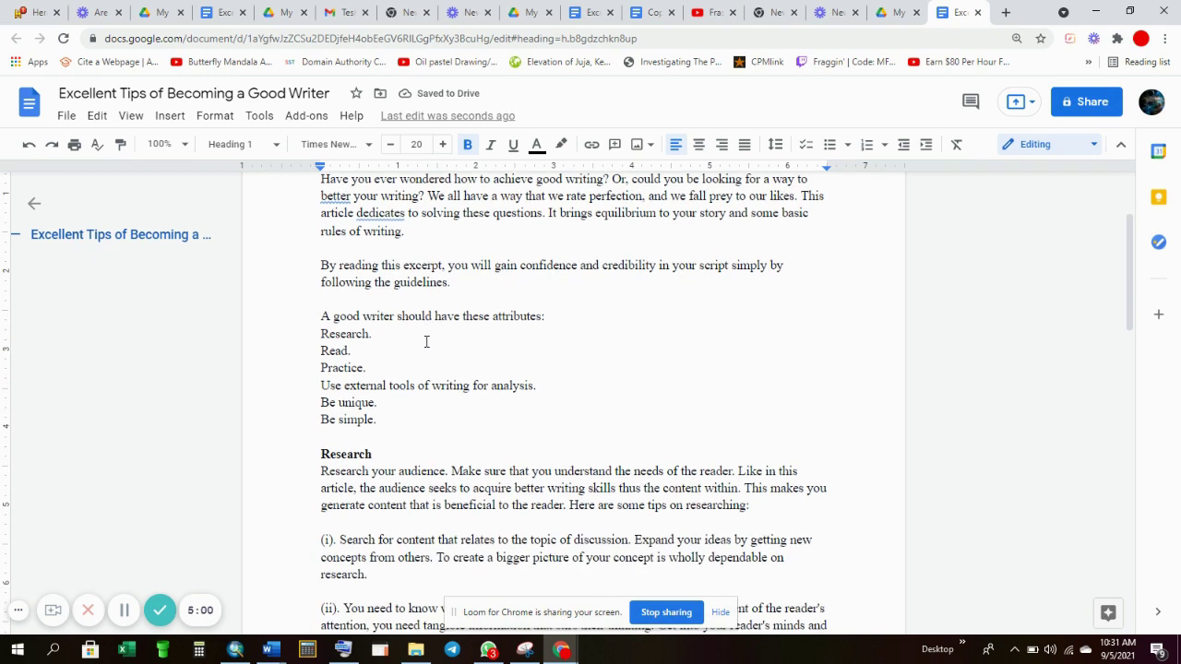
scroll(426, 341, down, 2)
Step: Delete the blank line and stray space before Research, then make Research a Heading 2
scroll(427, 341, up, 2)
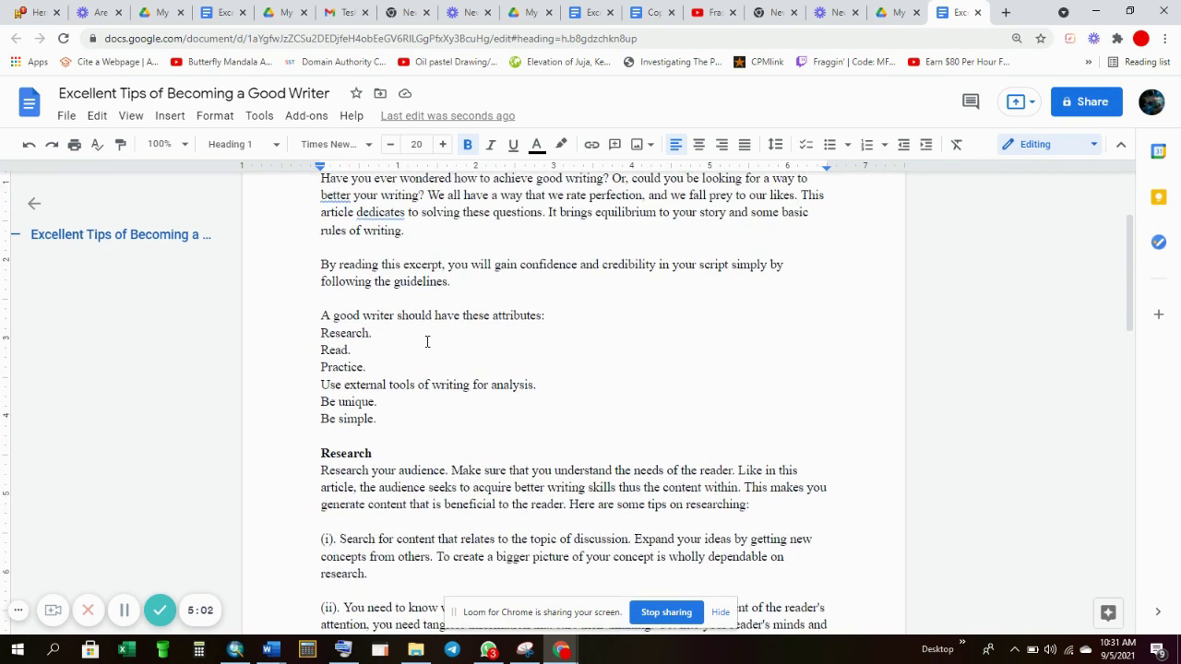
scroll(358, 395, up, 1)
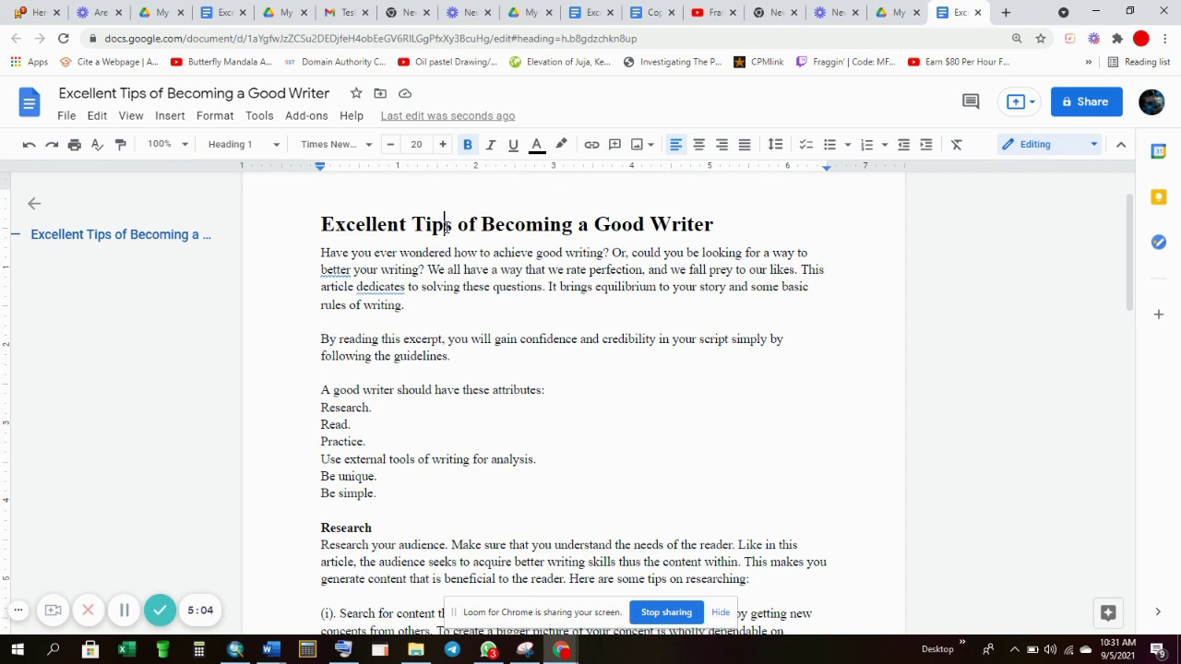
scroll(412, 413, down, 2)
click(320, 388)
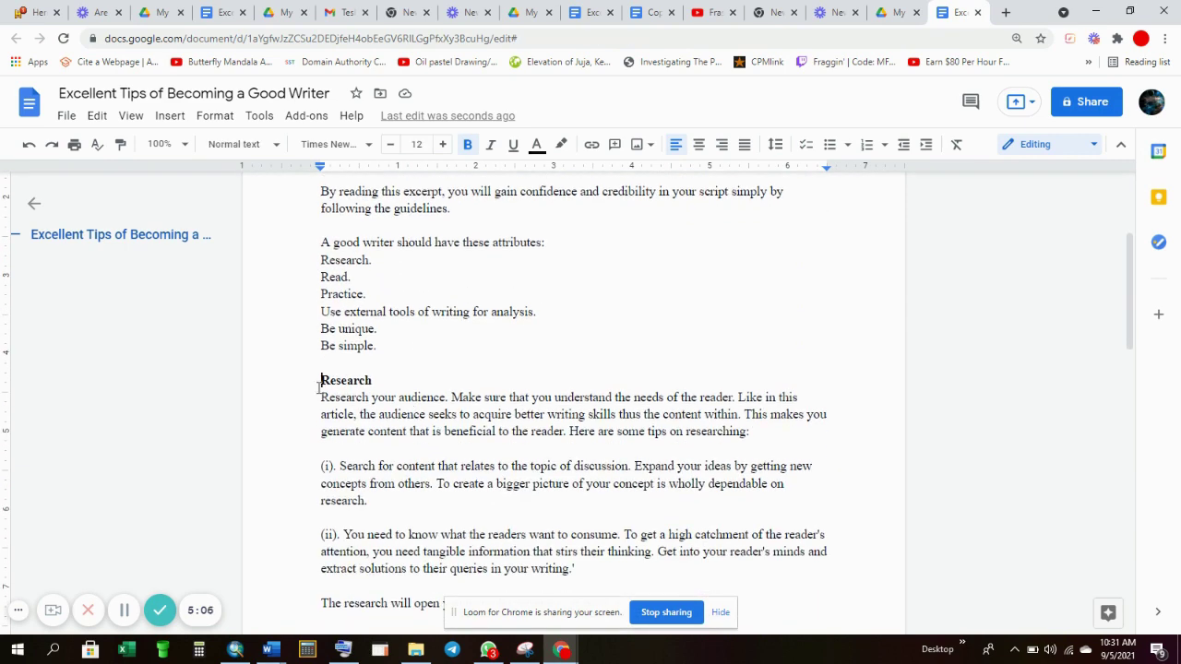
key(BackSpace)
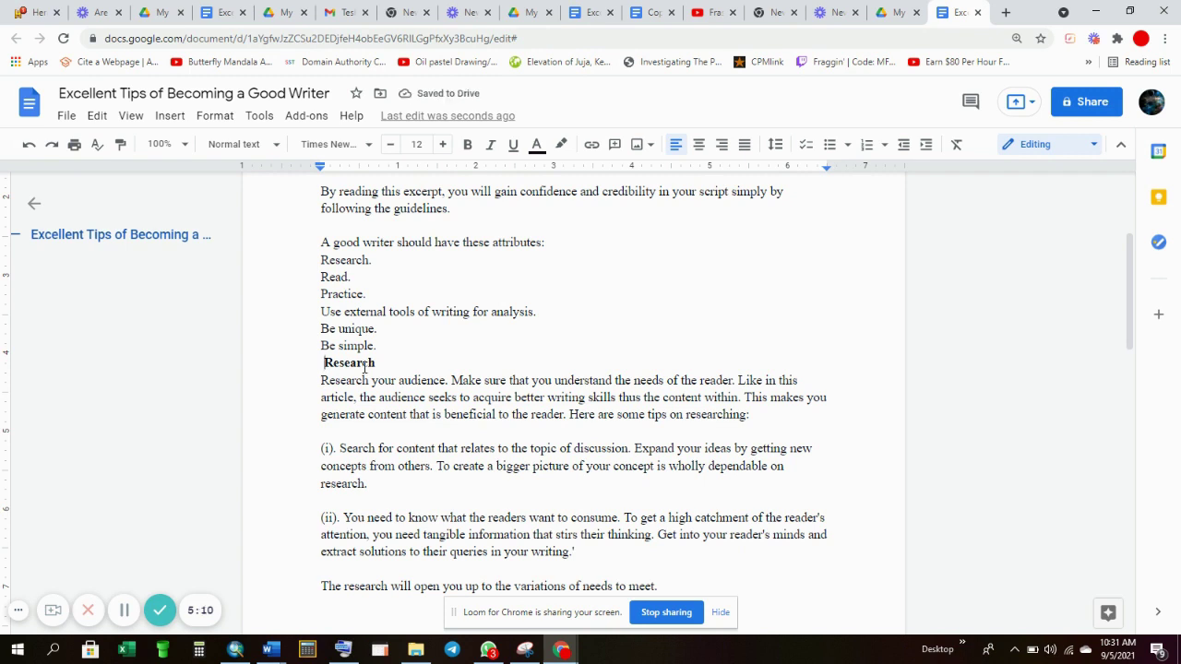
key(BackSpace)
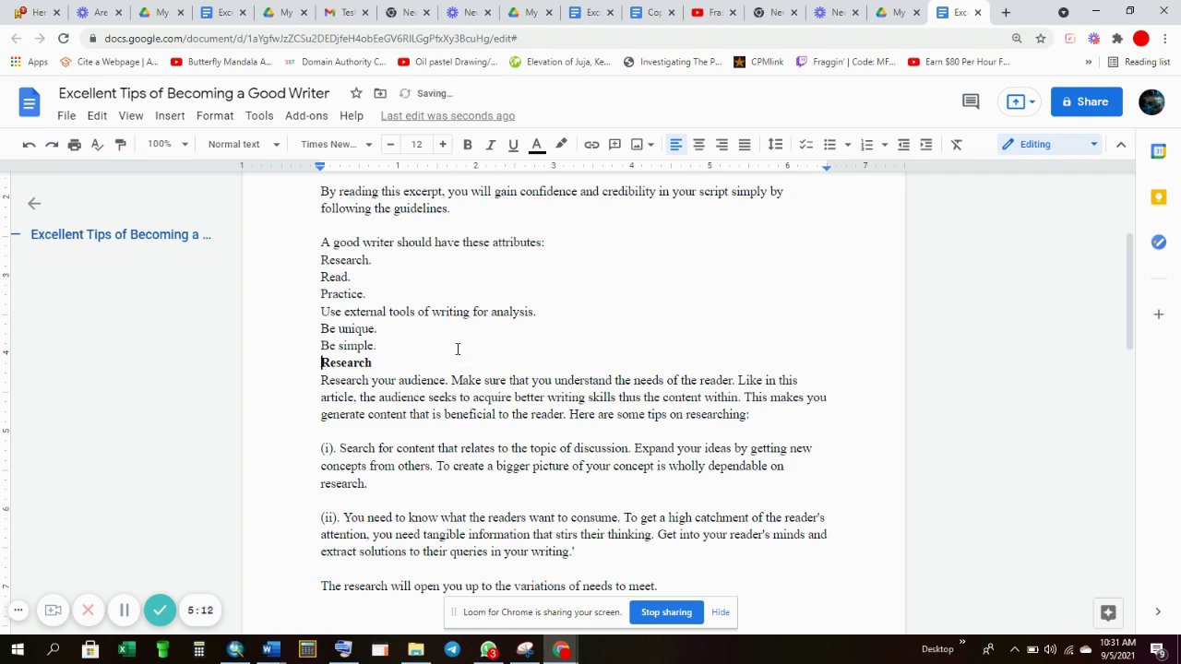
click(236, 144)
mouse_move(304, 328)
mouse_move(304, 362)
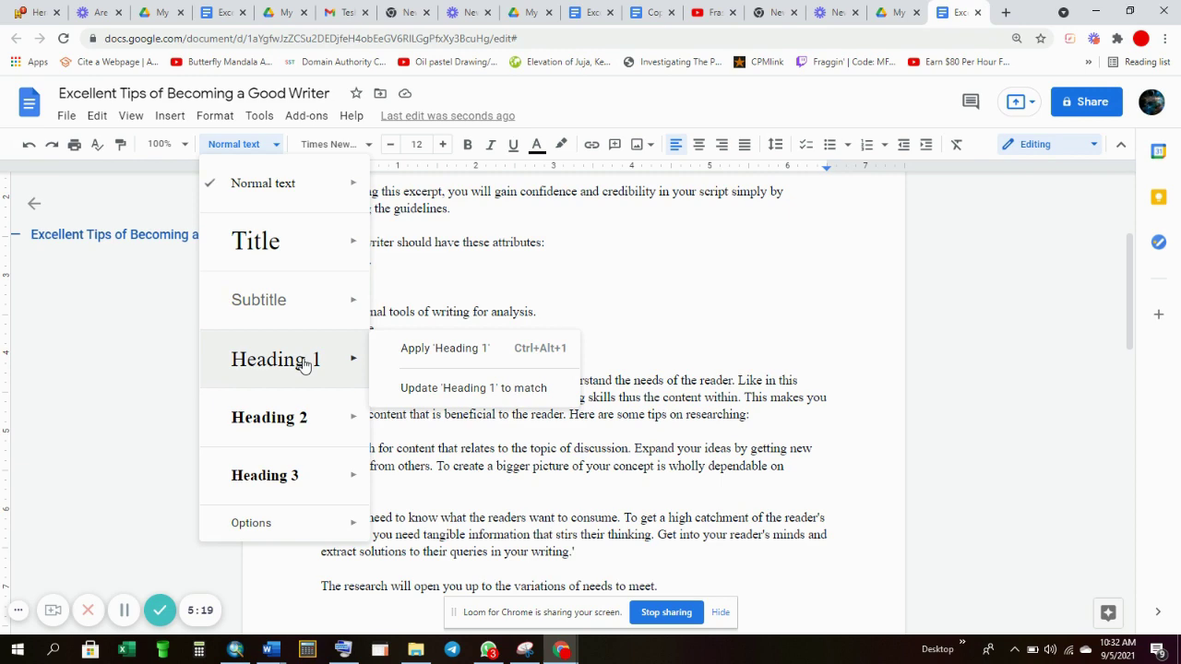
click(295, 417)
Step: Check the paragraph styles of the Research heading and the title
scroll(403, 367, up, 3)
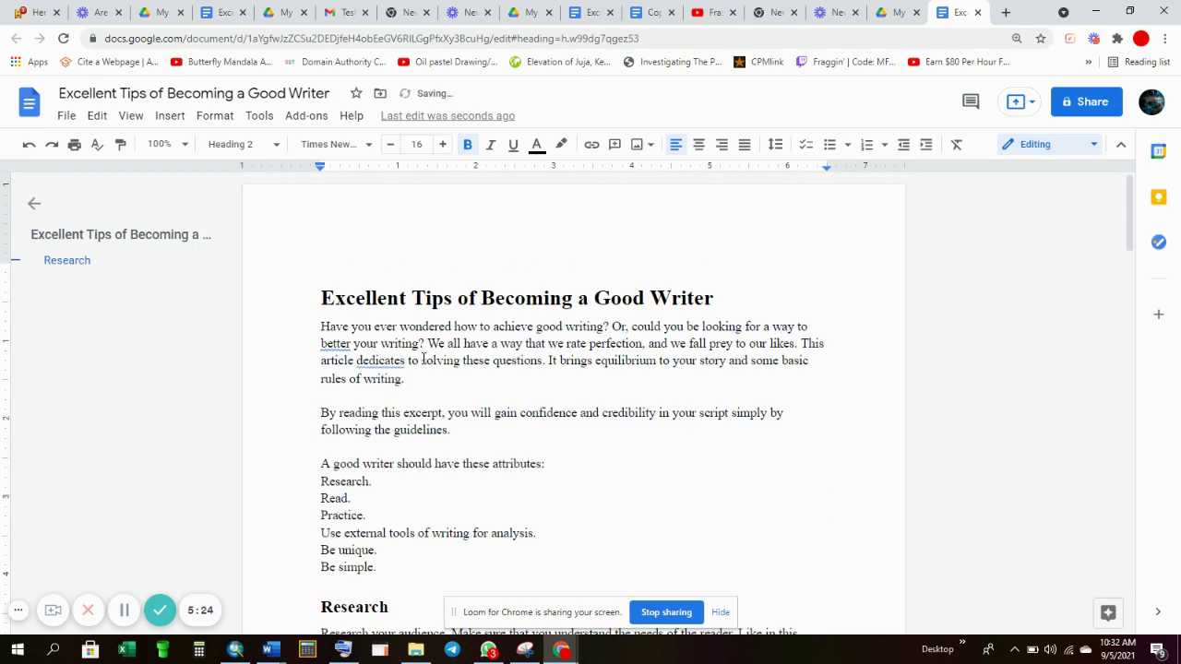
scroll(423, 360, down, 5)
scroll(422, 356, up, 3)
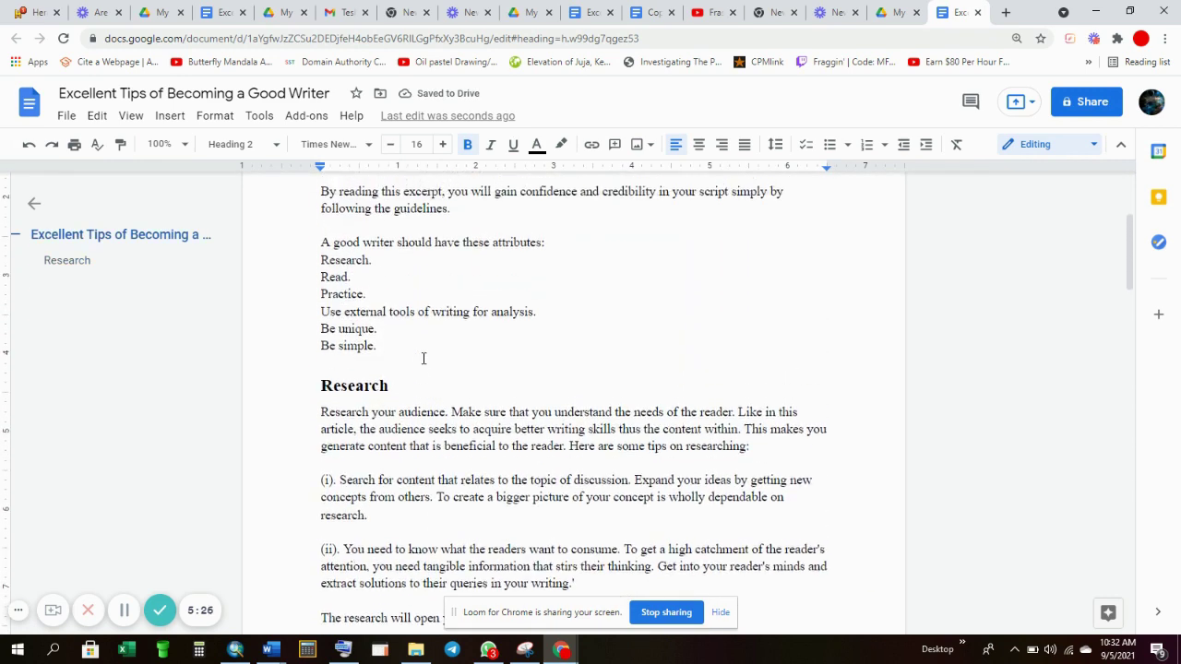
scroll(362, 422, down, 2)
click(371, 314)
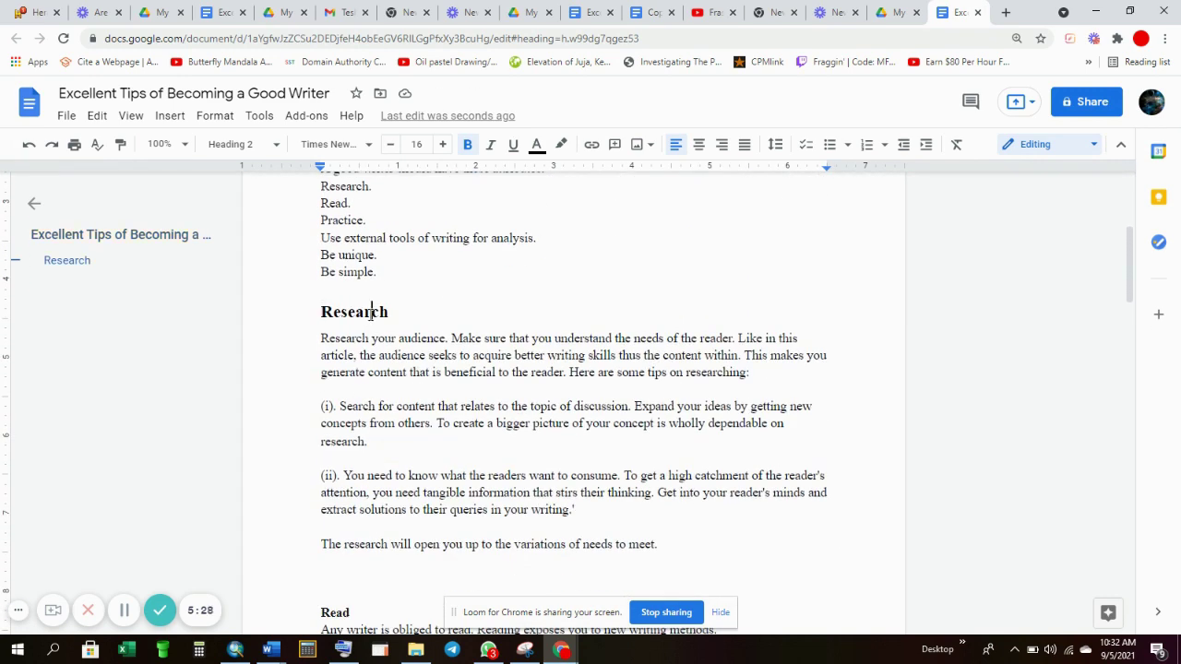
scroll(378, 351, up, 4)
click(407, 297)
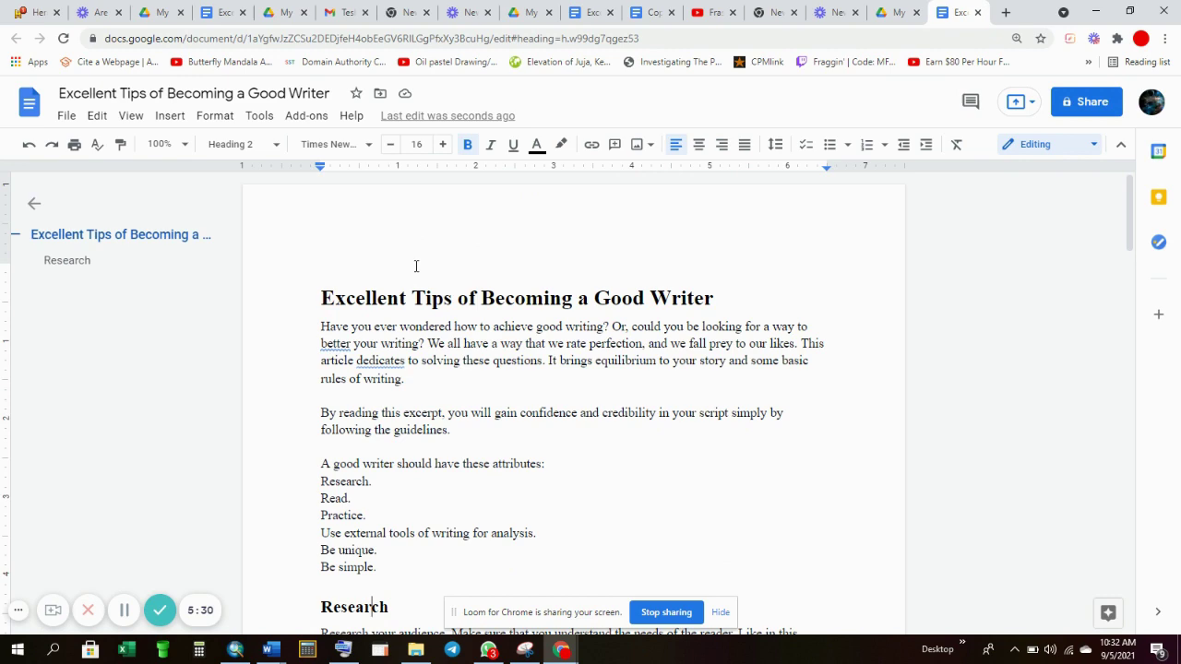
scroll(380, 462, down, 3)
scroll(382, 480, up, 3)
scroll(385, 483, down, 2)
scroll(384, 483, down, 4)
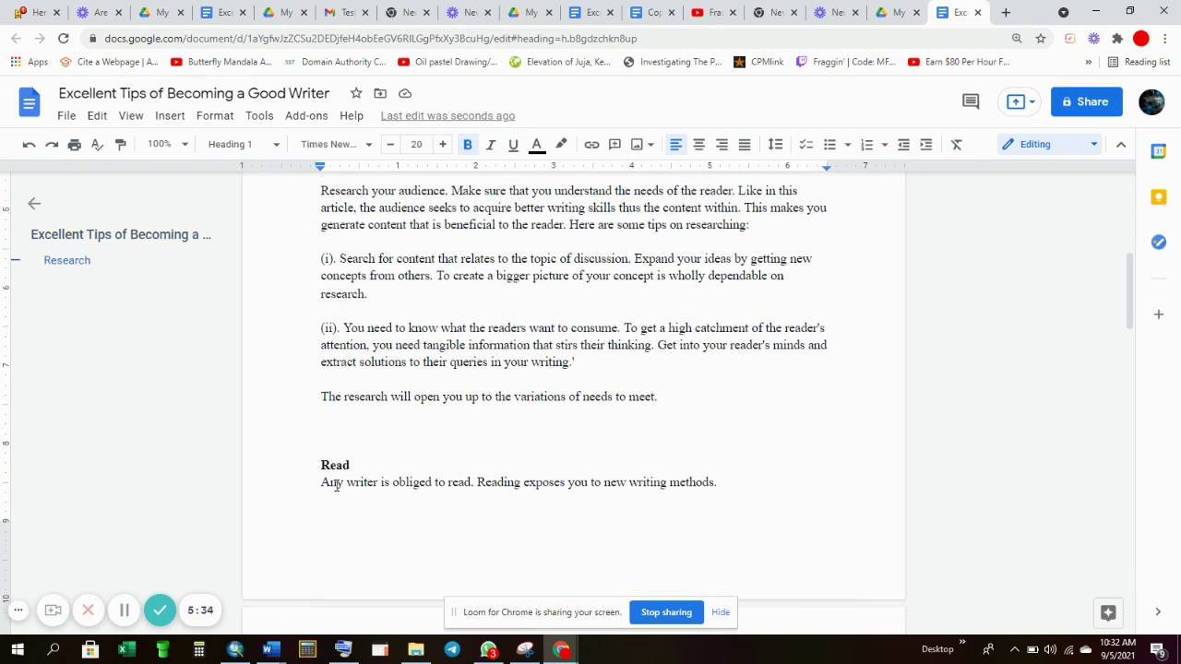
Step: Remove the blank lines and leading space before the Read heading
click(315, 470)
key(BackSpace)
key(BackSpace)
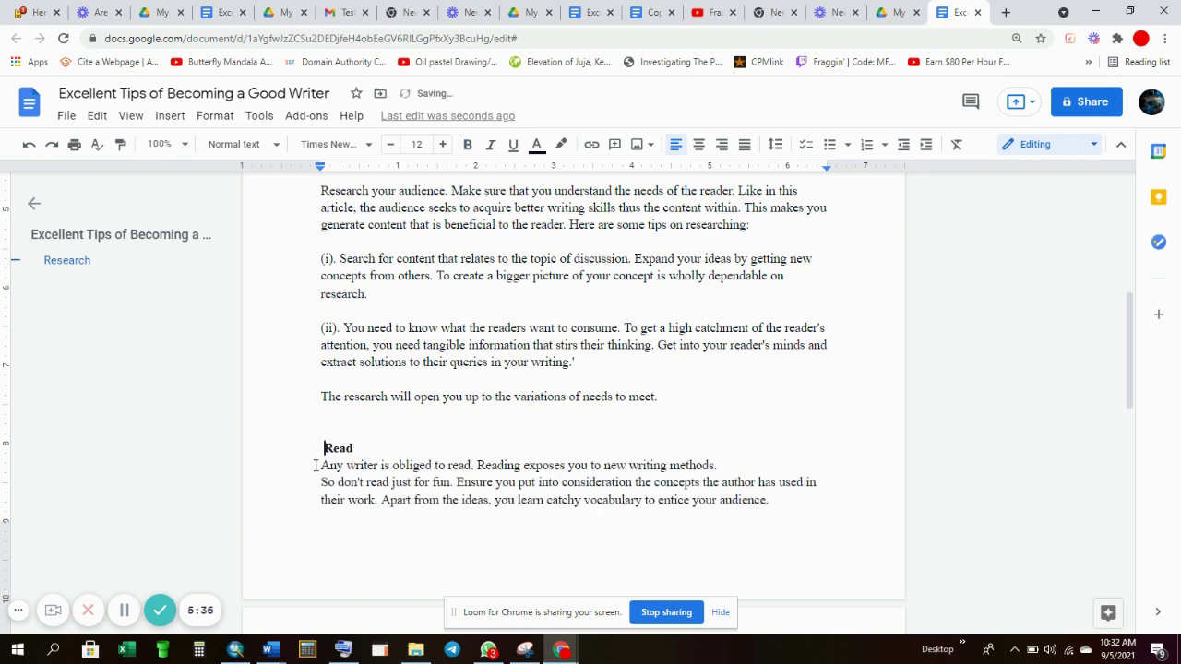
key(BackSpace)
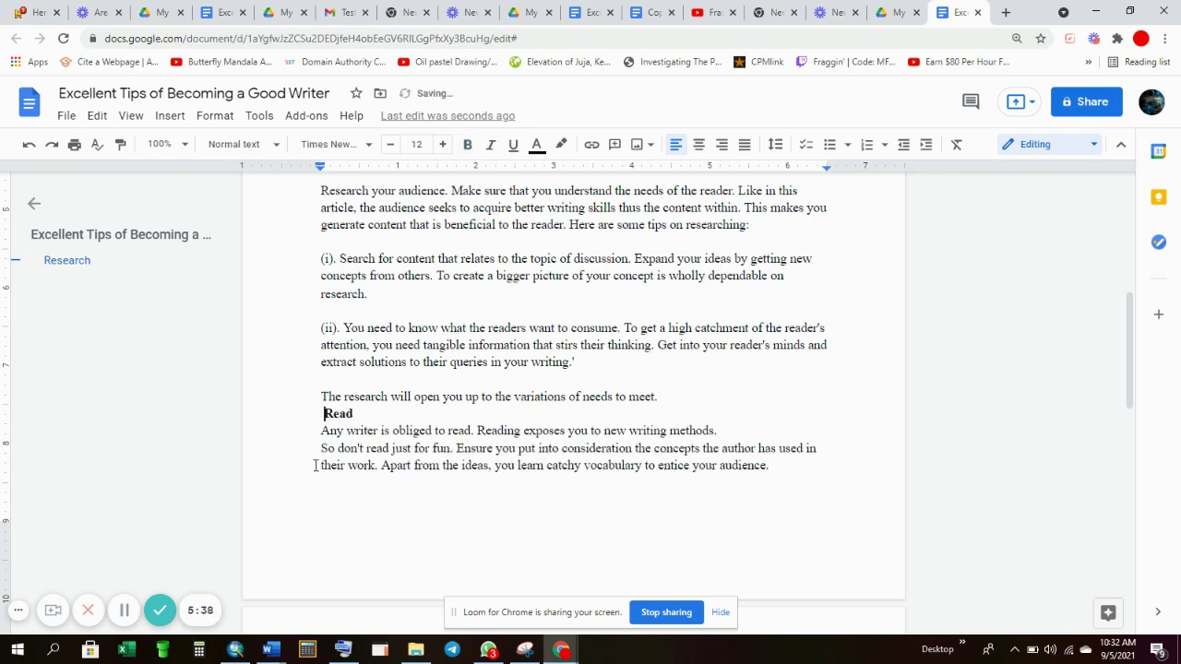
key(BackSpace)
scroll(381, 397, up, 5)
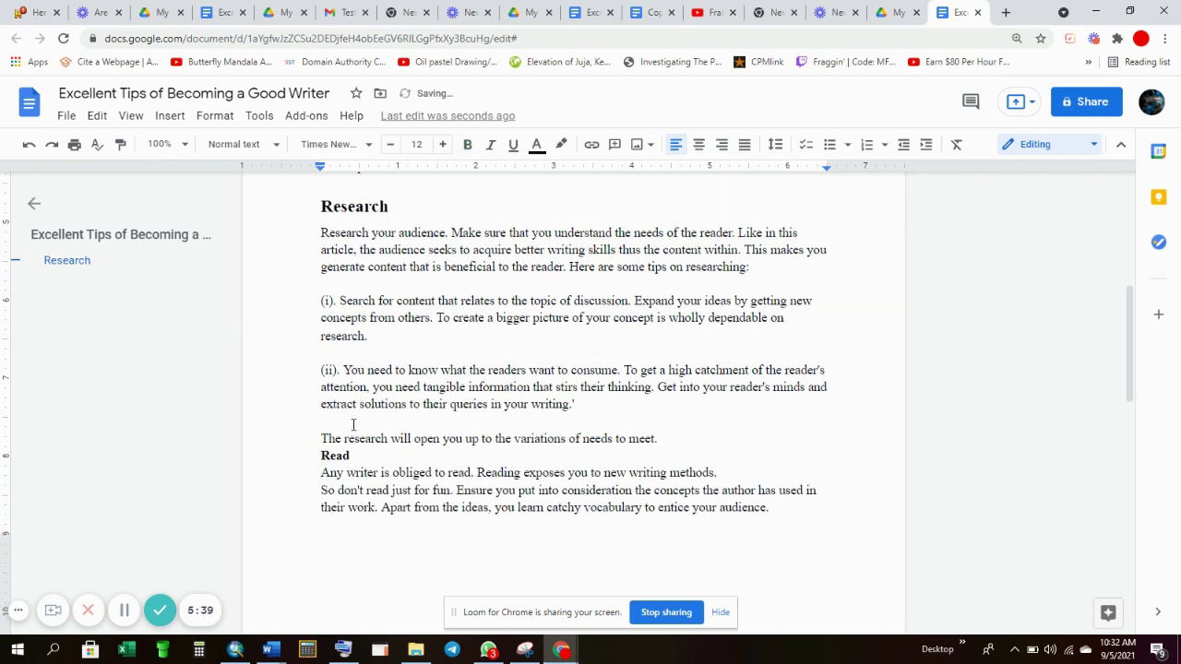
scroll(354, 417, down, 4)
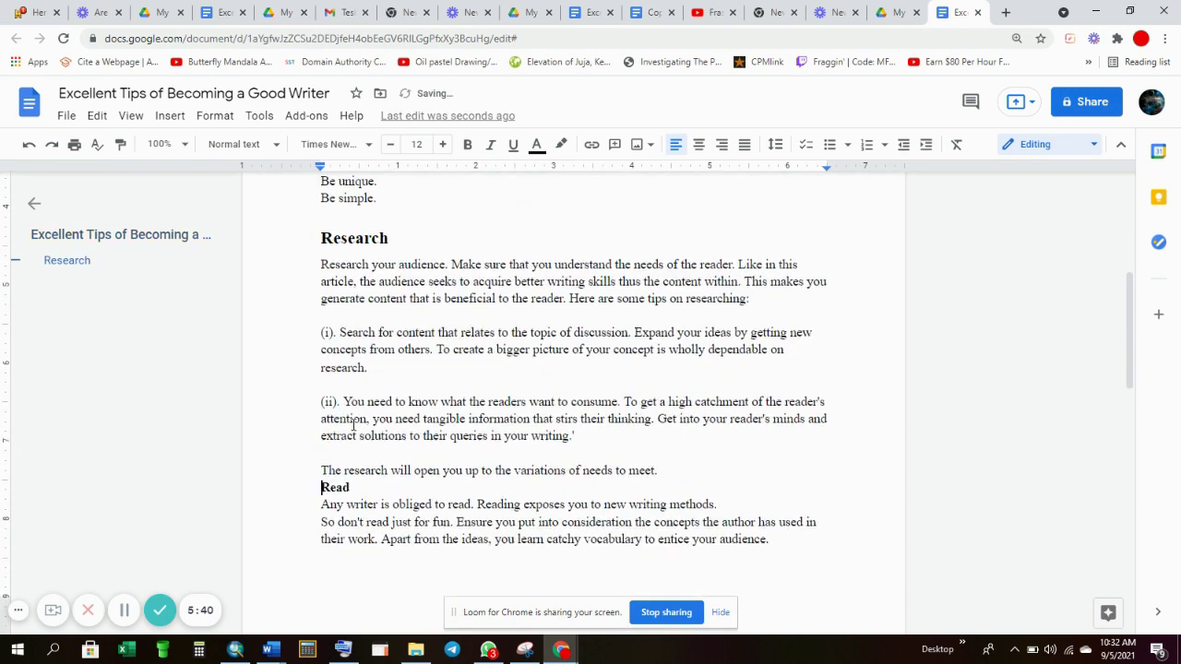
click(234, 145)
Step: Apply Heading 2 to the Read line and confirm its style
click(277, 439)
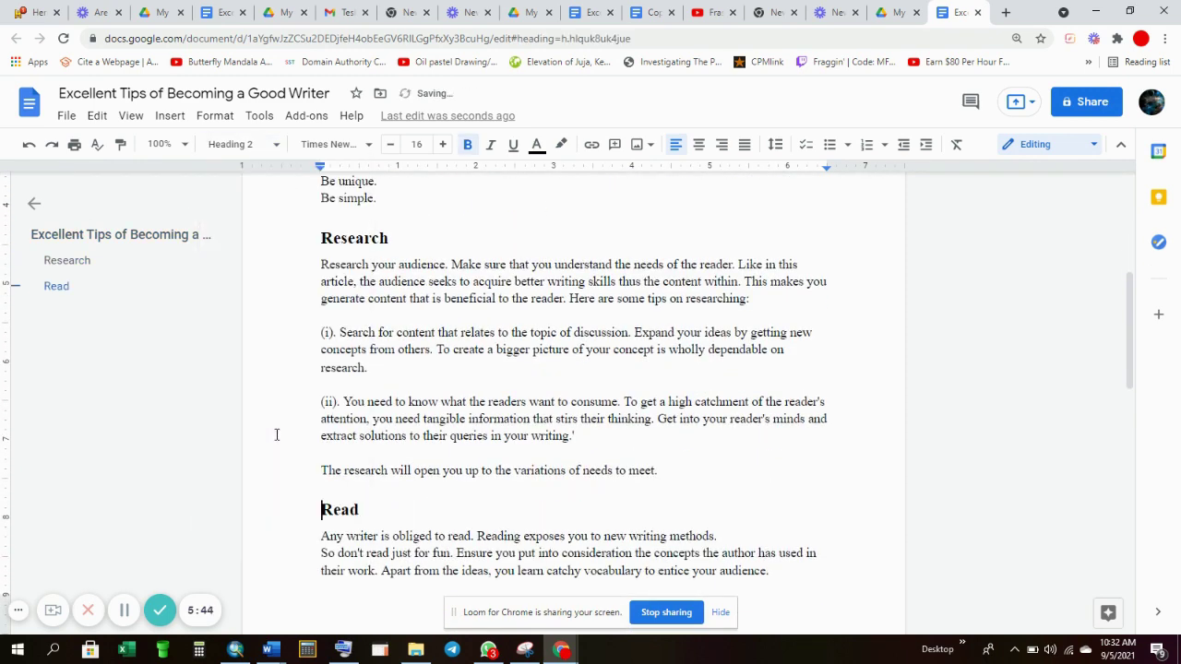
scroll(464, 516, down, 3)
scroll(462, 513, up, 2)
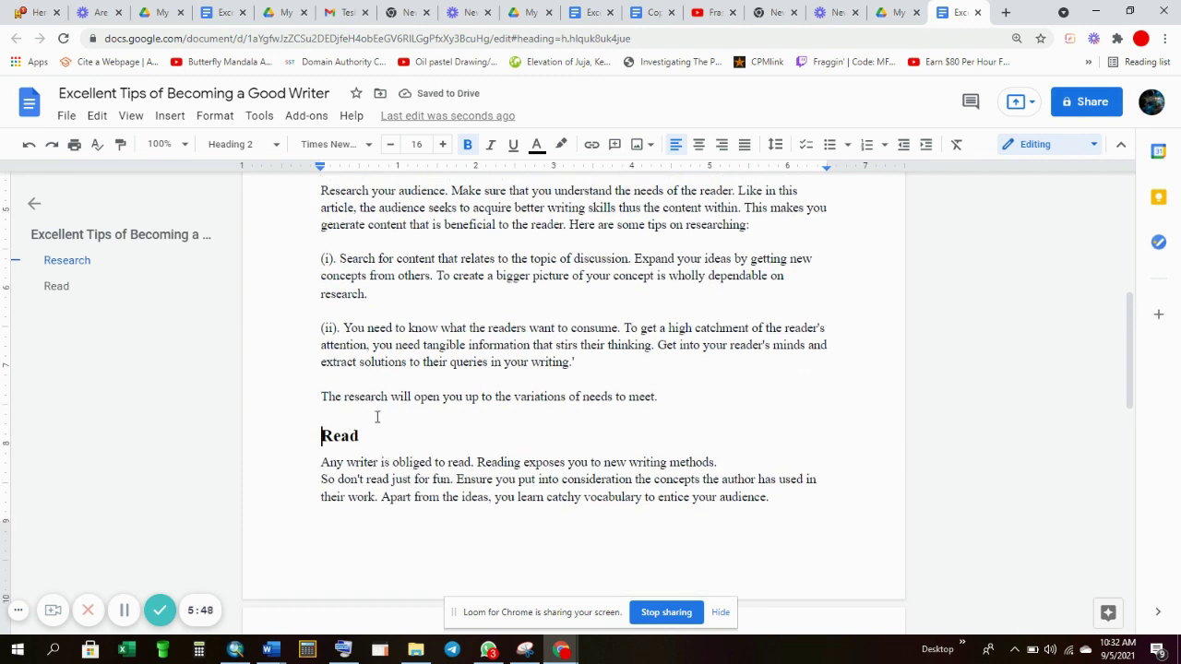
click(335, 392)
click(346, 436)
scroll(381, 433, down, 2)
scroll(381, 433, down, 5)
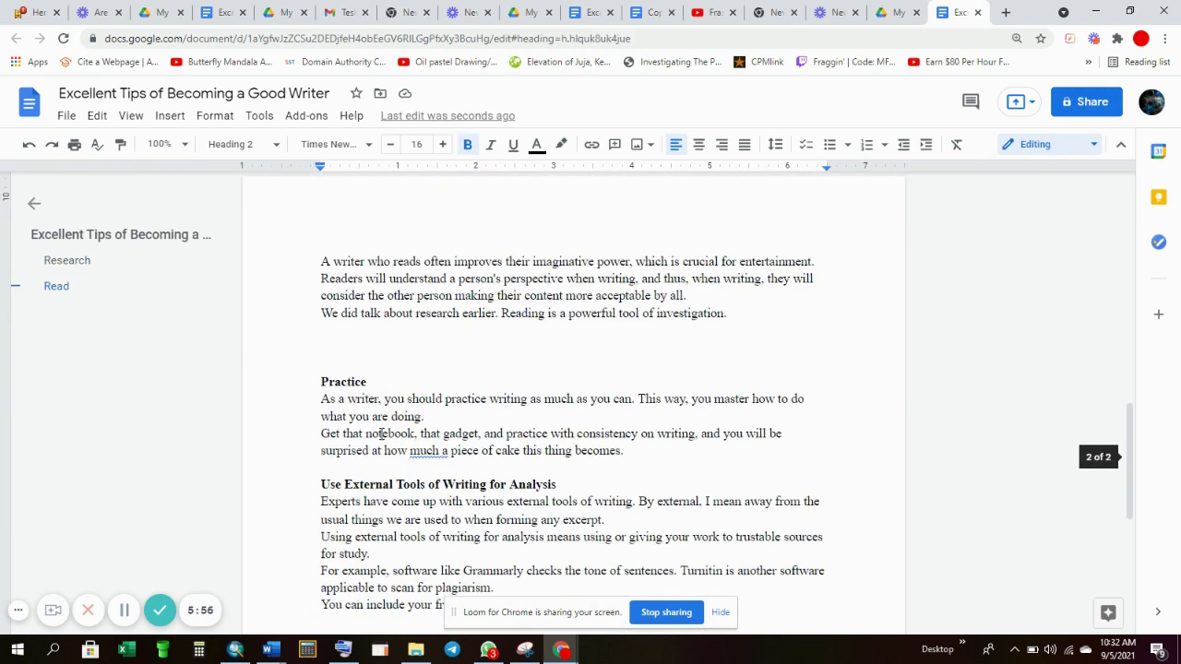
Step: Remove the blank lines above Practice and set Practice to Heading 2
click(321, 371)
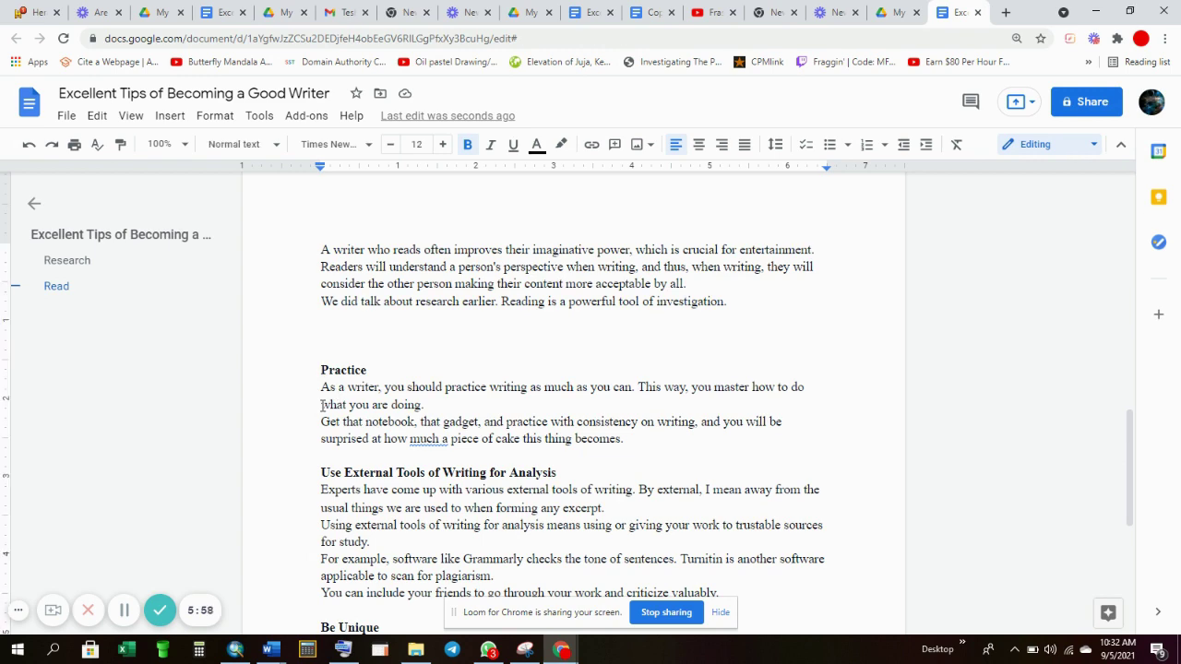
key(BackSpace)
key(BackSpace)
key(BackSpace)
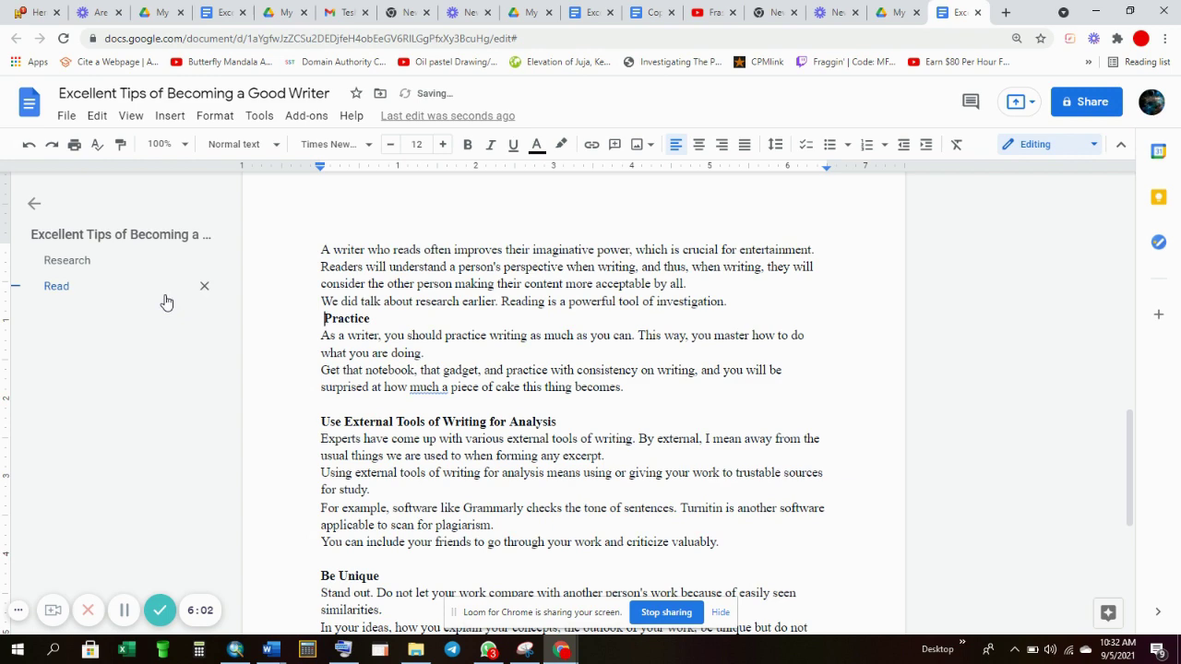
scroll(548, 283, up, 4)
scroll(548, 283, up, 3)
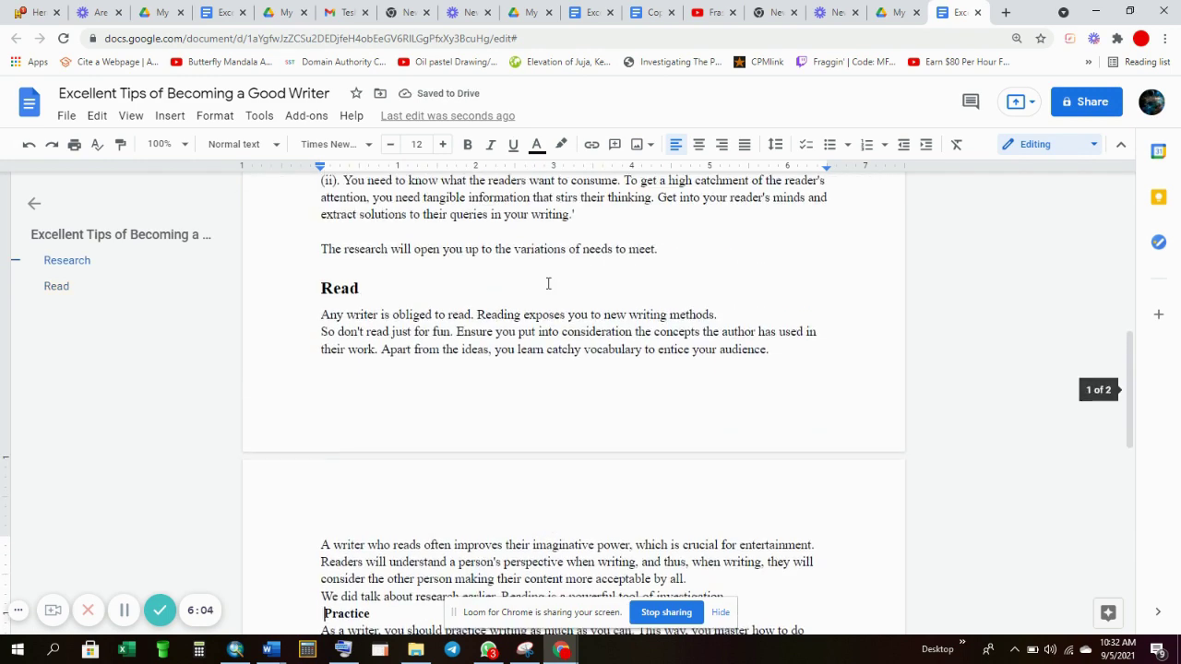
scroll(440, 264, down, 3)
scroll(488, 466, down, 3)
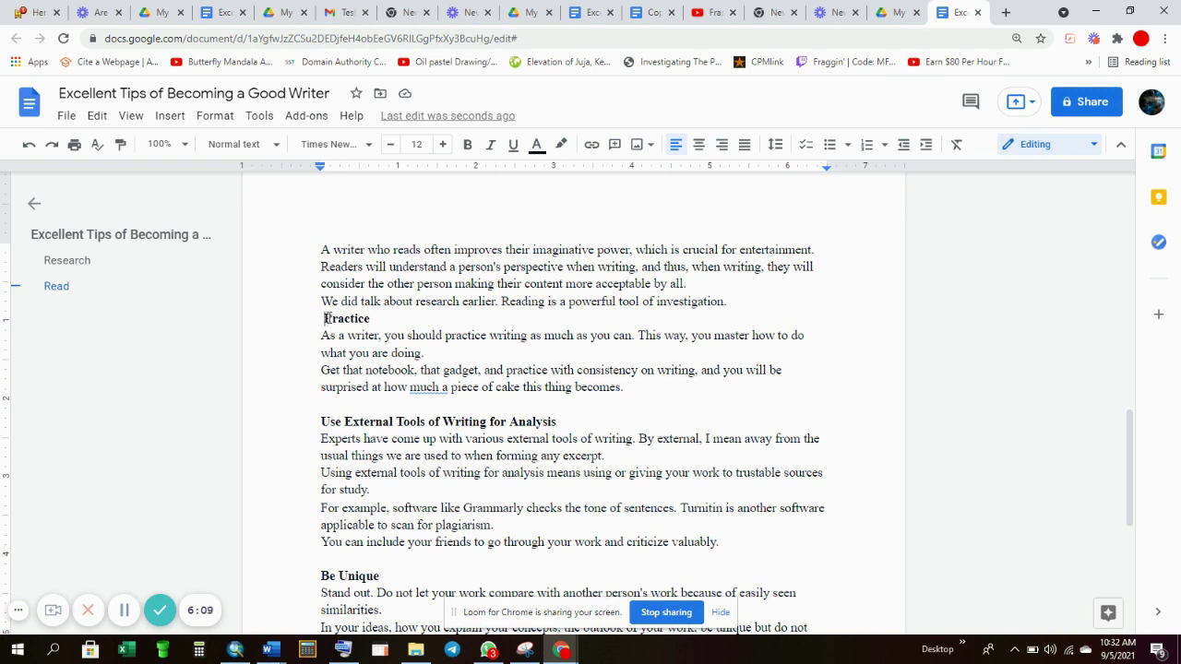
click(247, 145)
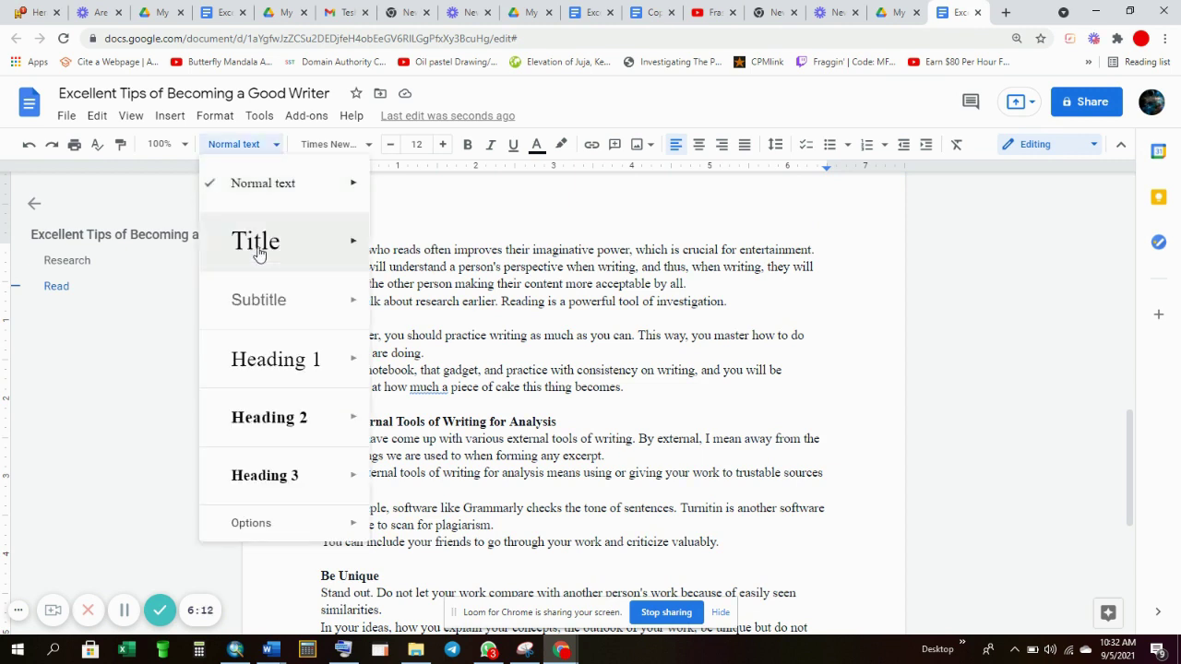
click(277, 420)
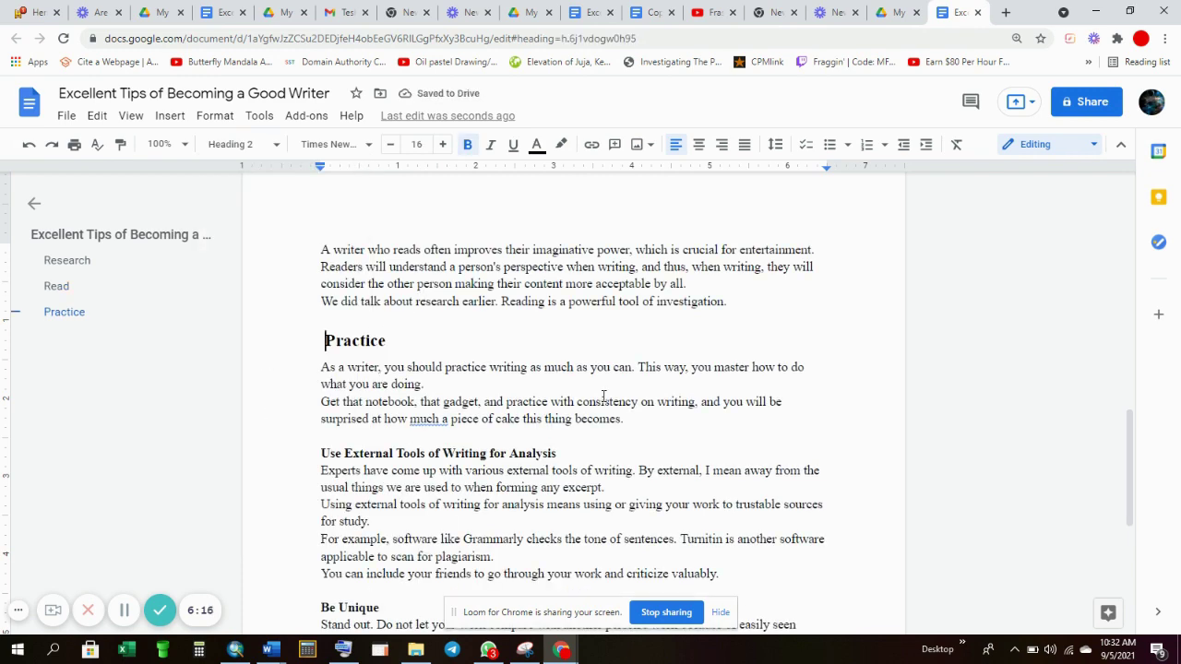
Step: Jump between the section headings back to the Read heading
scroll(604, 397, up, 3)
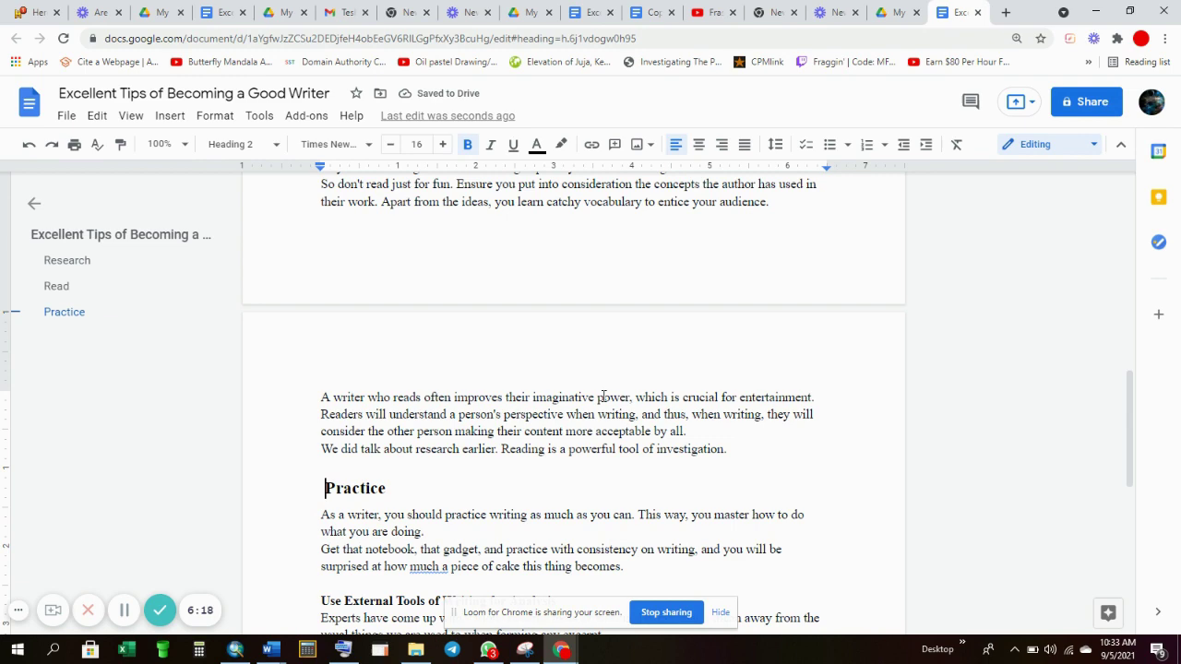
scroll(604, 397, up, 7)
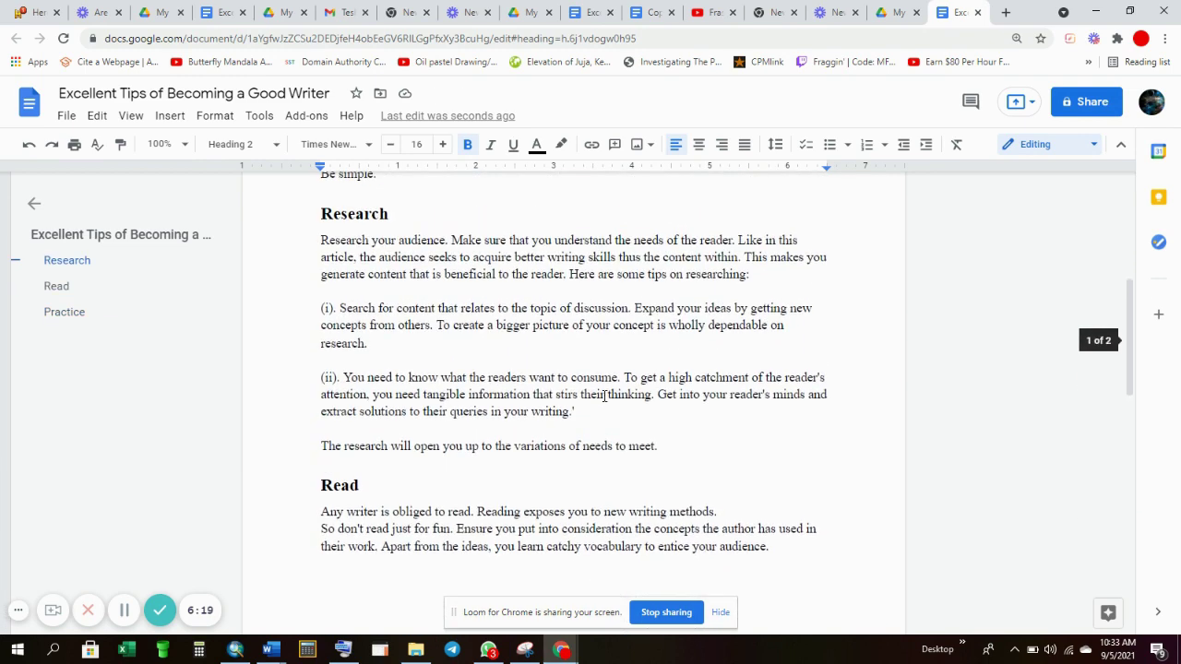
scroll(604, 394, up, 2)
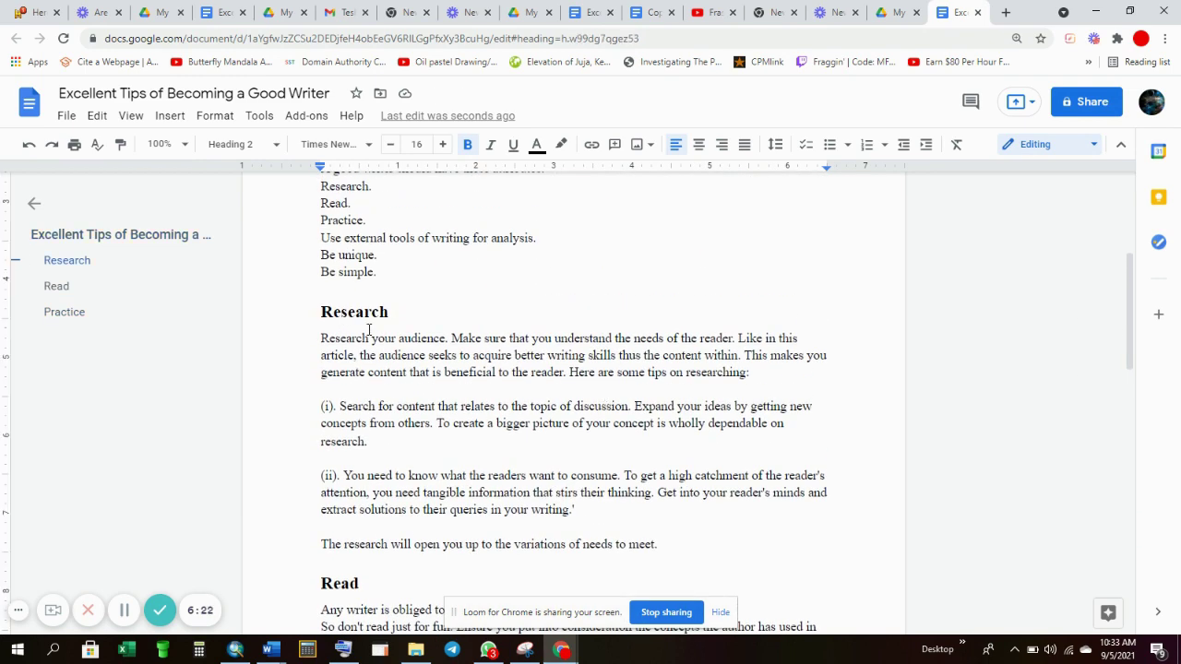
scroll(655, 550, down, 2)
key(ctrl+alt+n)
key(ctrl+alt+h)
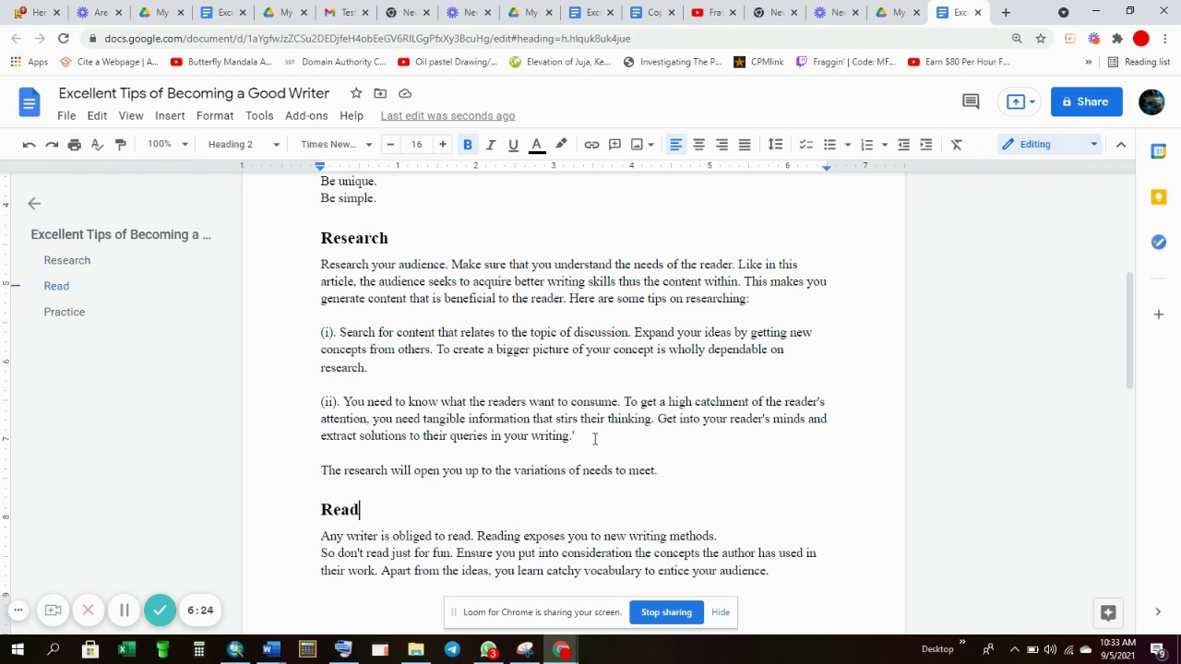
Step: Insert the lines 'Quantitative Research' and 'Qualitative Research' after 'researching:'
click(366, 368)
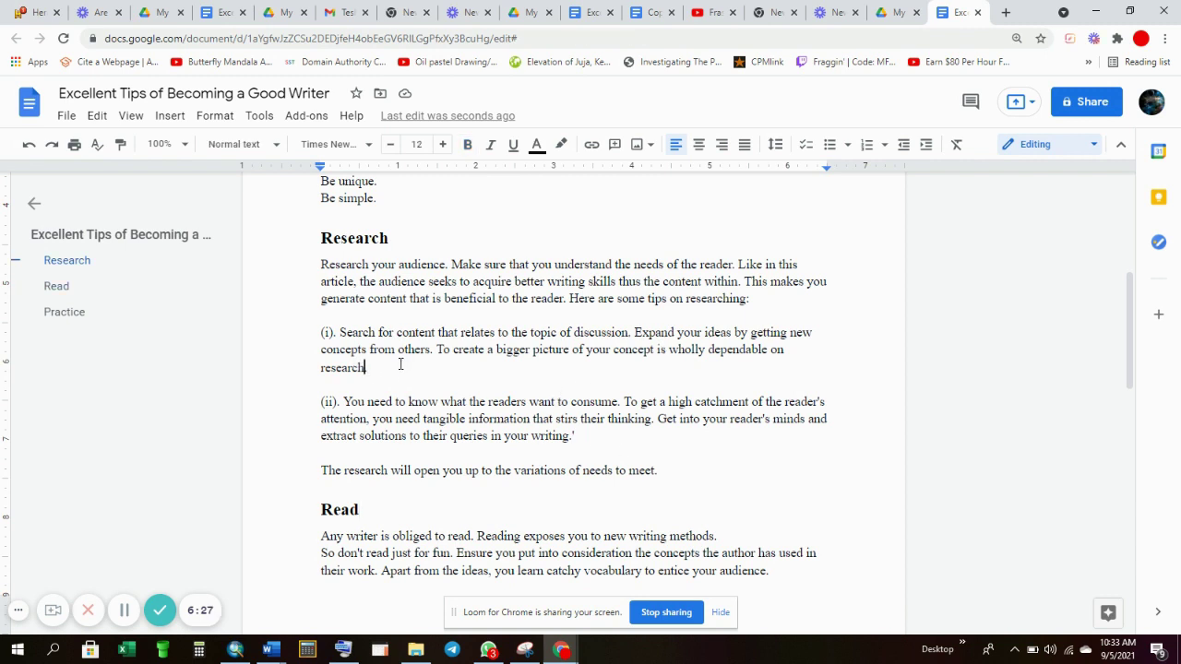
drag(401, 364, 321, 348)
drag(404, 376, 756, 300)
click(755, 301)
key(Return)
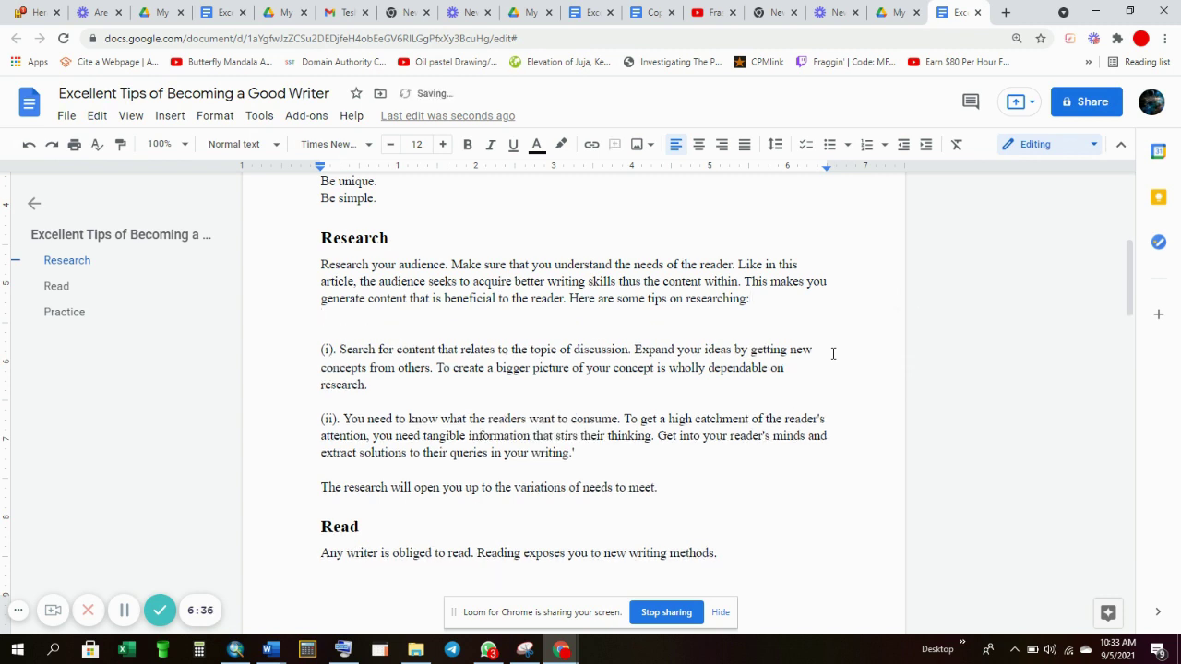
text(Quantitative Re)
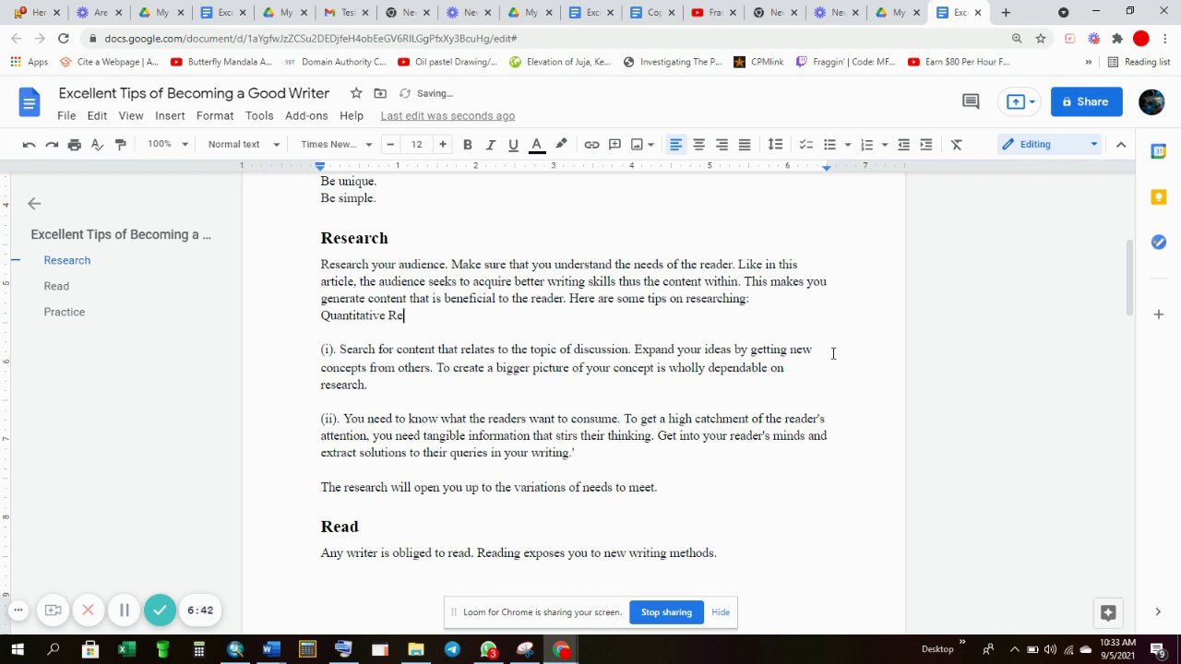
text(search)
text(Qualitat)
text(ive )
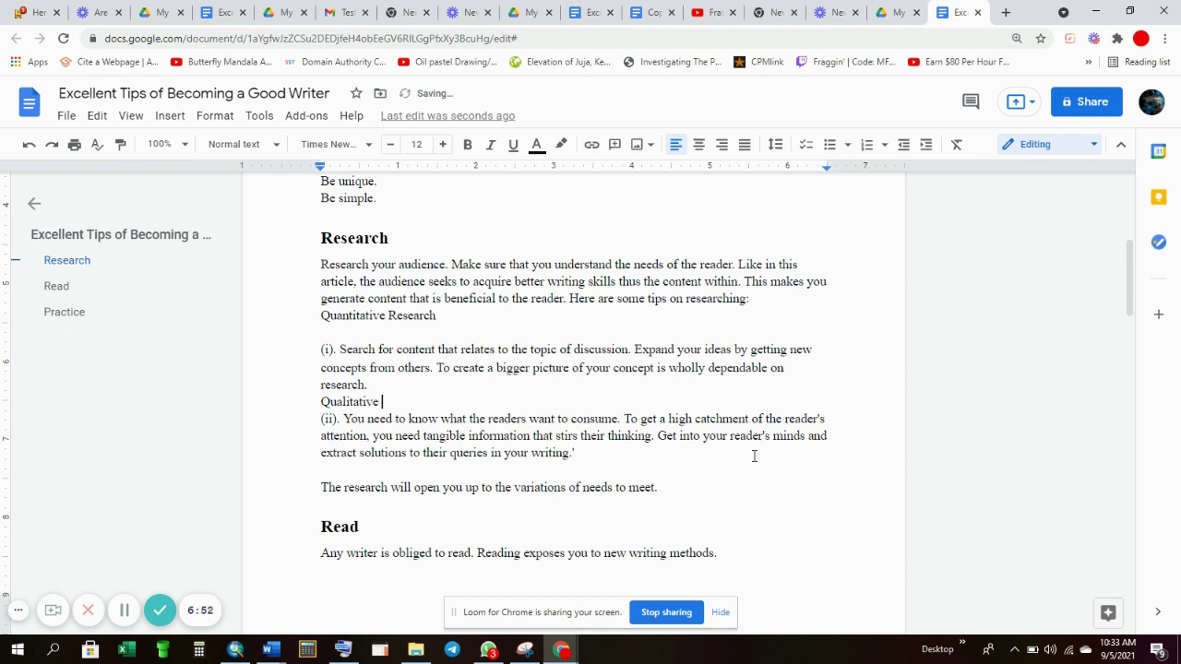
text(Research)
Step: Delete the empty line under Quantitative Research and check the Read and Research heading styles
click(335, 331)
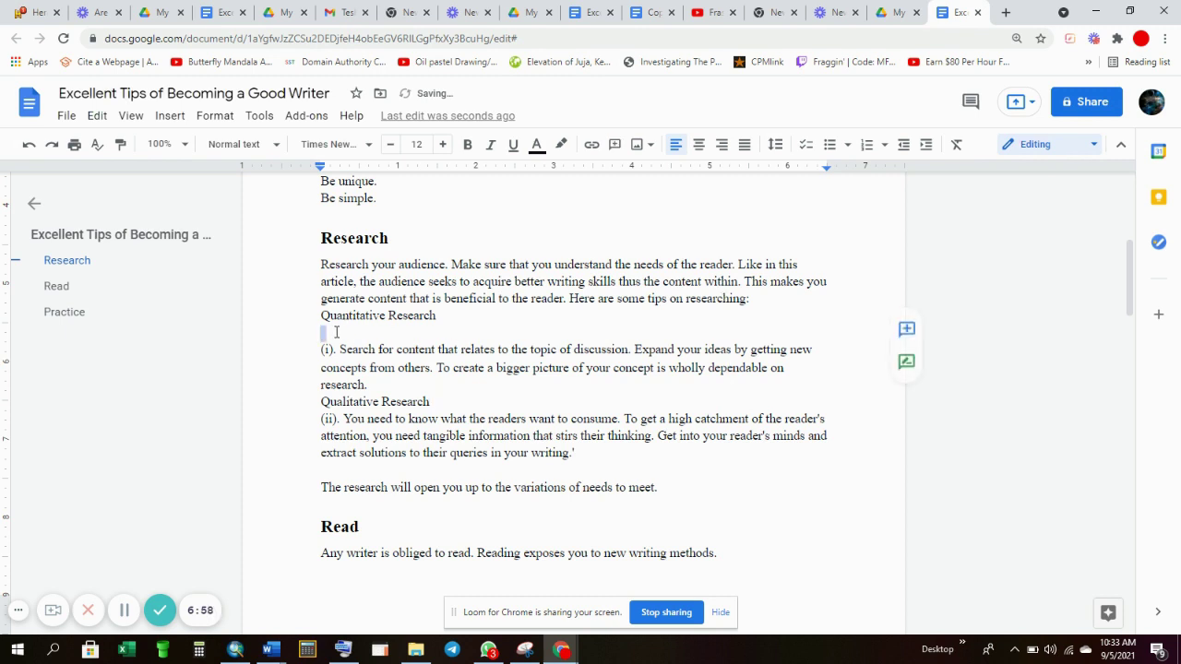
key(Delete)
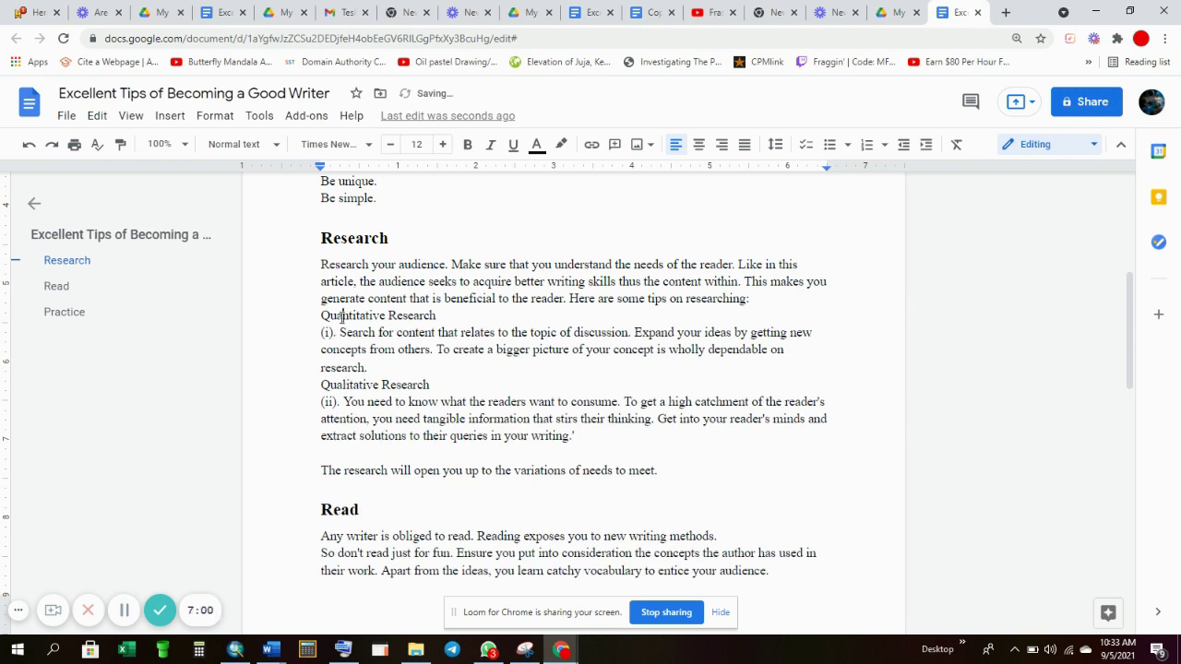
click(366, 316)
click(334, 509)
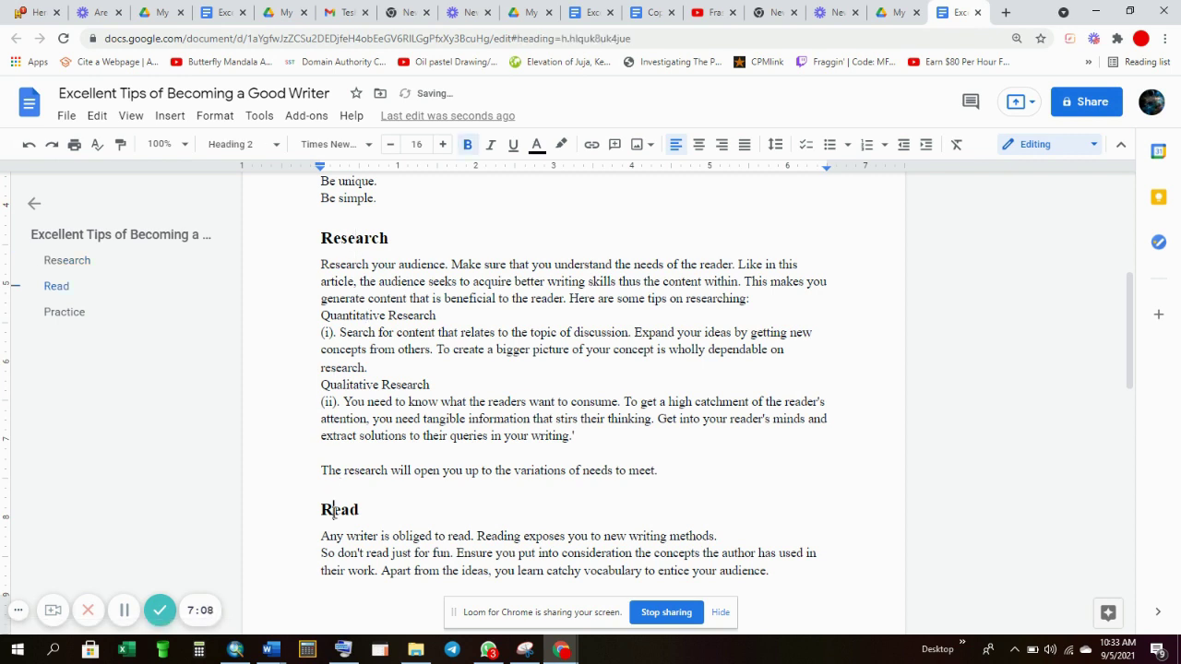
click(350, 510)
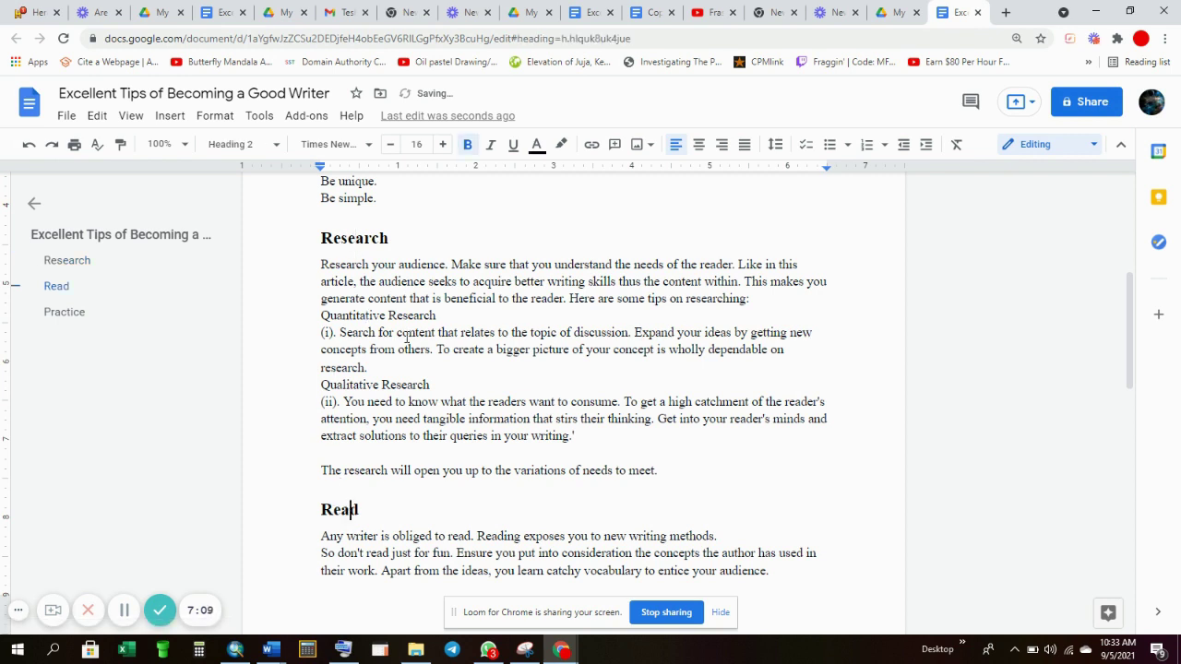
click(365, 240)
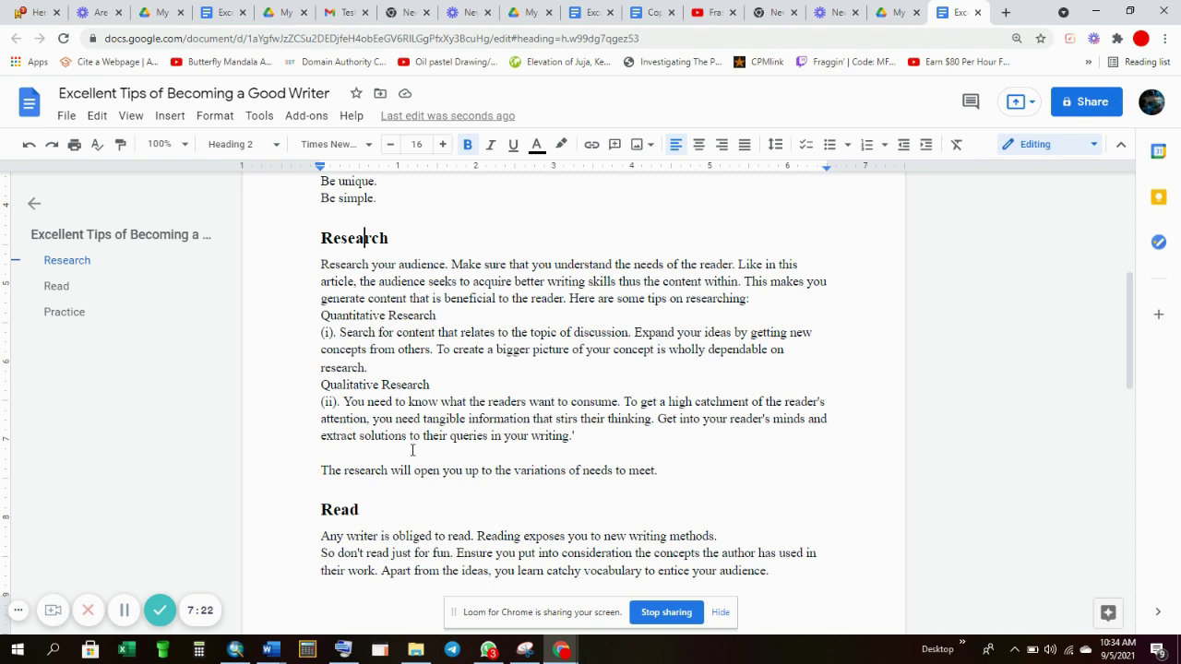
Step: Style the Quantitative Research and Qualitative Research lines as Heading 3 subheadings
click(334, 319)
click(235, 144)
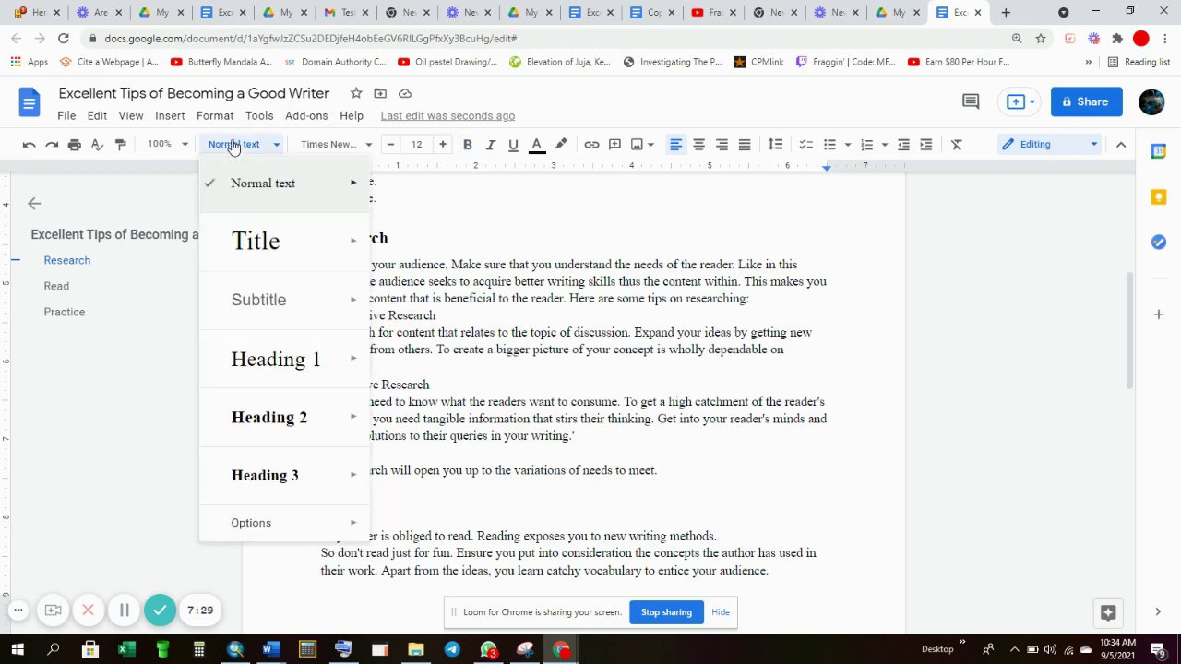
mouse_move(325, 337)
click(272, 475)
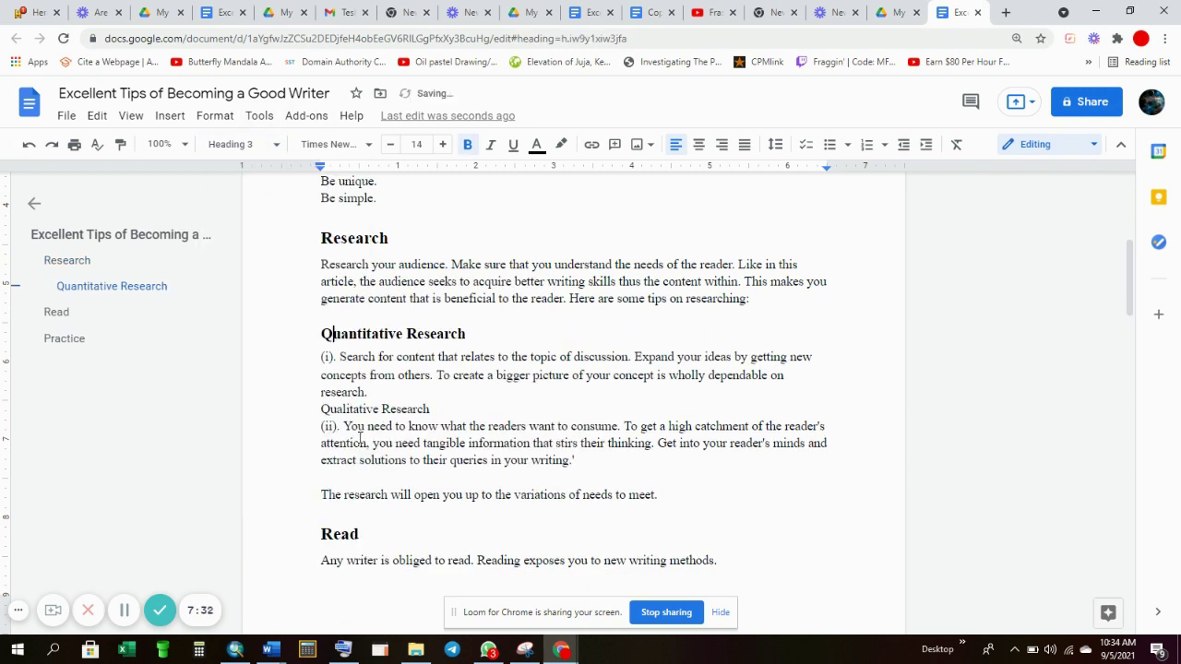
click(375, 412)
click(251, 144)
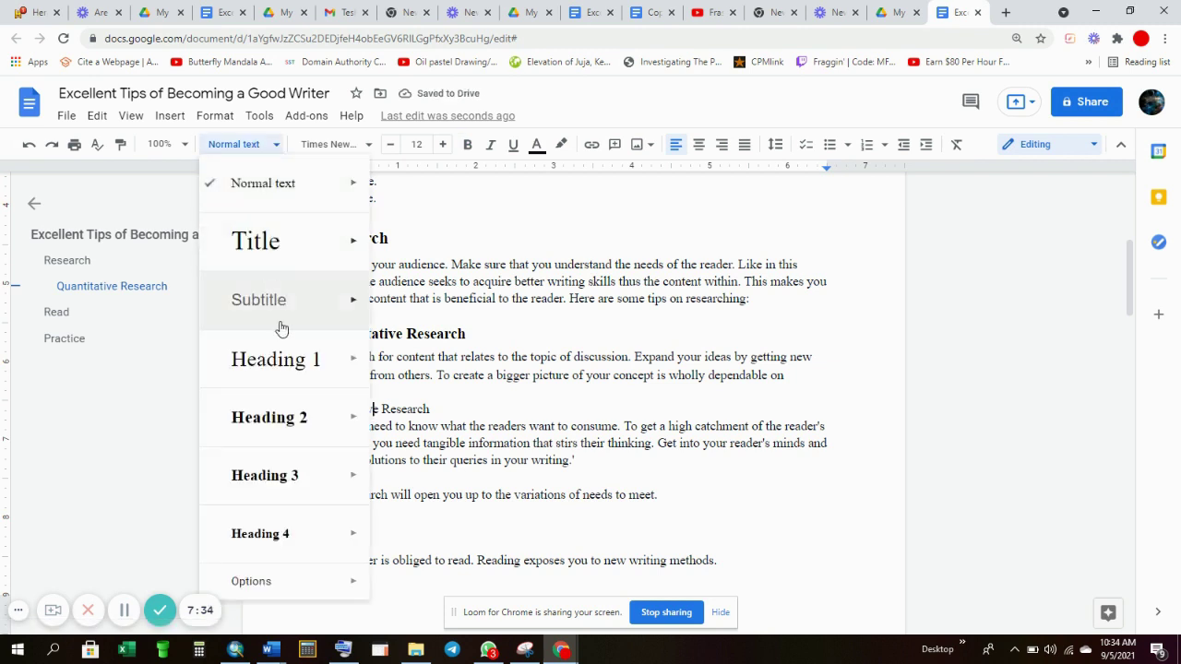
click(277, 475)
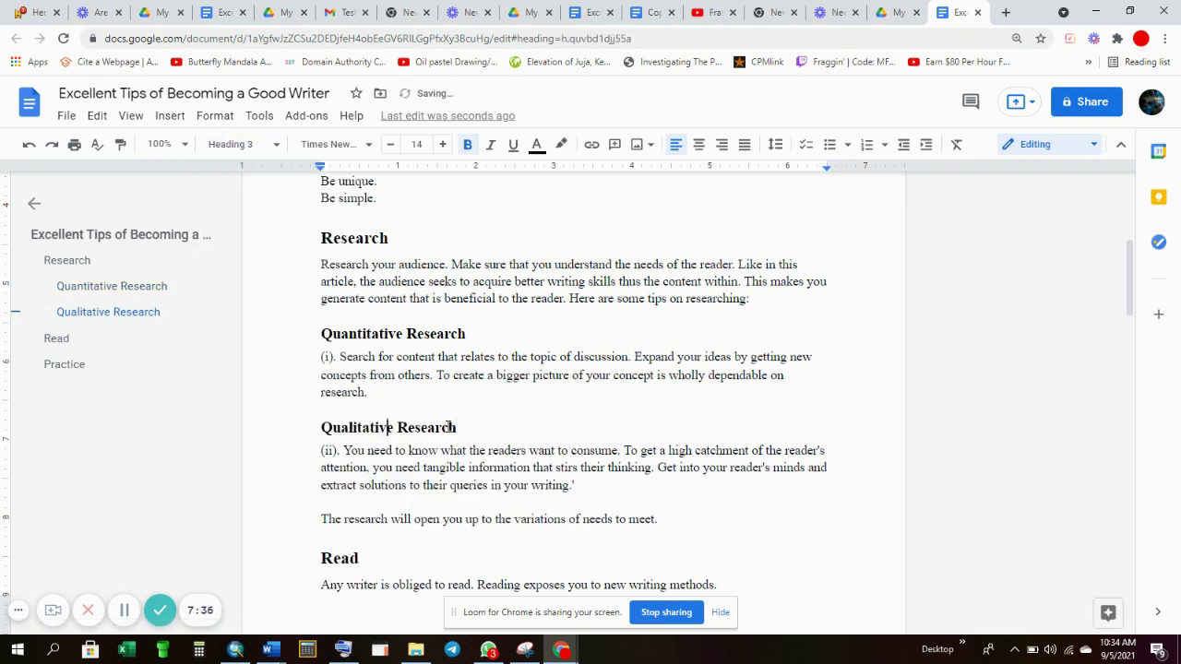
Step: Delete both research subheadings and separate the two remaining tips with blank lines
click(385, 334)
click(366, 238)
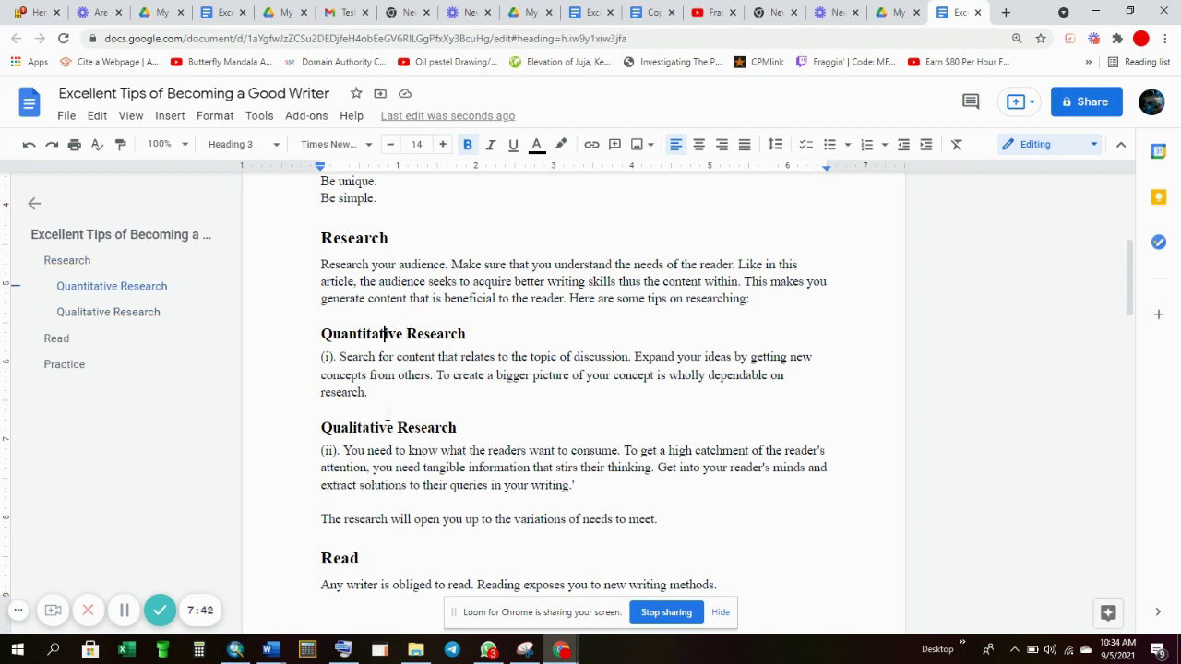
click(482, 336)
drag(482, 336, 294, 335)
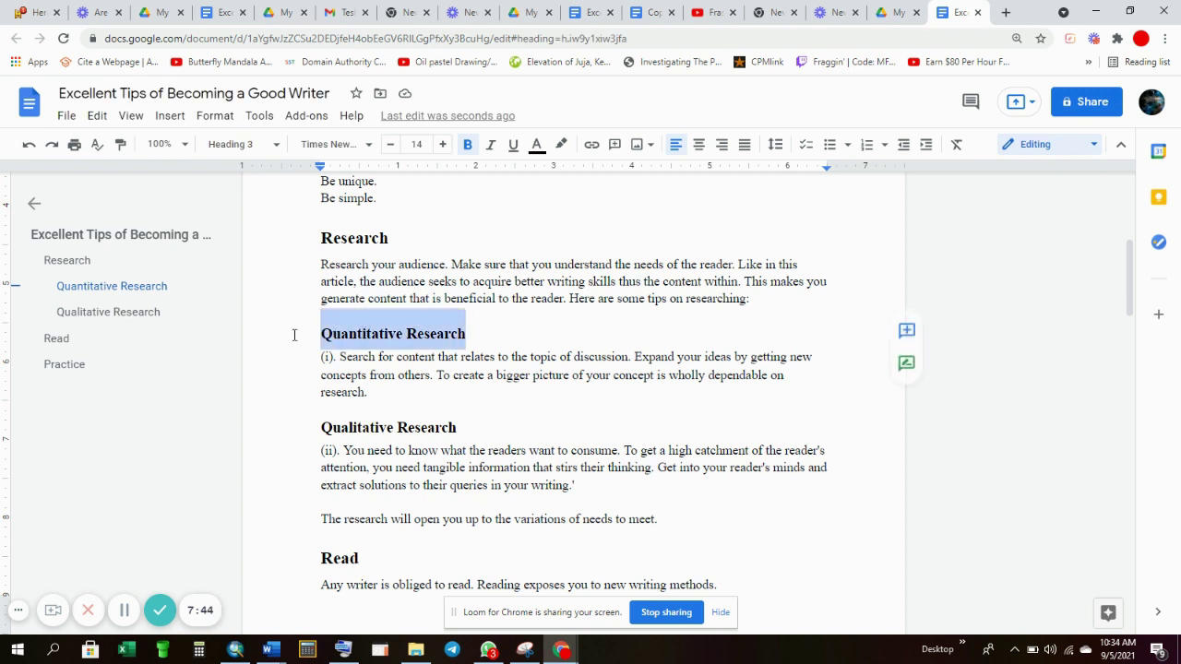
key(BackSpace)
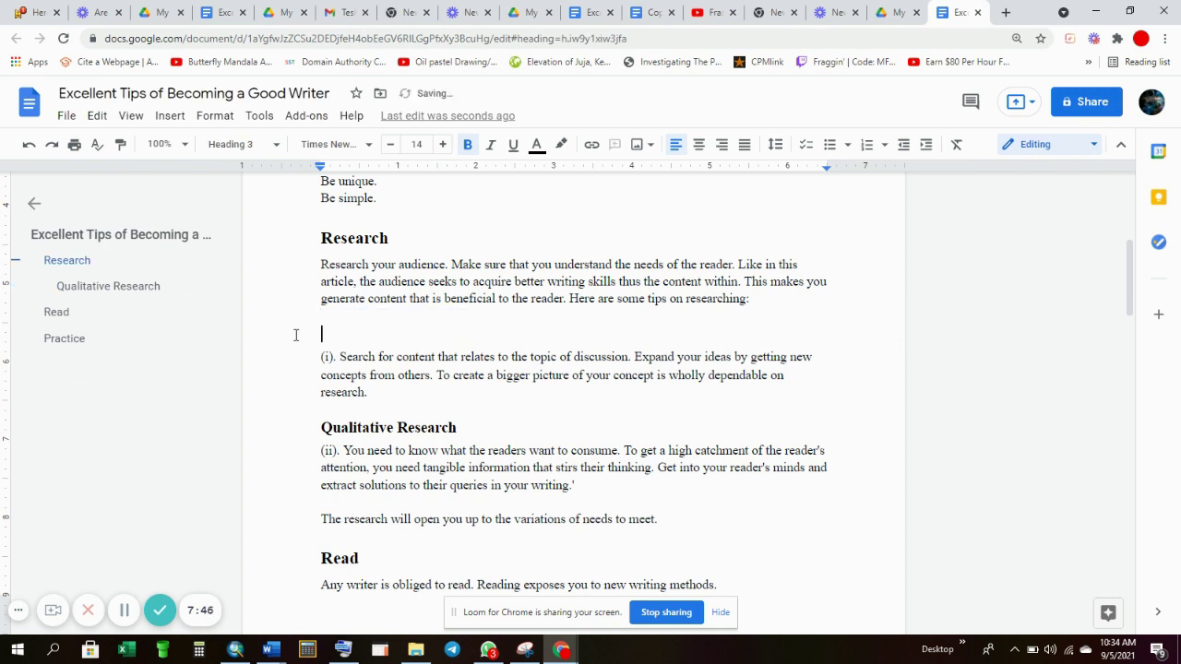
key(BackSpace)
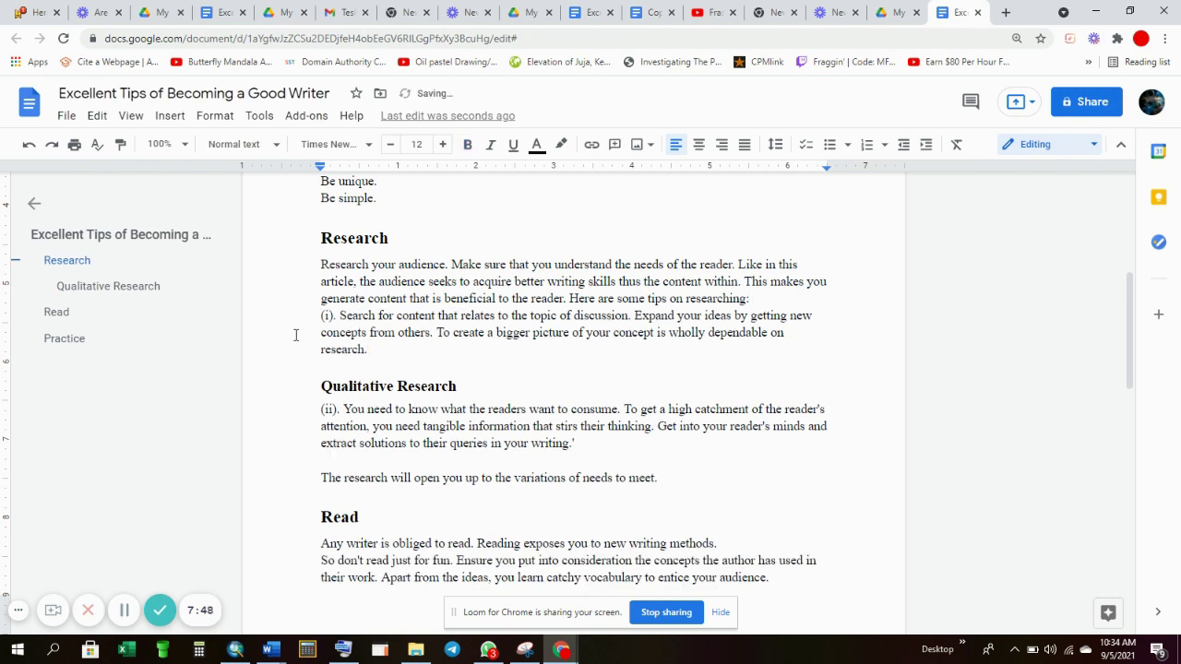
key(Return)
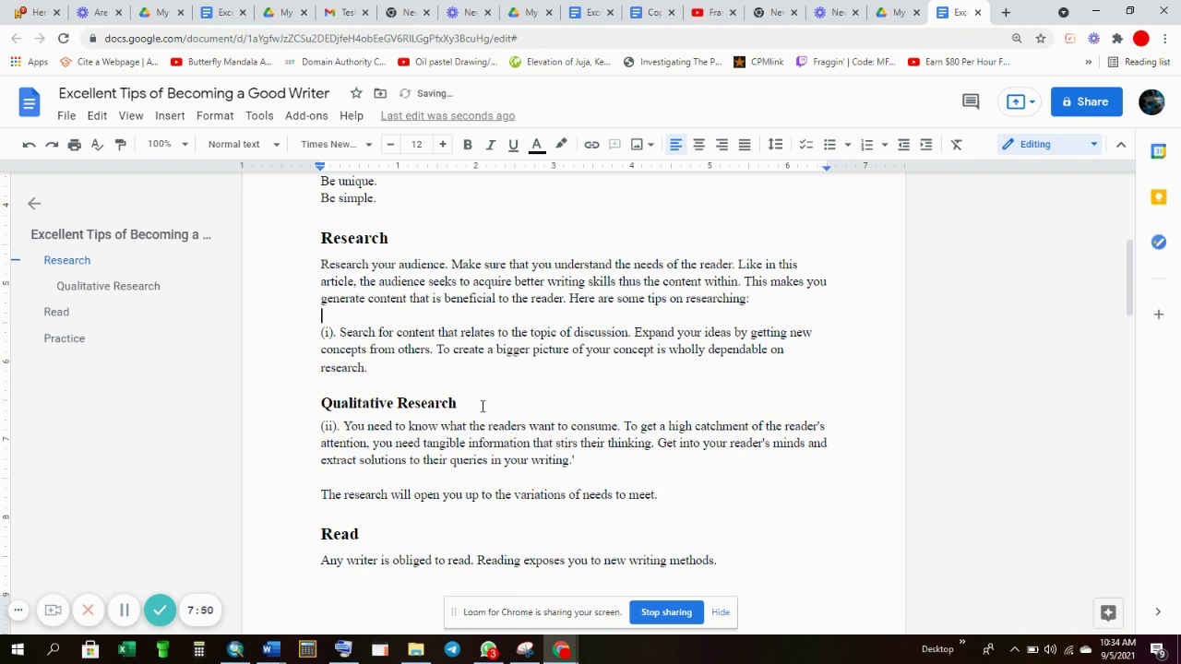
drag(479, 403, 290, 401)
key(BackSpace)
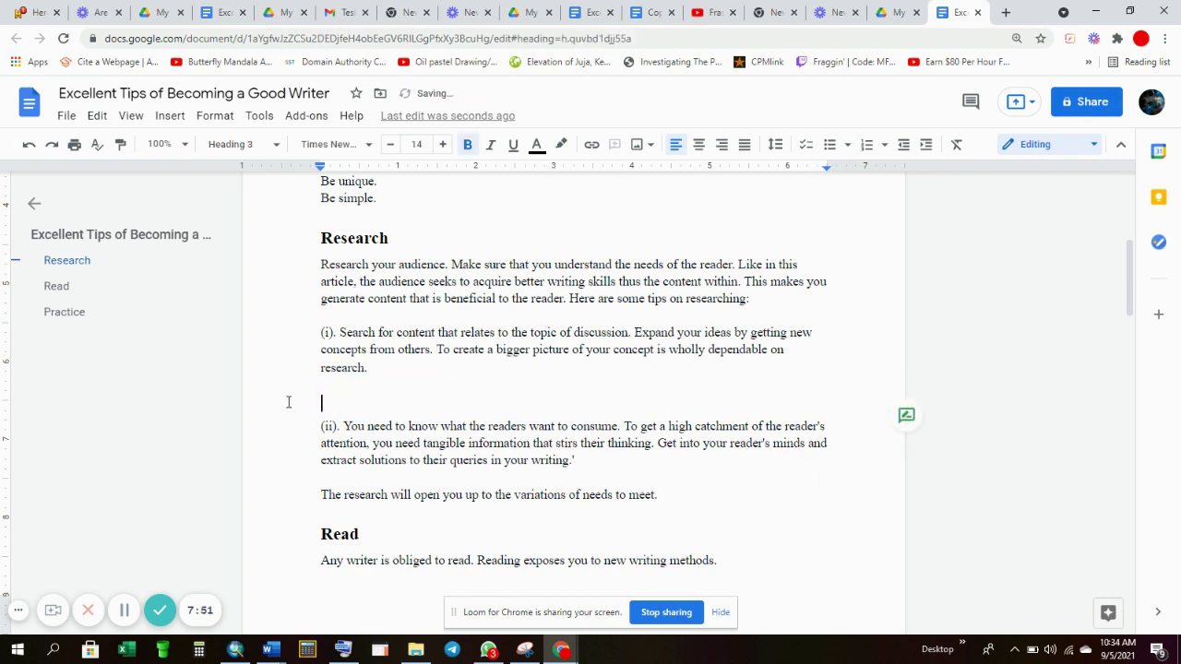
key(BackSpace)
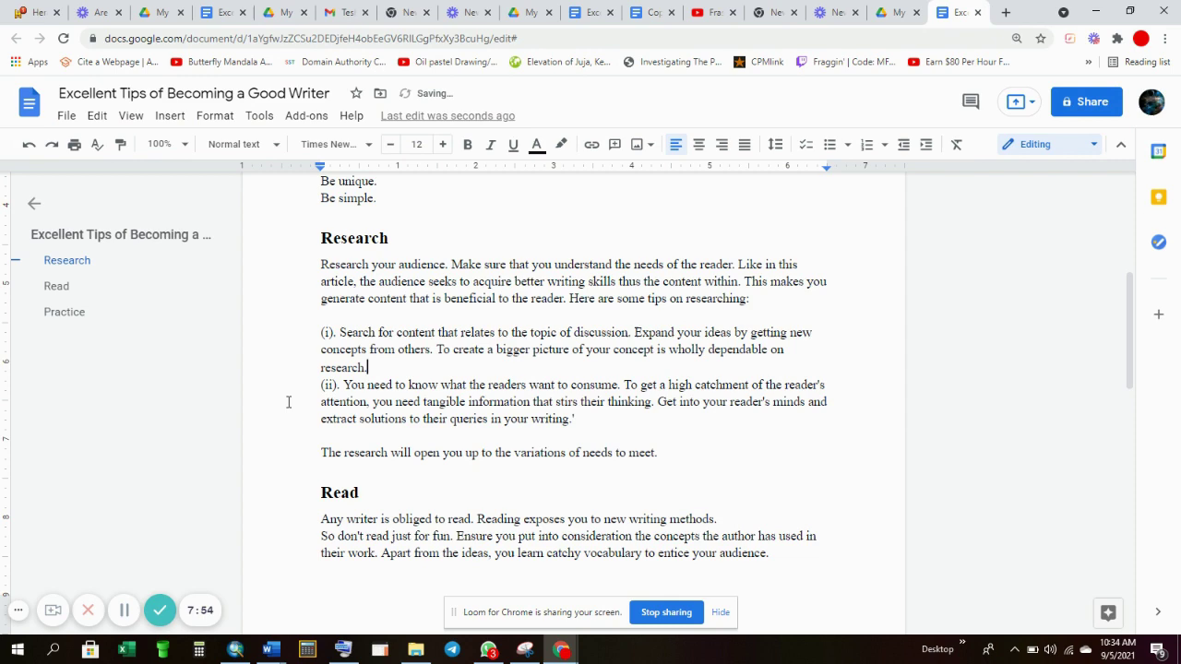
key(Return)
scroll(479, 370, down, 8)
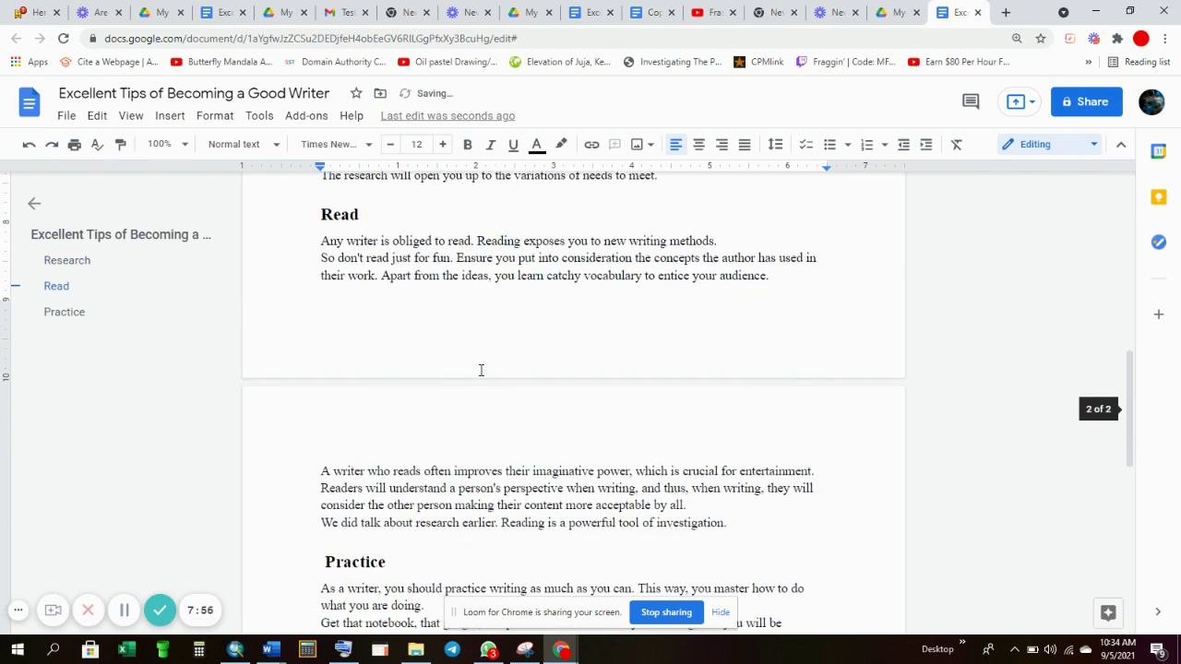
Step: Remove the empty line above Use External Tools of Writing and make it Heading 2
scroll(483, 369, up, 1)
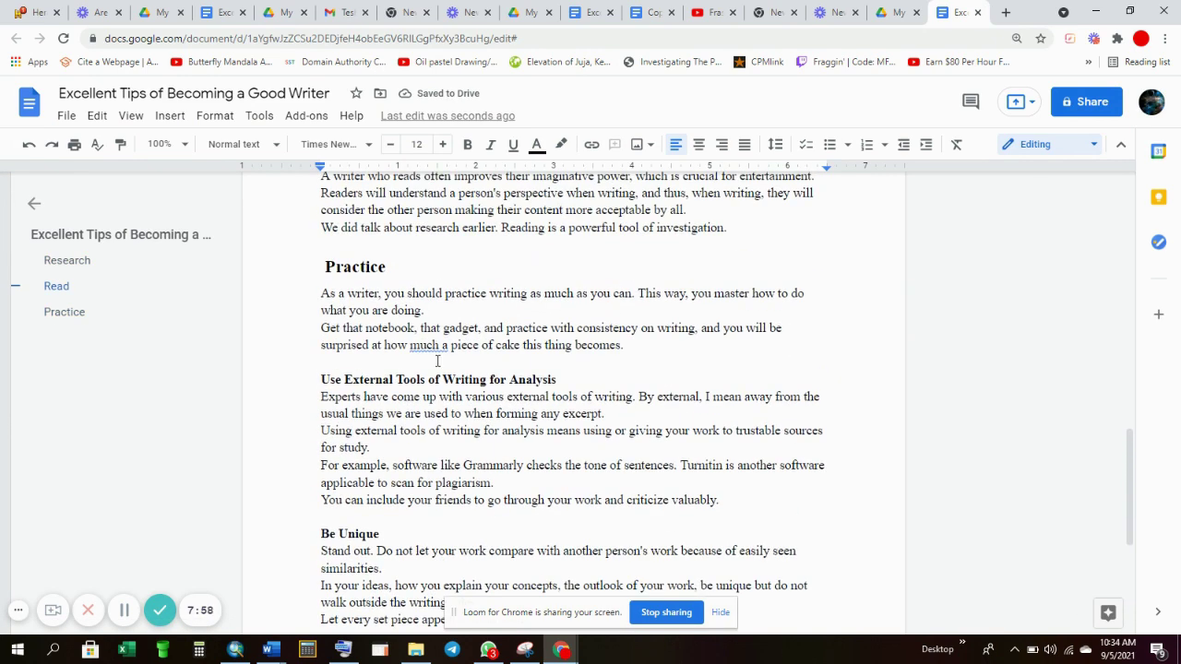
click(343, 379)
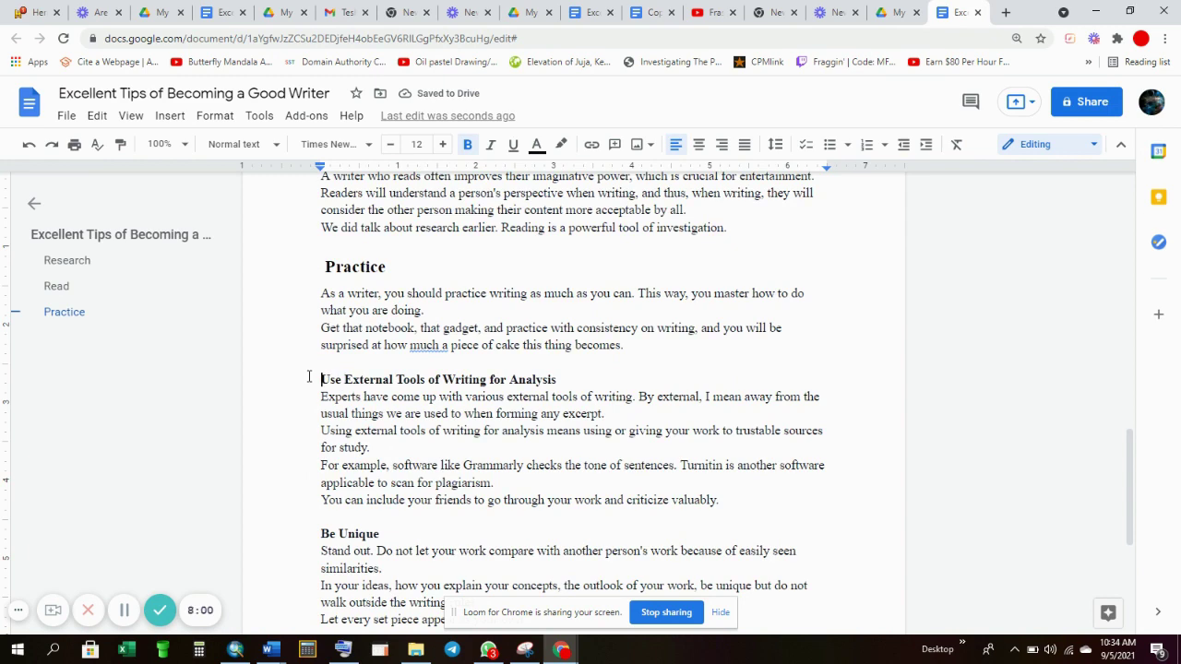
key(BackSpace)
click(233, 145)
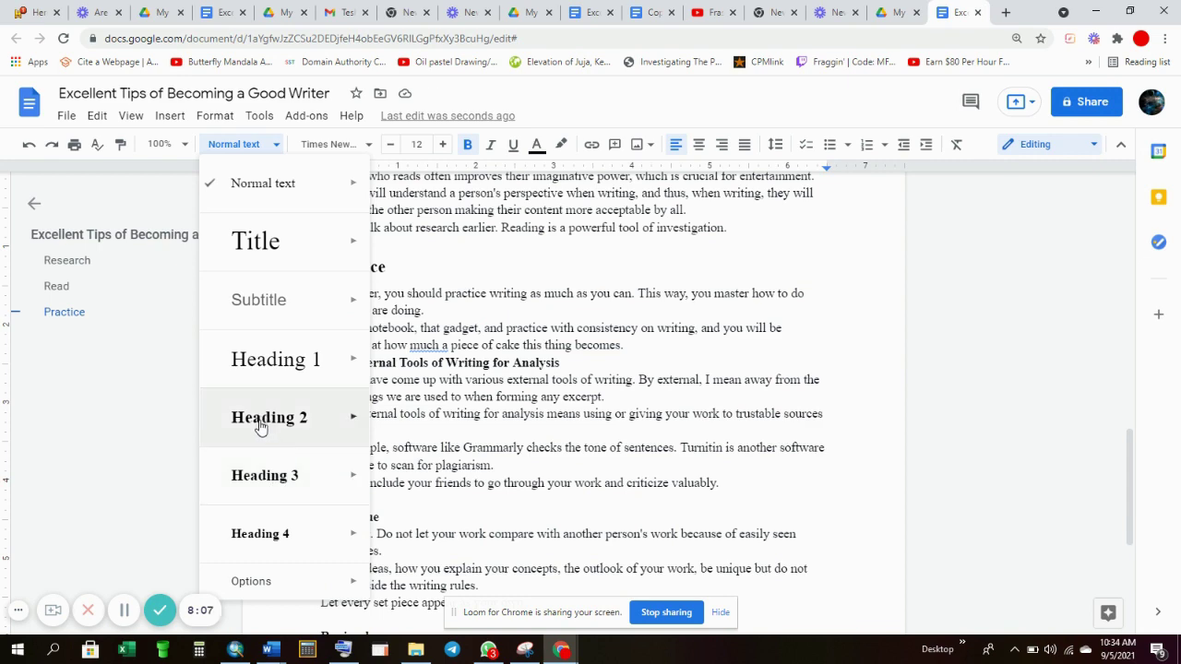
click(278, 422)
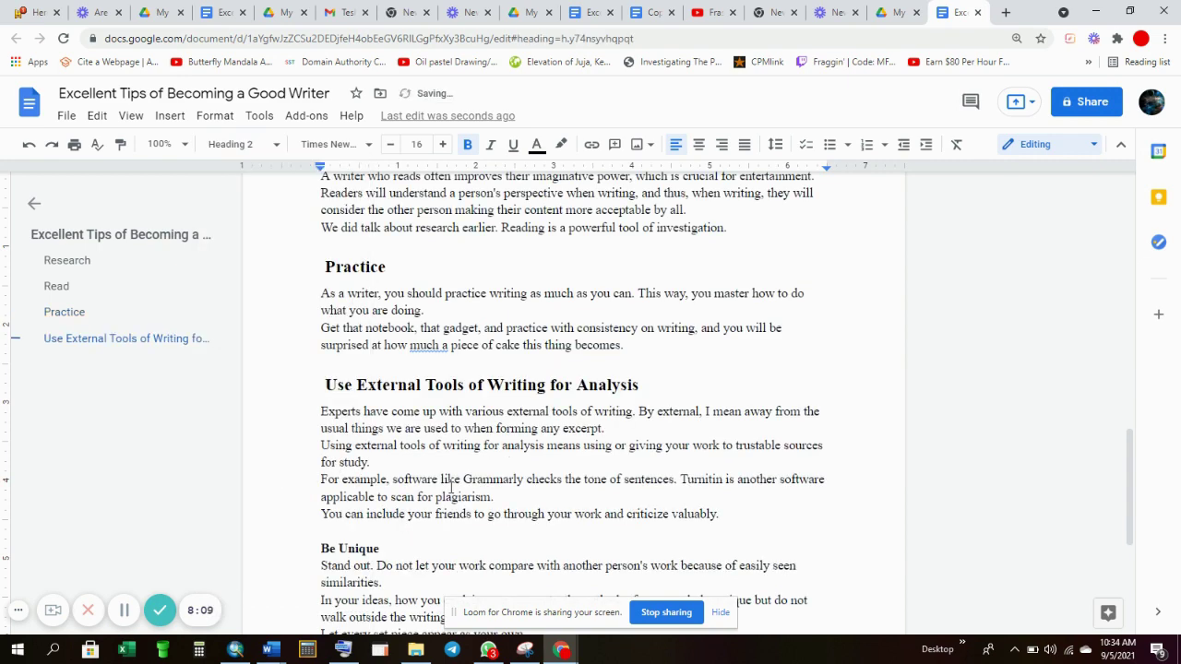
Step: Add blank lines after the for study., excerpt., plagiarism., similarities. and writing rules. paragraphs
scroll(396, 328, down, 1)
click(394, 320)
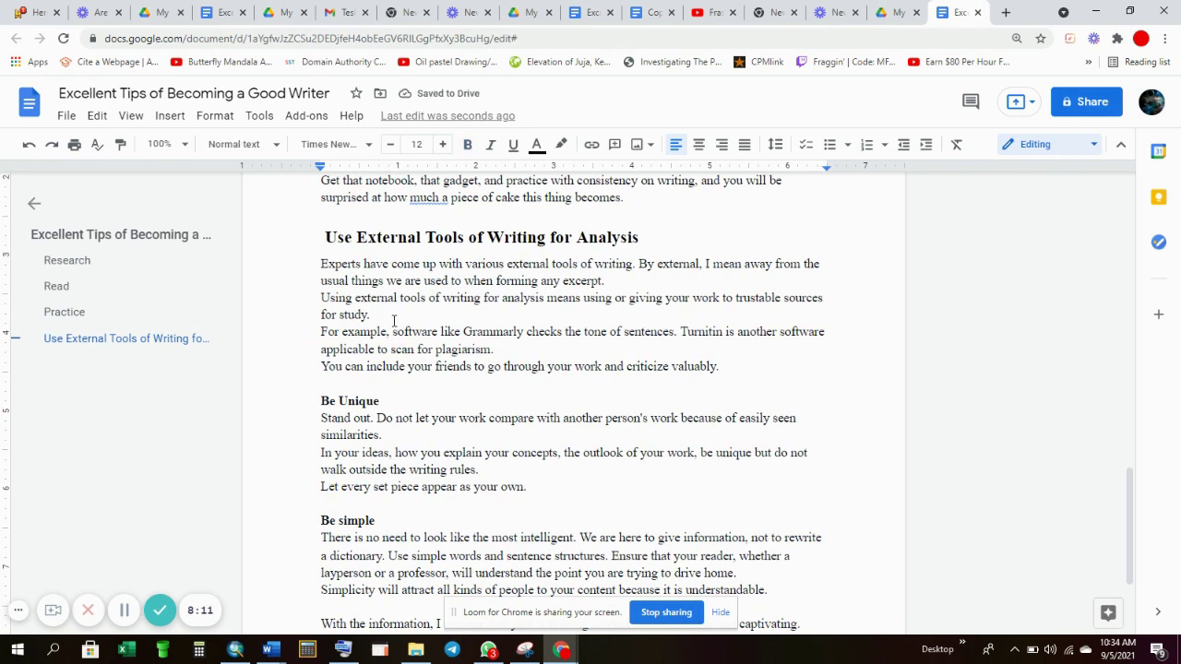
key(Return)
click(609, 279)
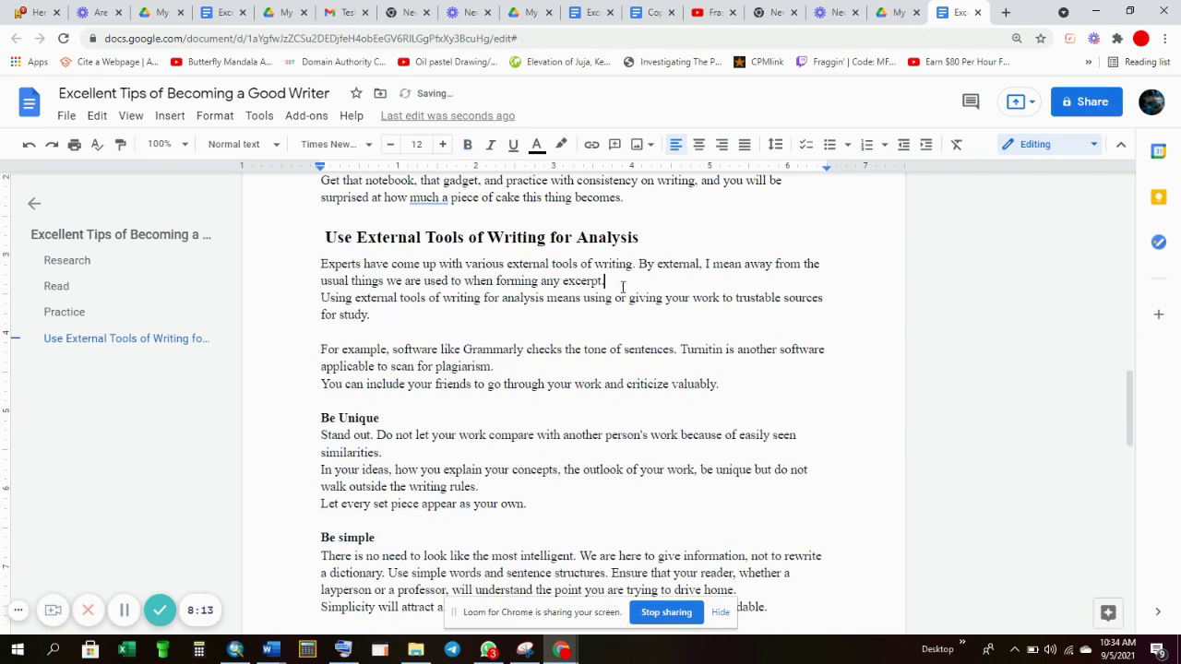
key(Return)
click(510, 372)
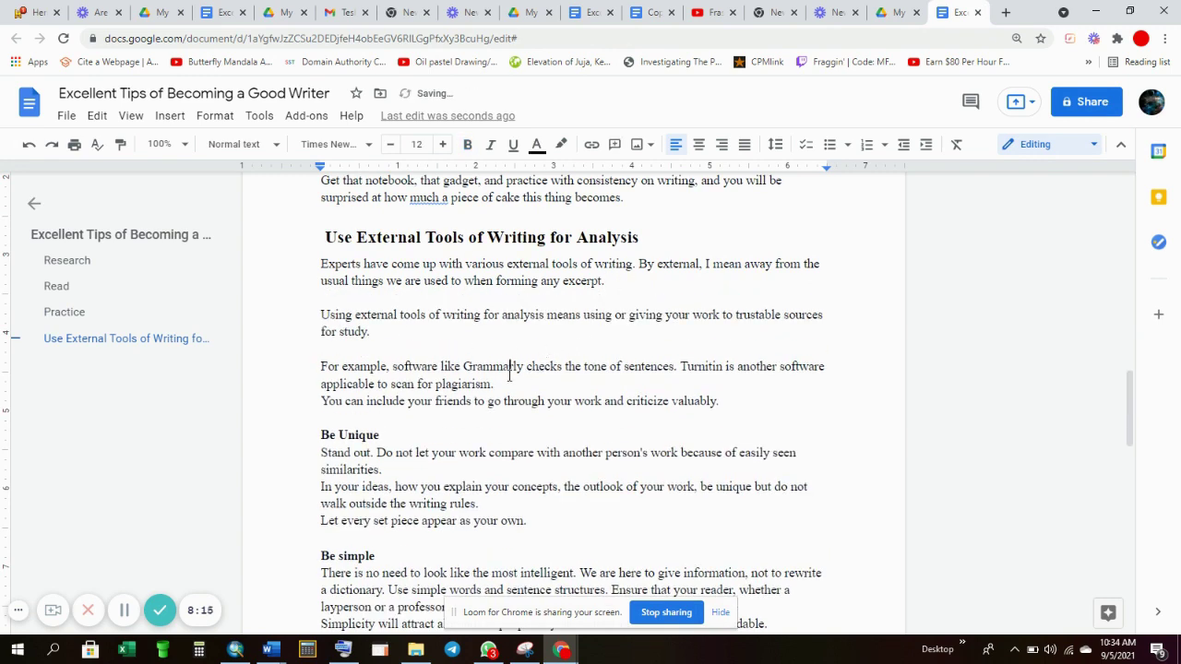
key(Return)
scroll(504, 381, down, 3)
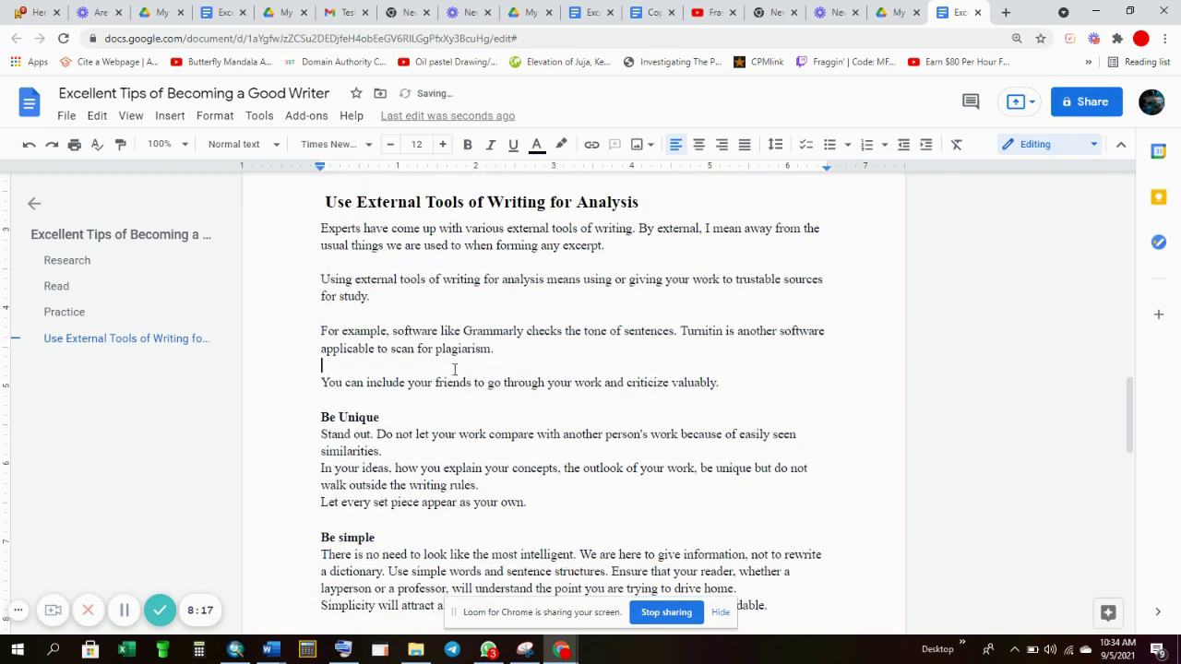
scroll(443, 350, up, 1)
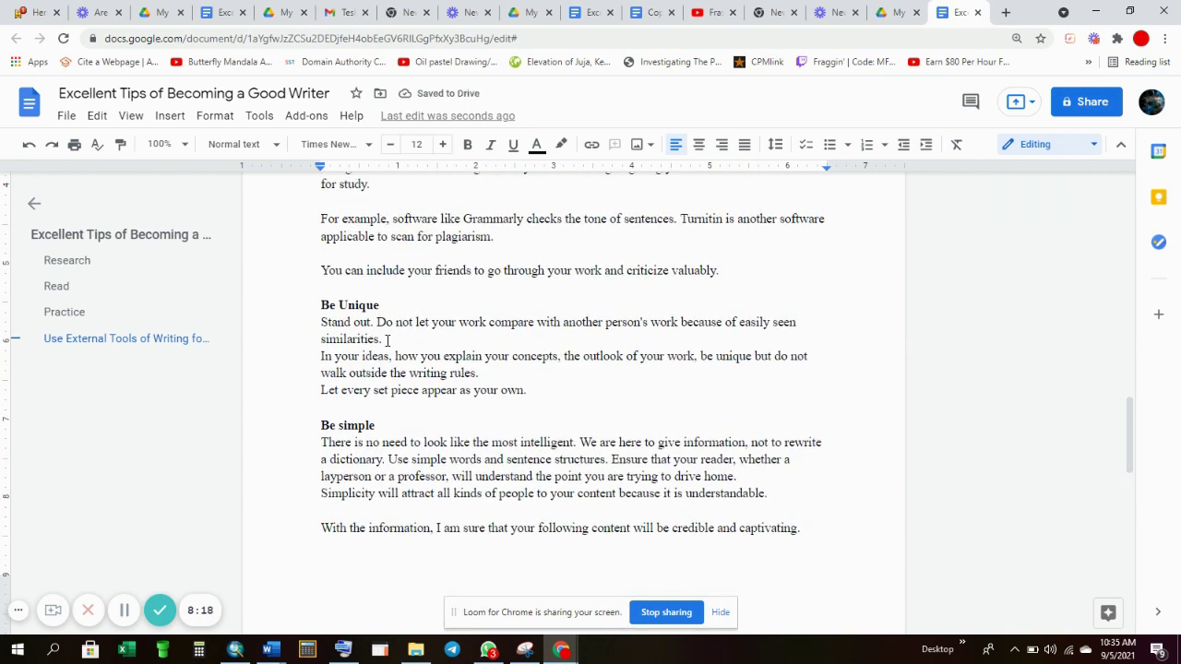
click(386, 339)
key(Return)
click(499, 373)
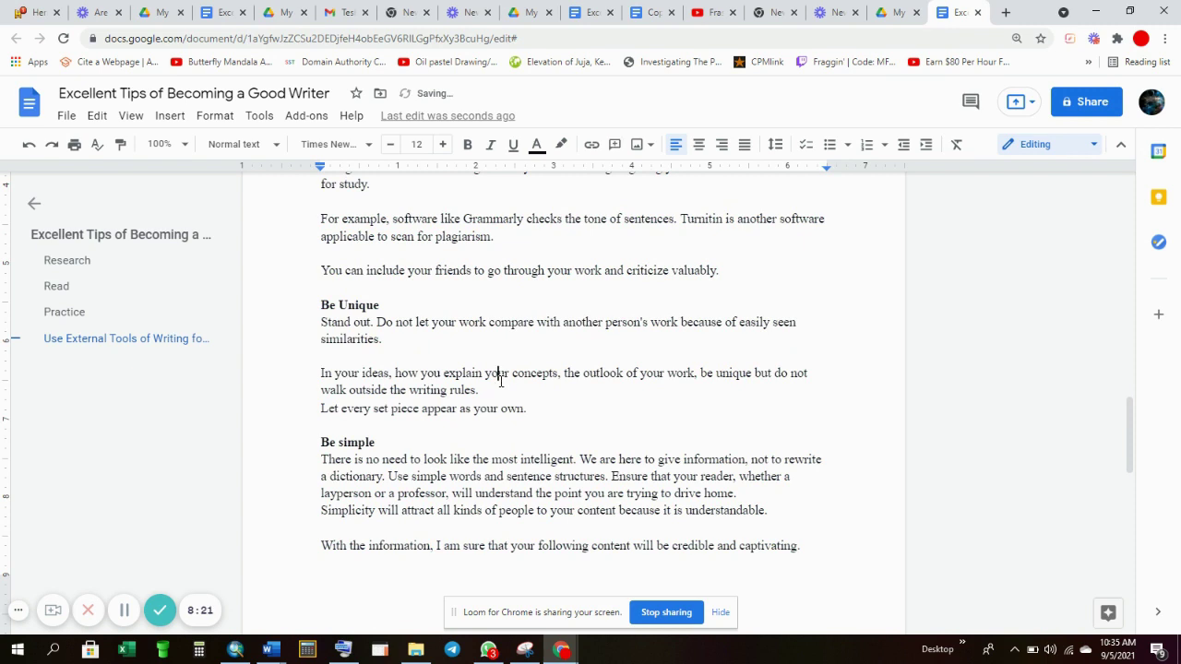
key(Return)
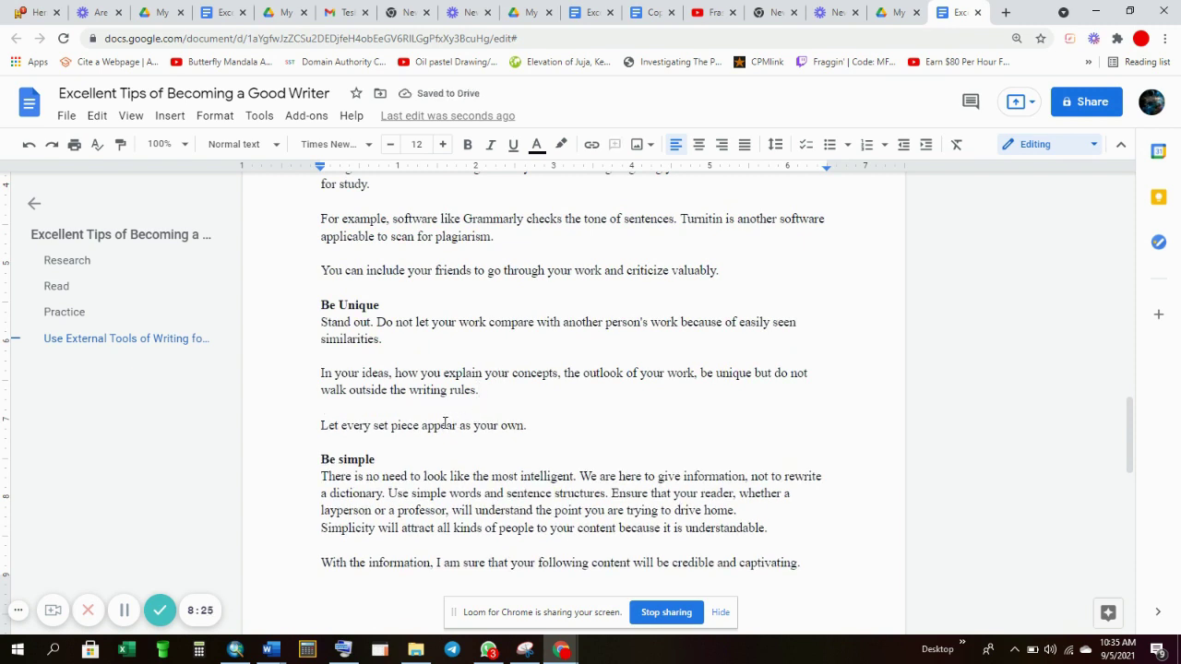
Step: Remove the empty line and leading space before Be simple, and make it Heading 2
scroll(372, 459, down, 2)
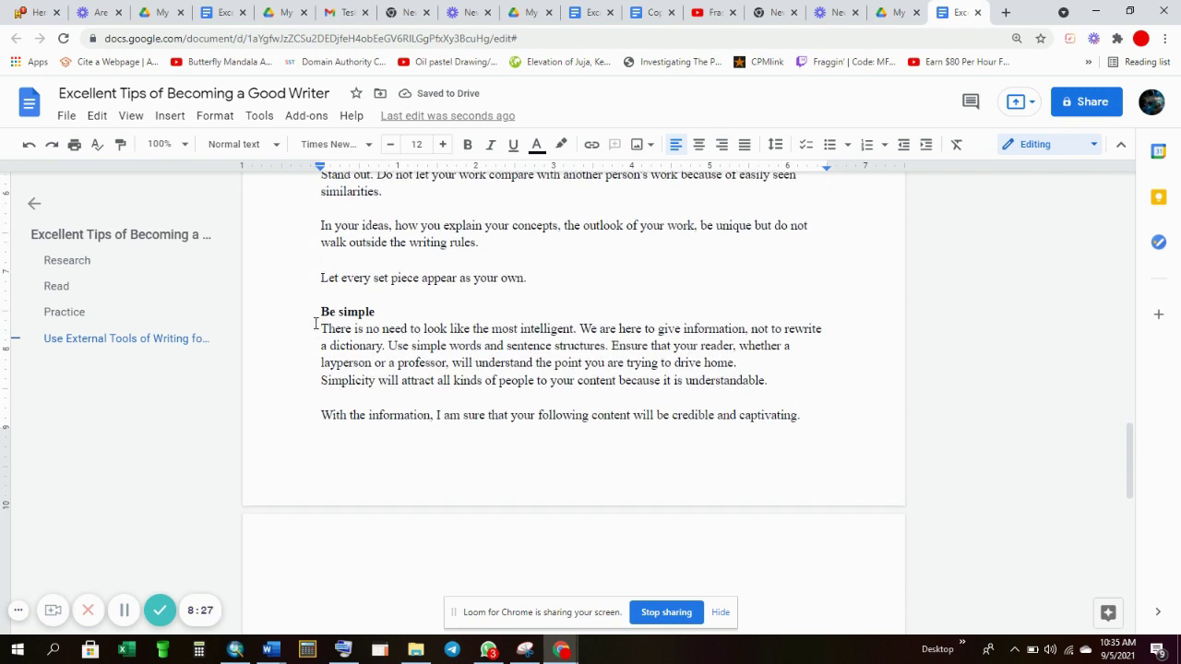
click(319, 311)
key(BackSpace)
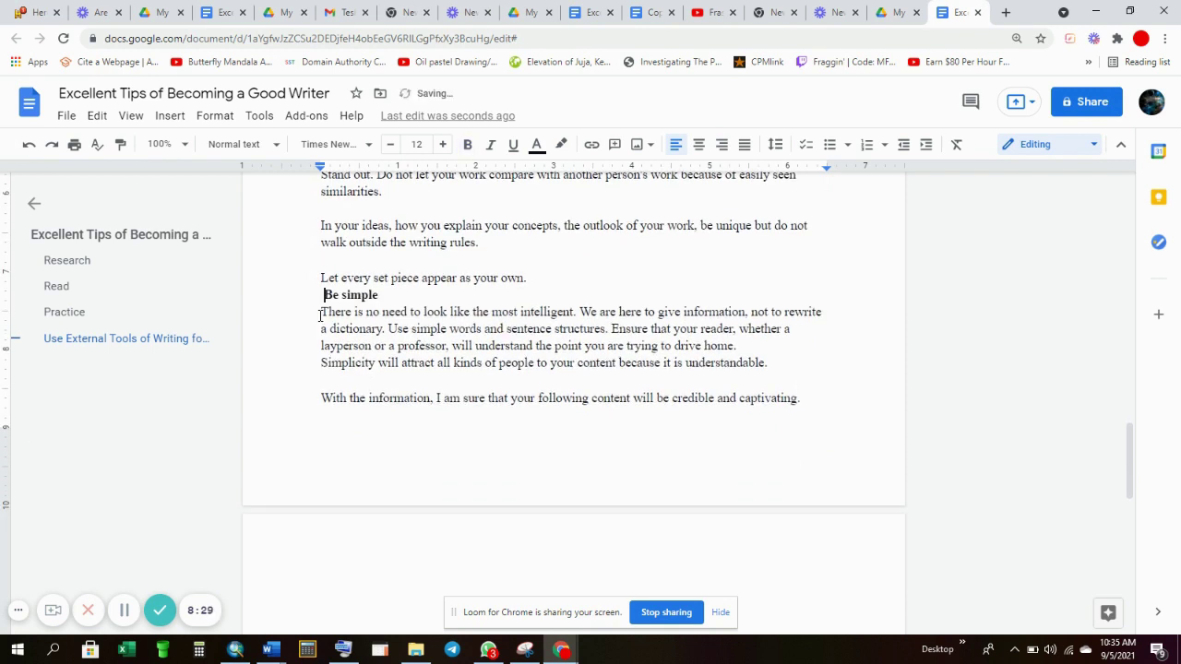
key(Delete)
click(238, 144)
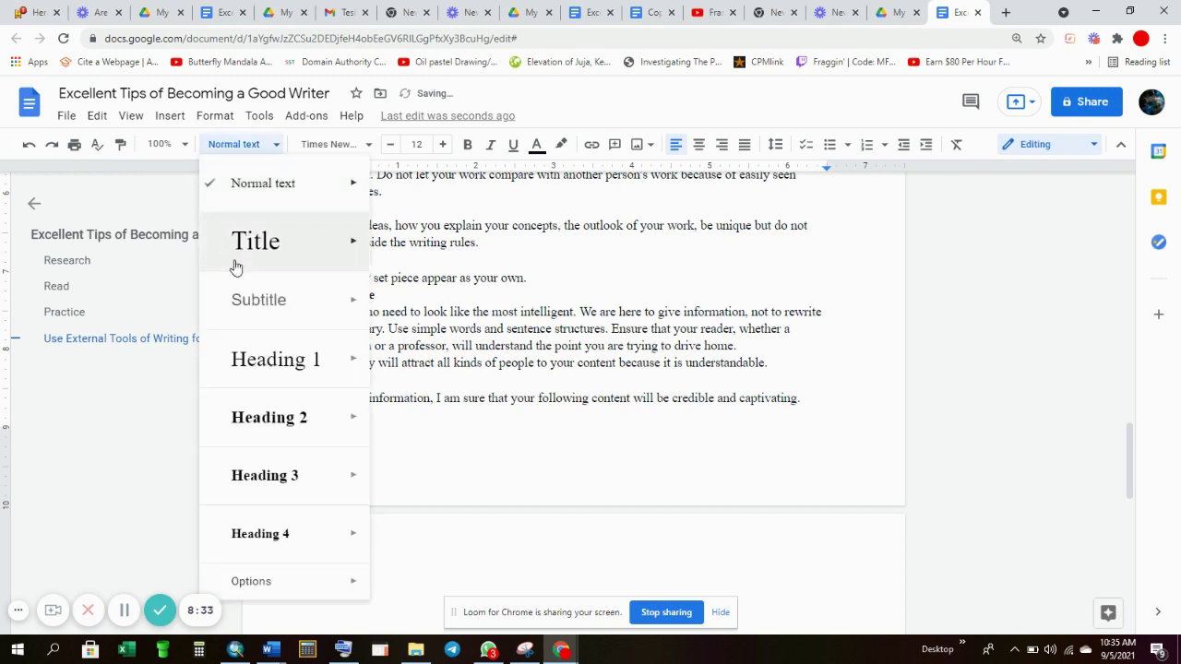
click(279, 420)
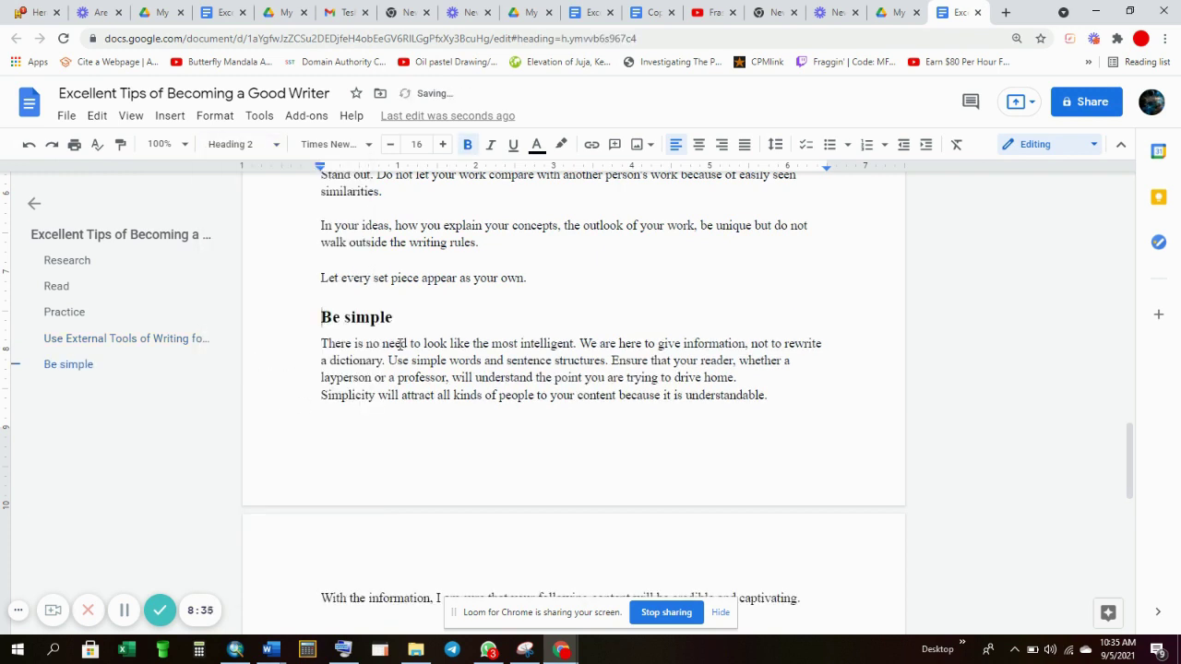
scroll(427, 322, down, 3)
scroll(427, 322, up, 3)
scroll(618, 364, down, 3)
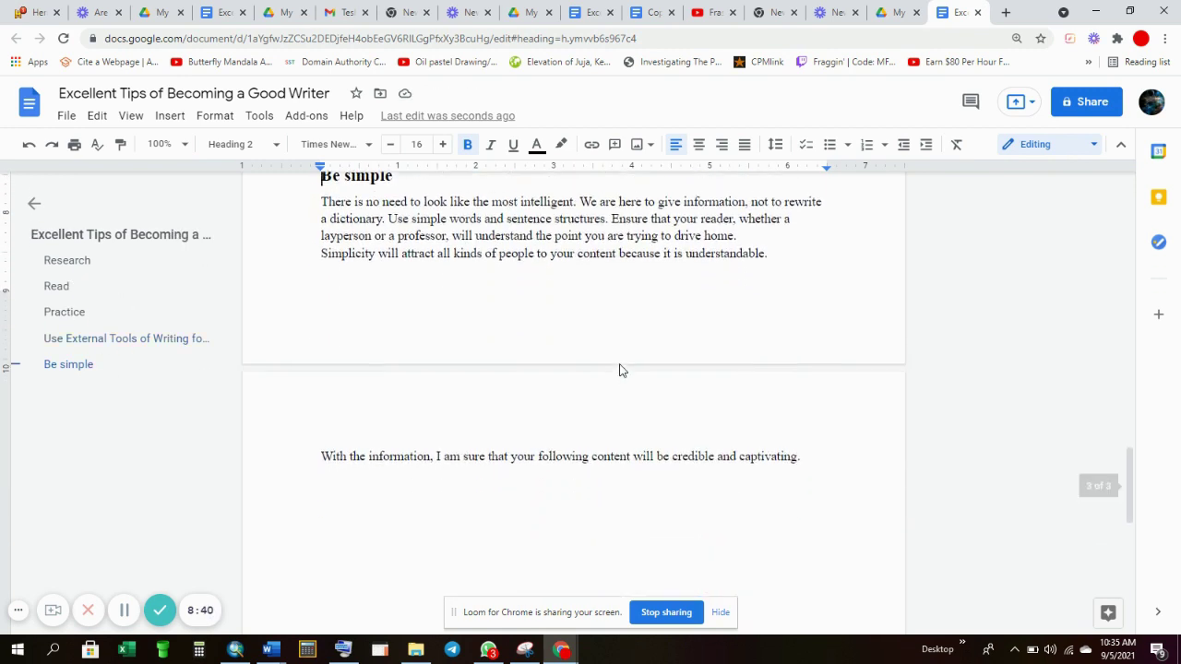
Step: Add a new line after 'understandable.' reading Conclusion, correcting its spelling from the suggestions
click(785, 249)
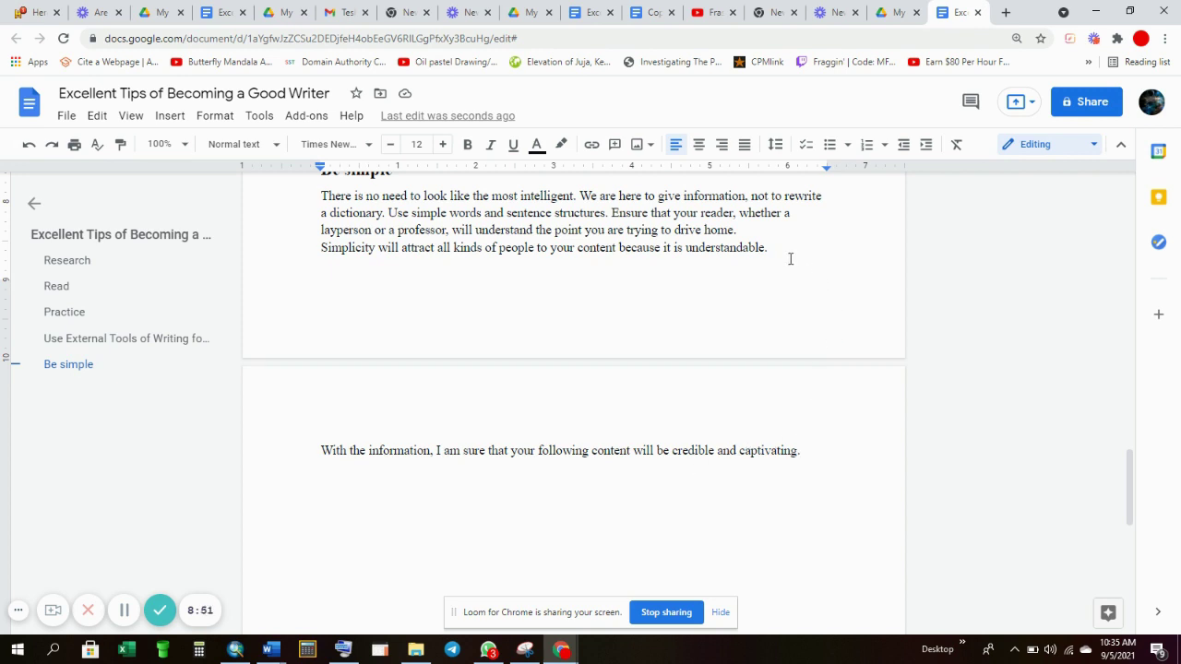
key(Return)
key(Return)
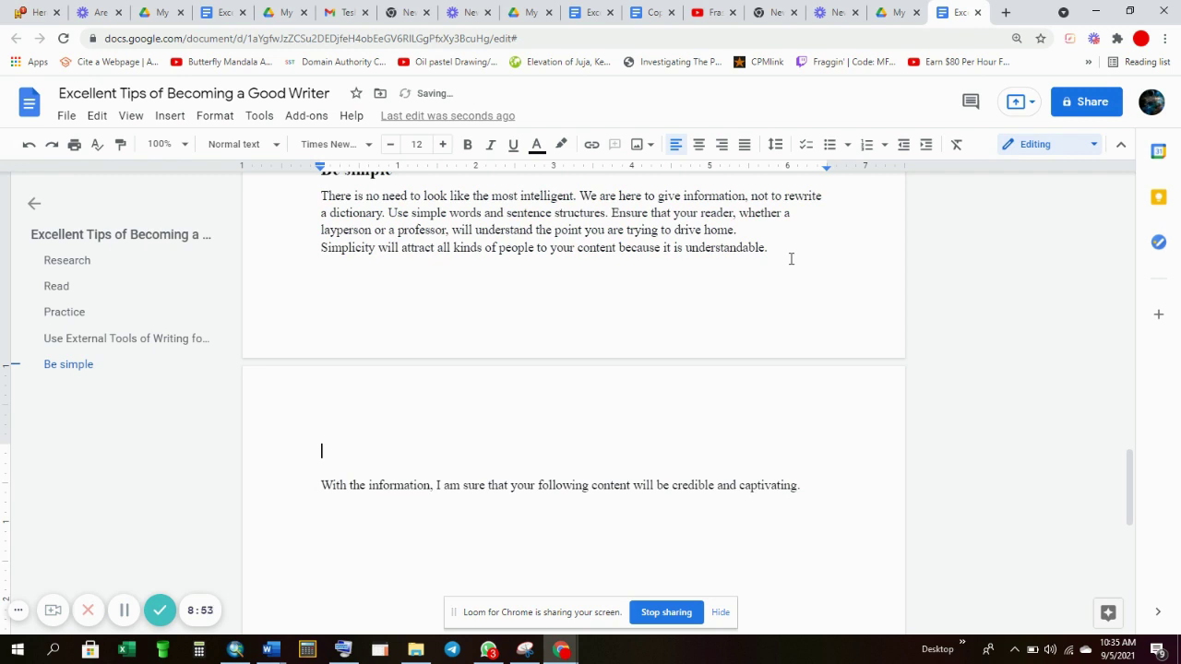
text(Cobne)
text(lusuion)
click(321, 481)
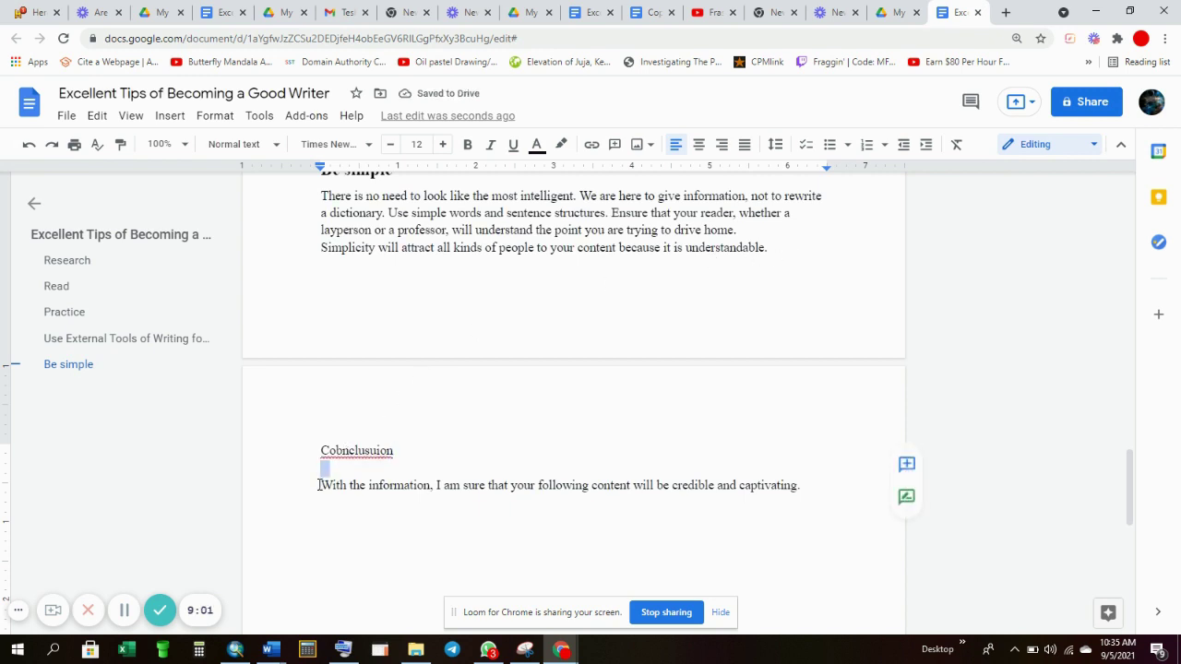
click(339, 451)
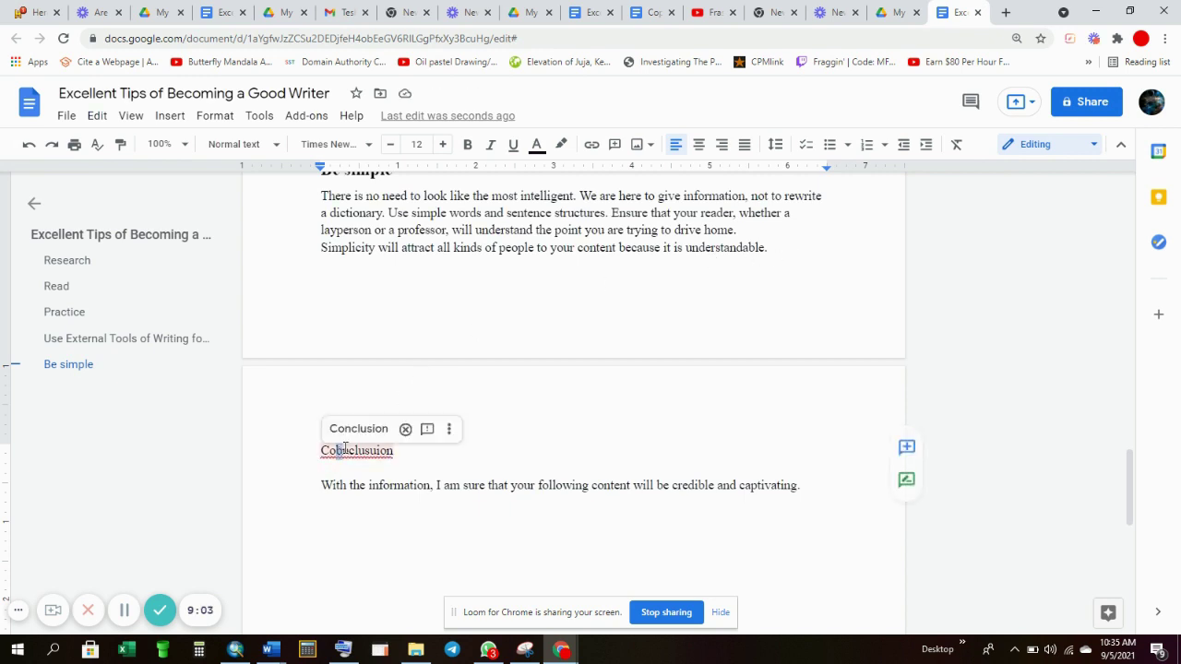
click(357, 427)
Step: Remove the blank line and leading spaces before the closing paragraph, and make Conclusion Heading 2
click(318, 485)
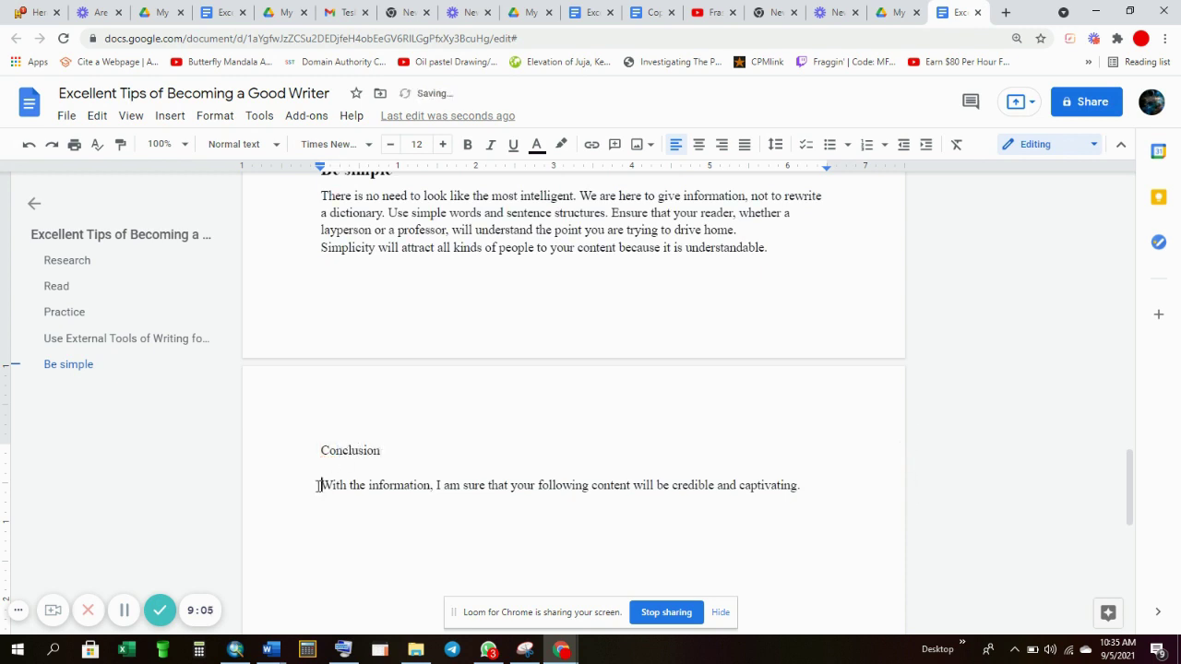
key(BackSpace)
key(Delete)
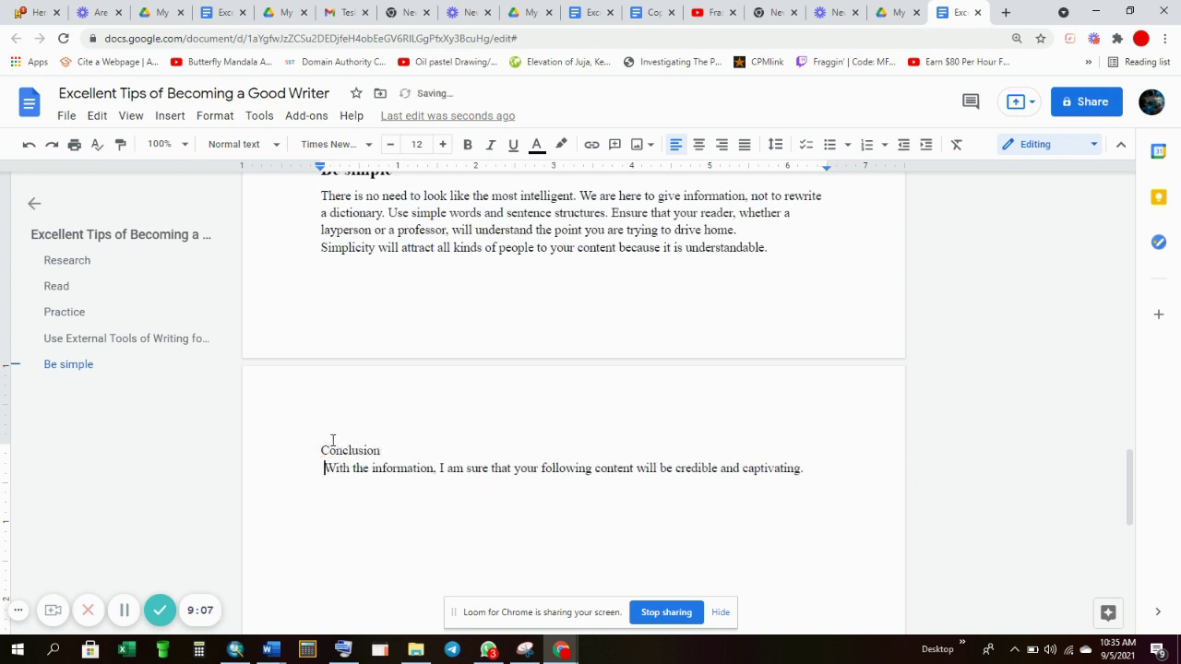
key(Delete)
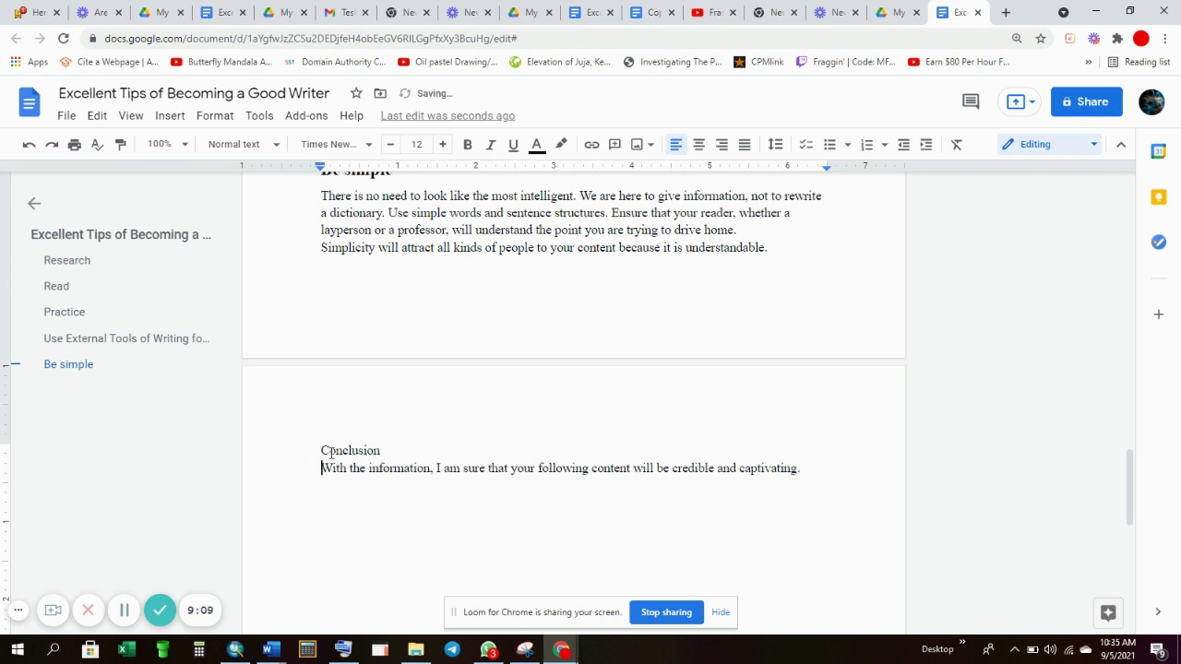
click(230, 146)
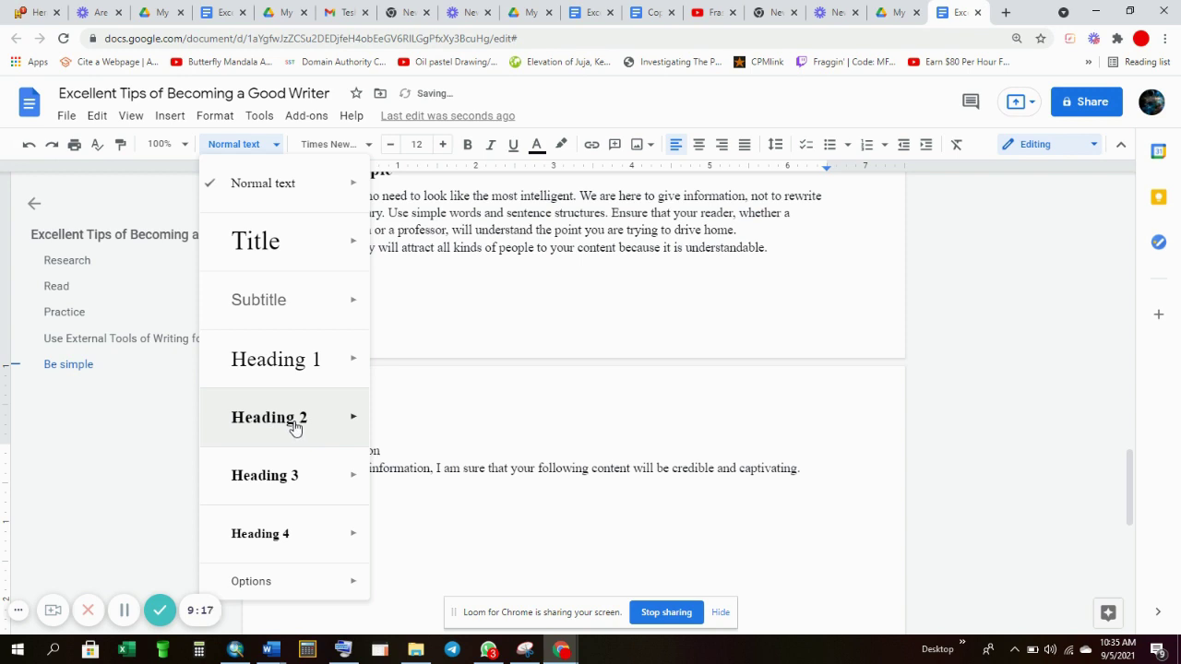
mouse_move(291, 434)
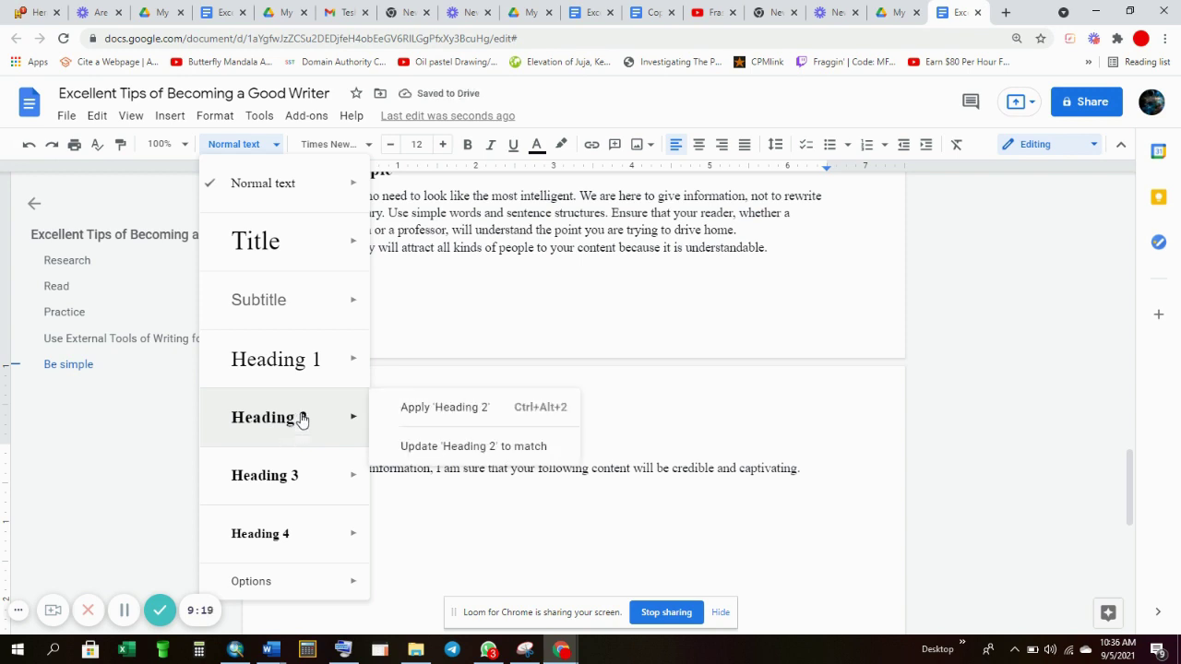
click(301, 417)
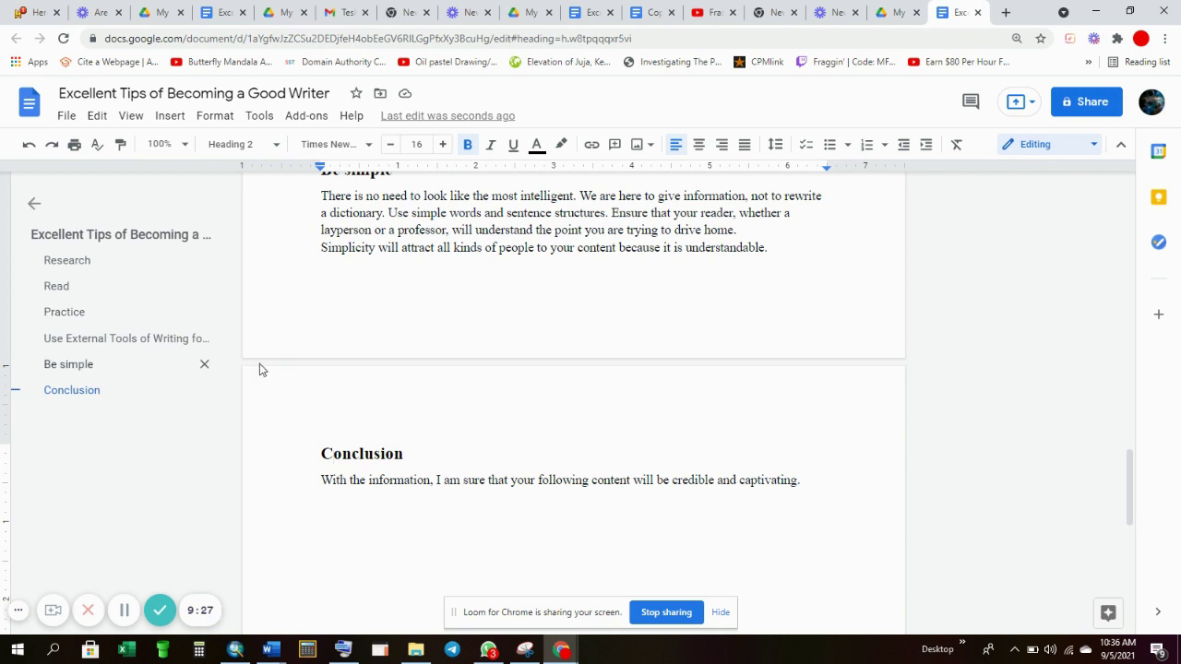
Step: Remove the empty line above Be Unique and style it as Heading 2
scroll(383, 441, up, 2)
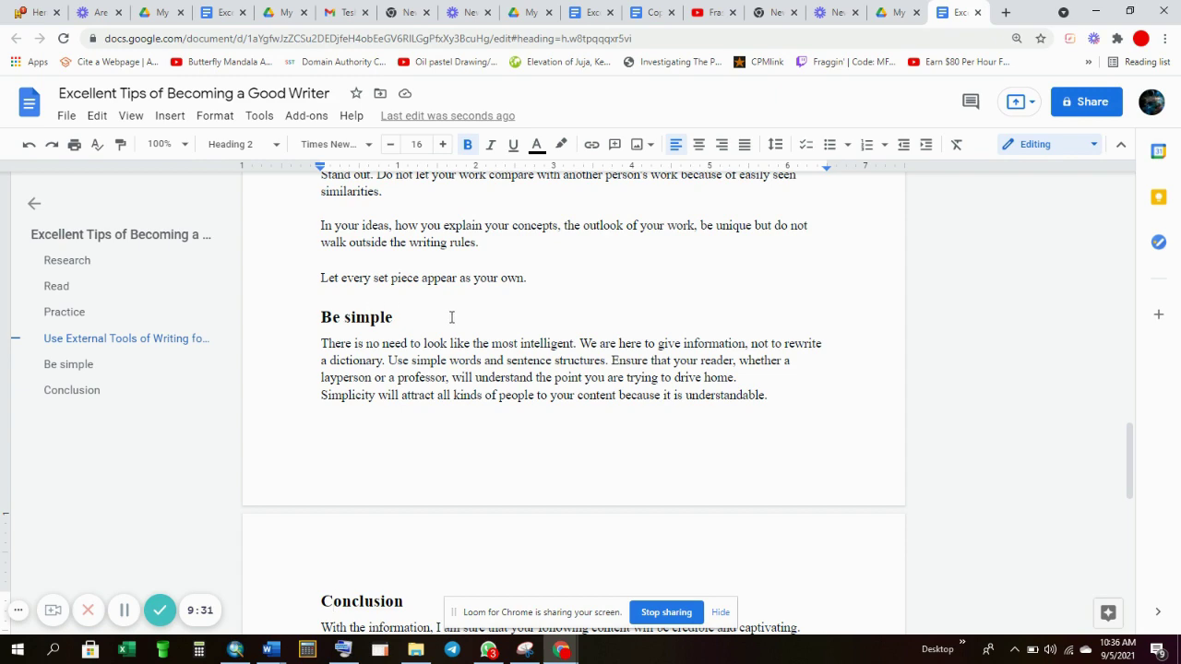
scroll(452, 316, up, 3)
click(354, 446)
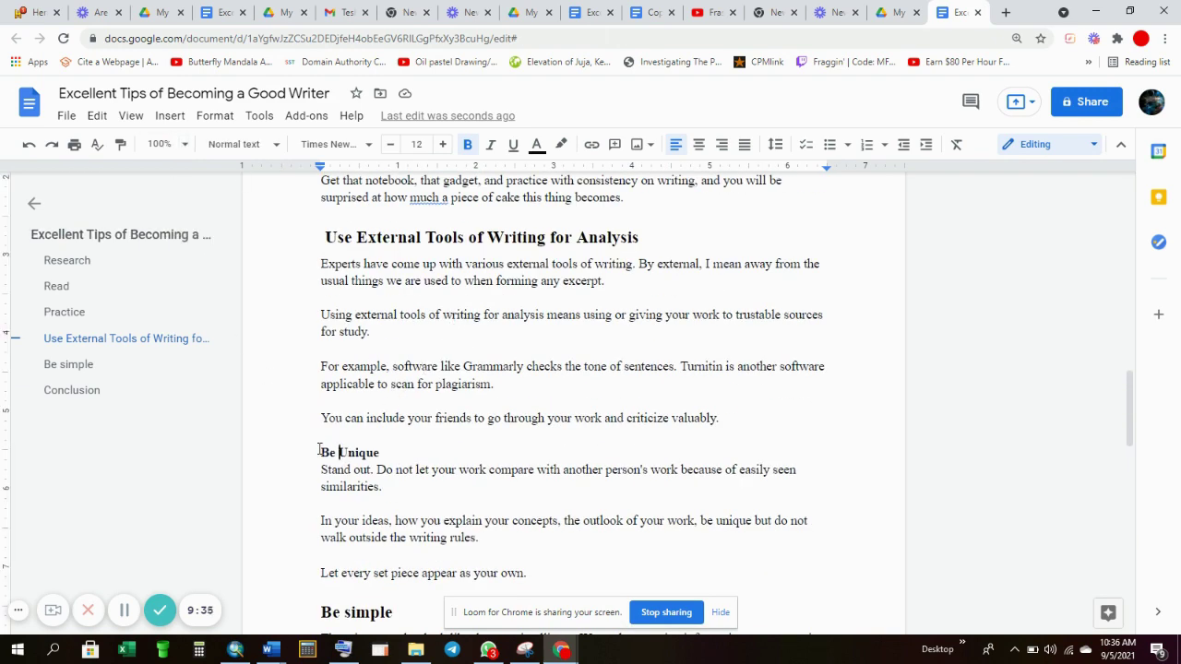
click(322, 451)
key(BackSpace)
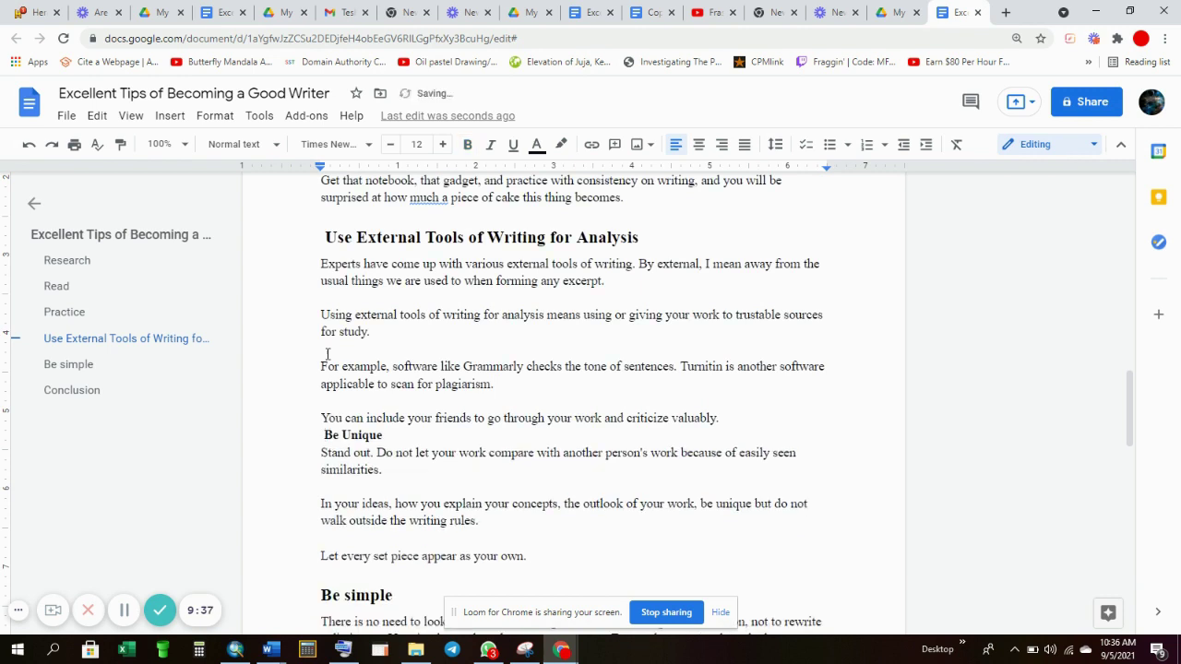
click(240, 145)
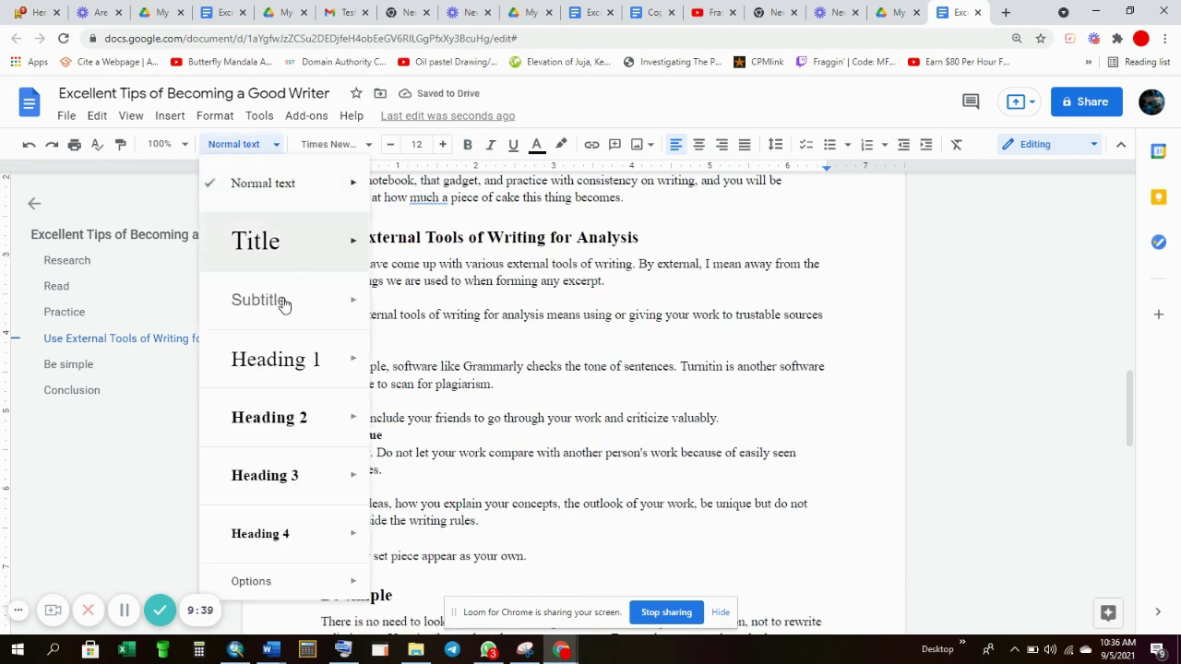
mouse_move(293, 419)
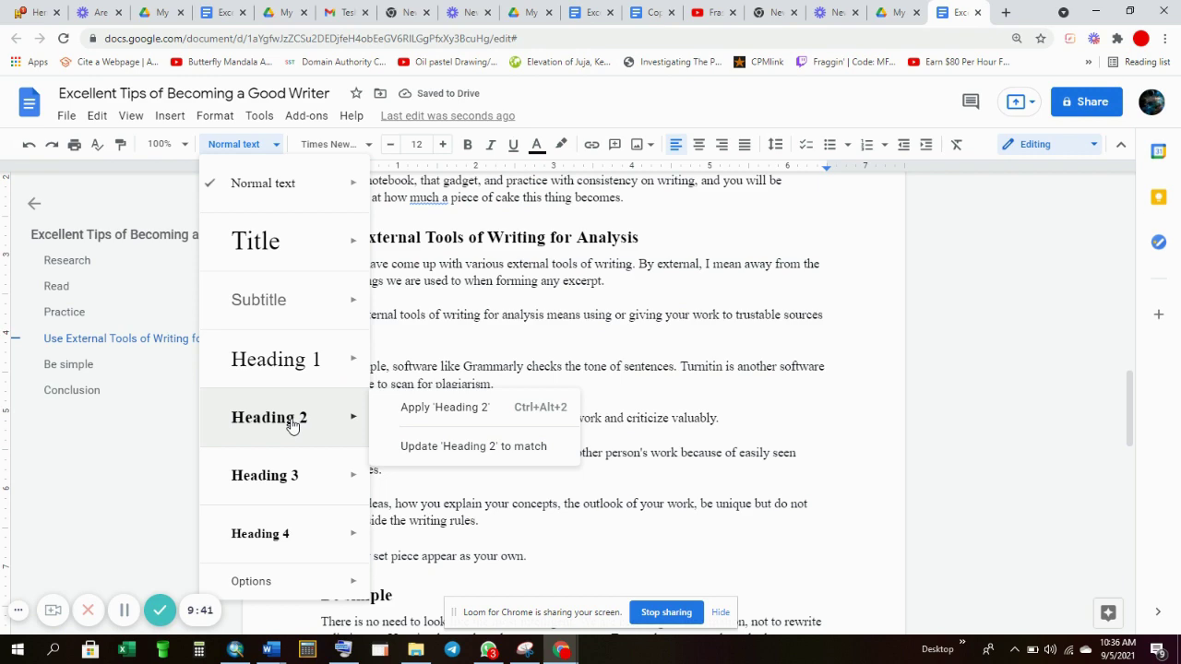
click(293, 419)
scroll(486, 467, down, 5)
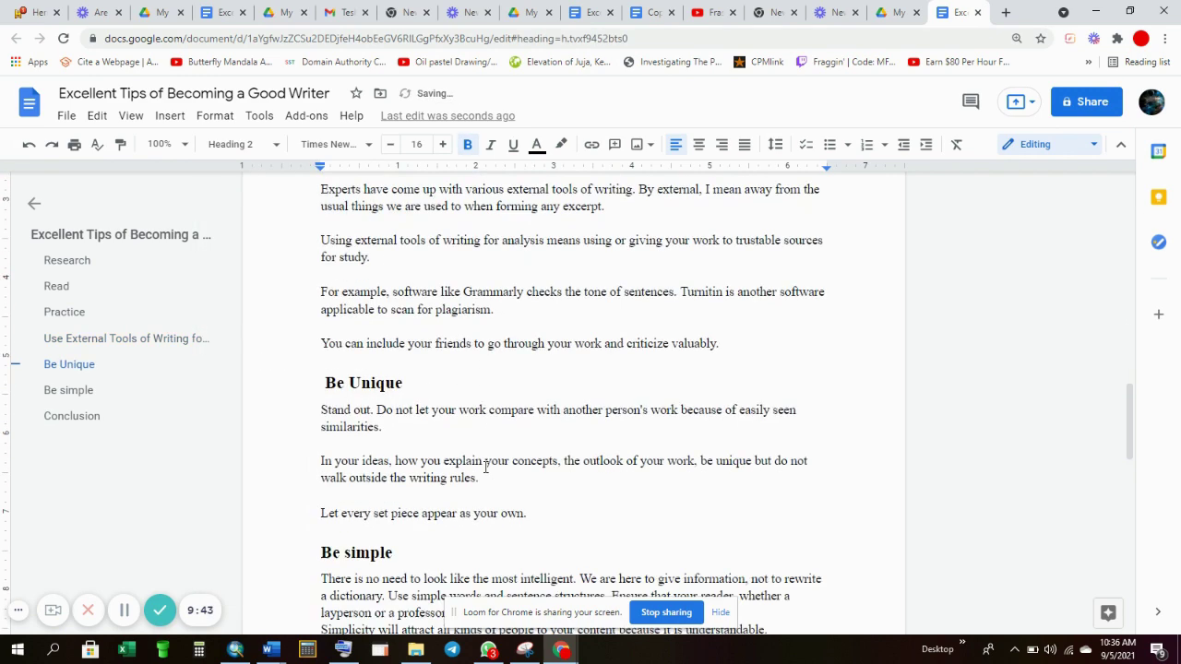
click(334, 487)
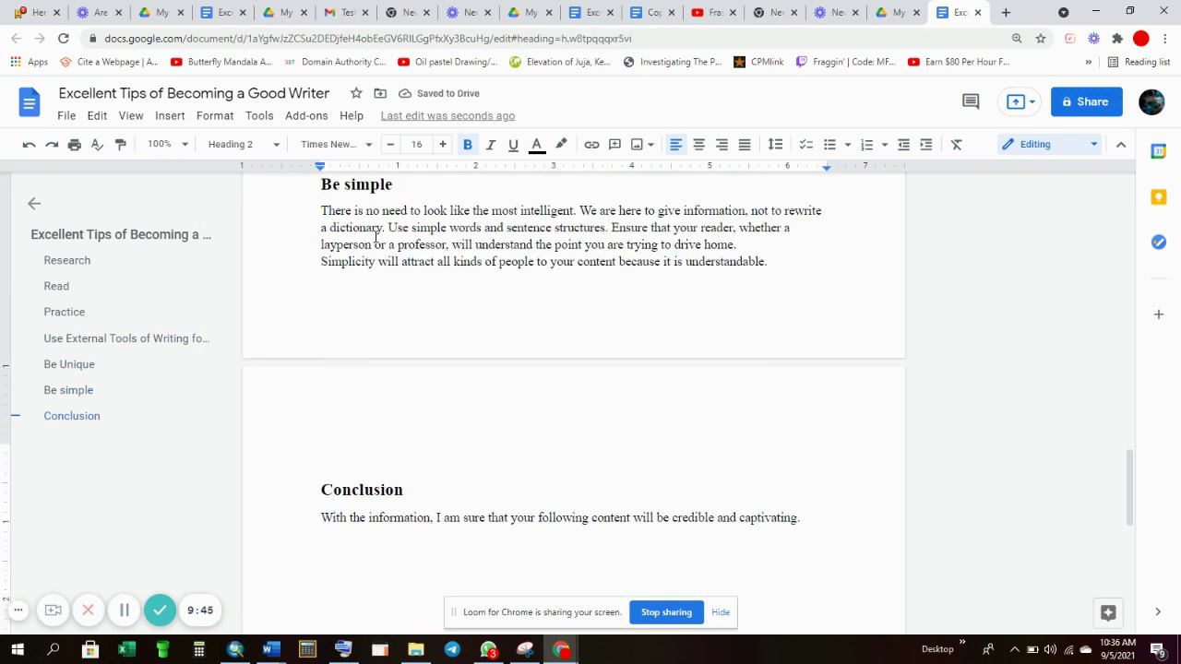
scroll(496, 412, down, 1)
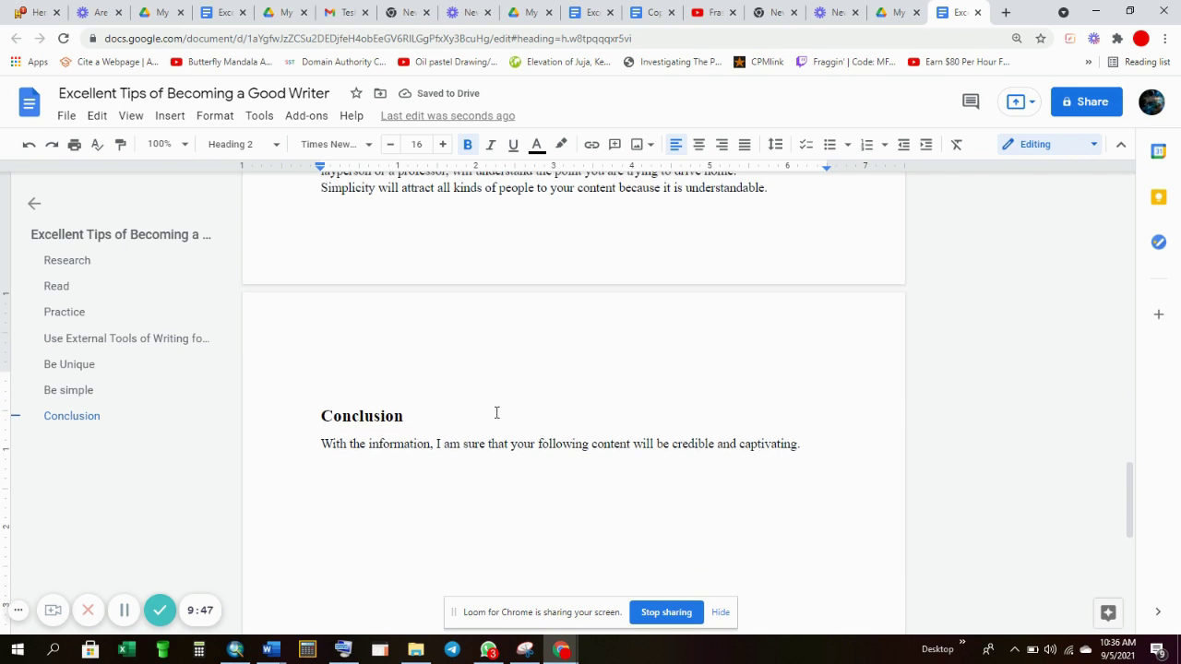
click(384, 447)
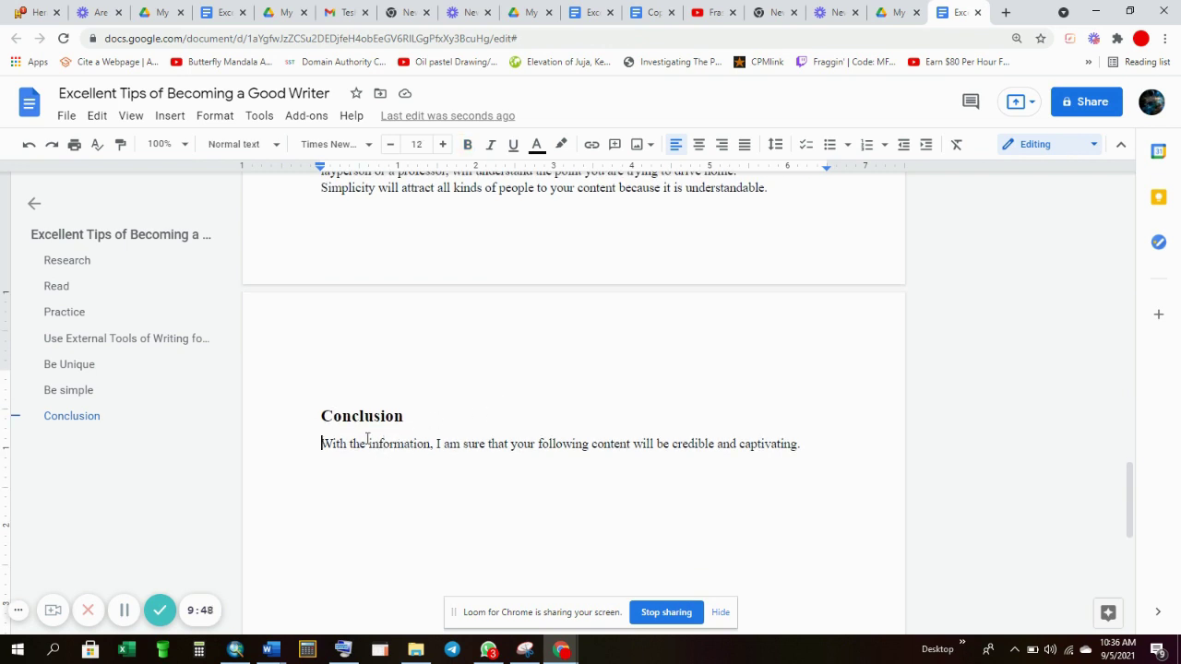
shift+click(745, 446)
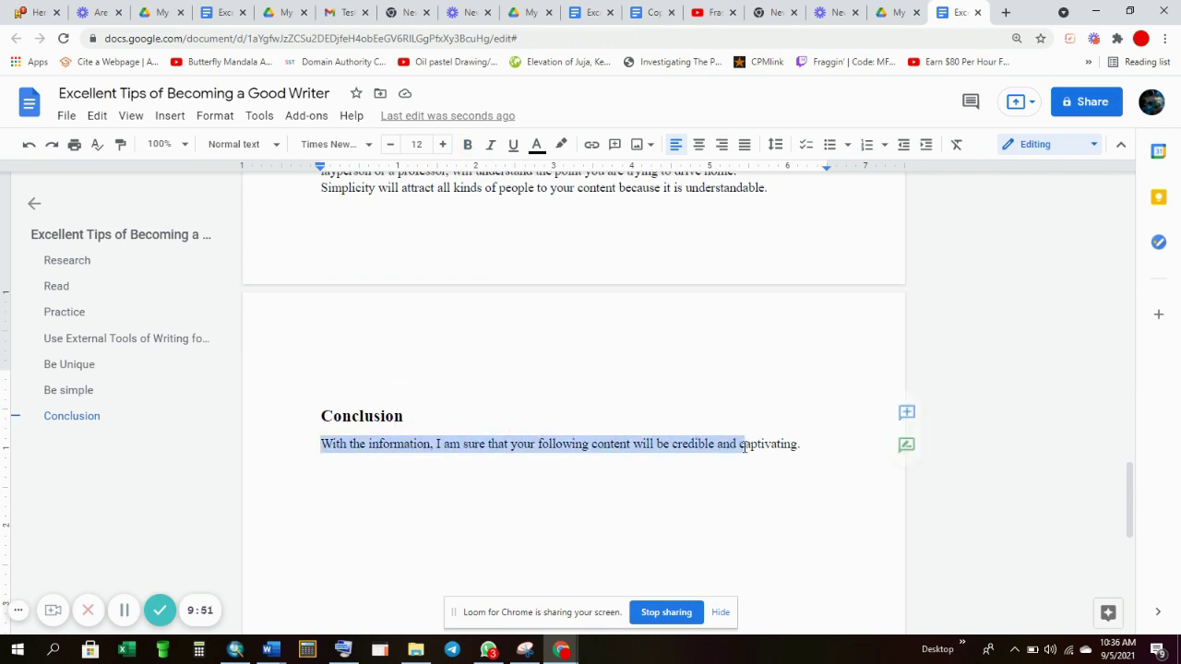
drag(745, 446, 813, 454)
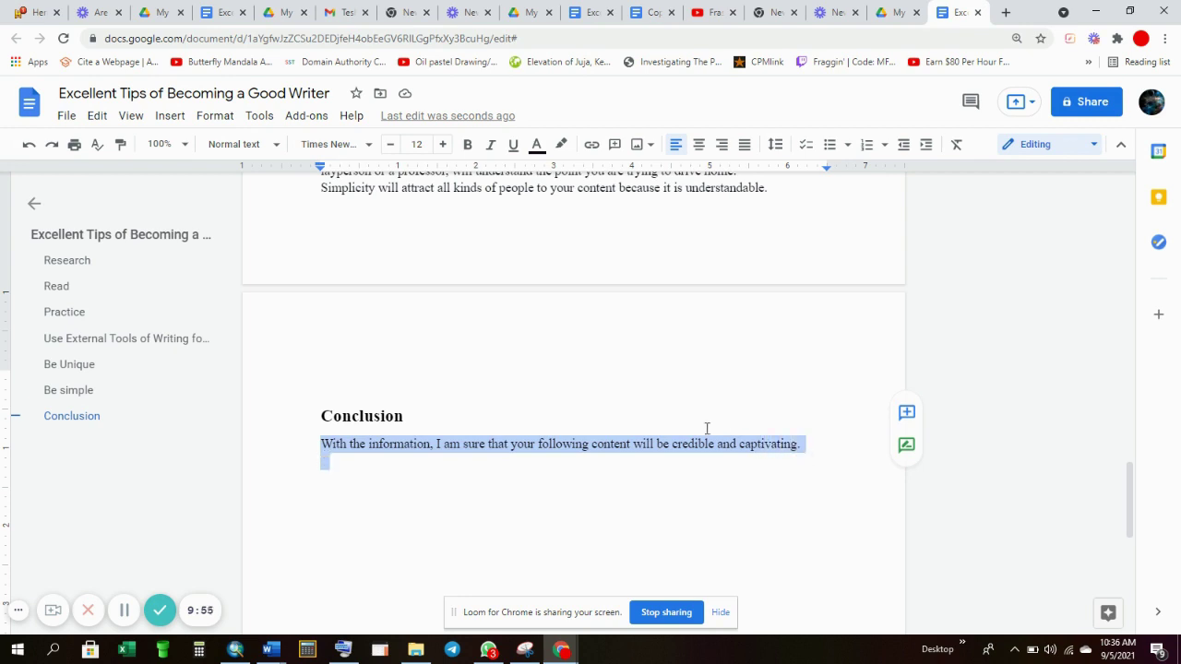
click(409, 420)
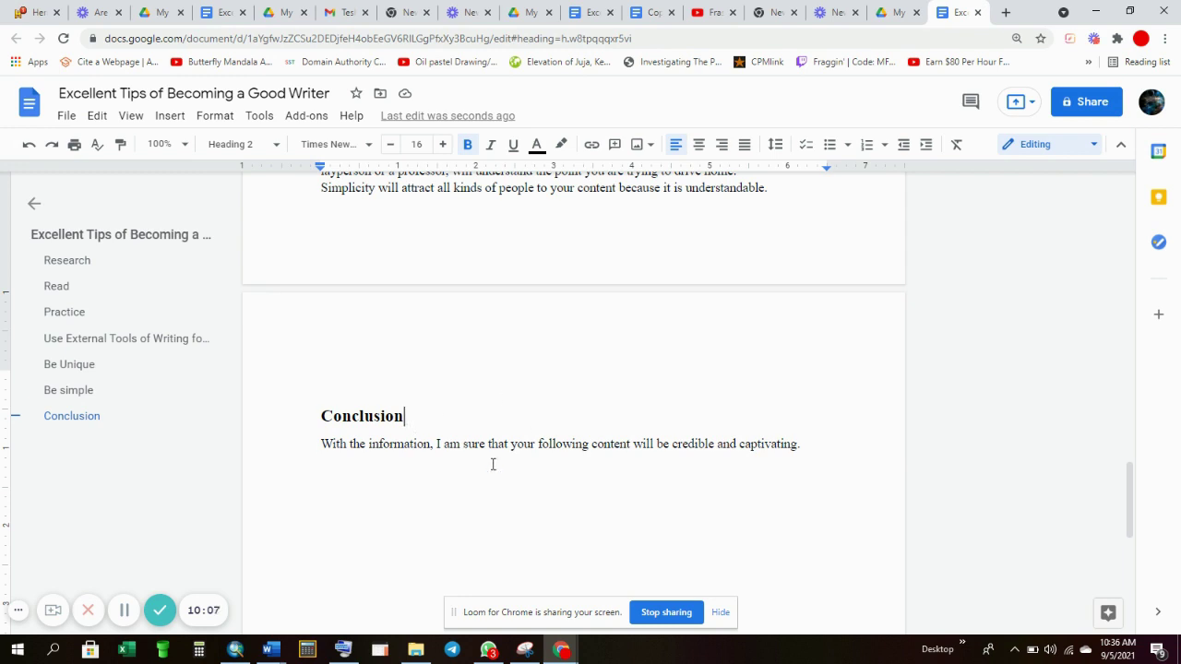
click(393, 471)
click(323, 444)
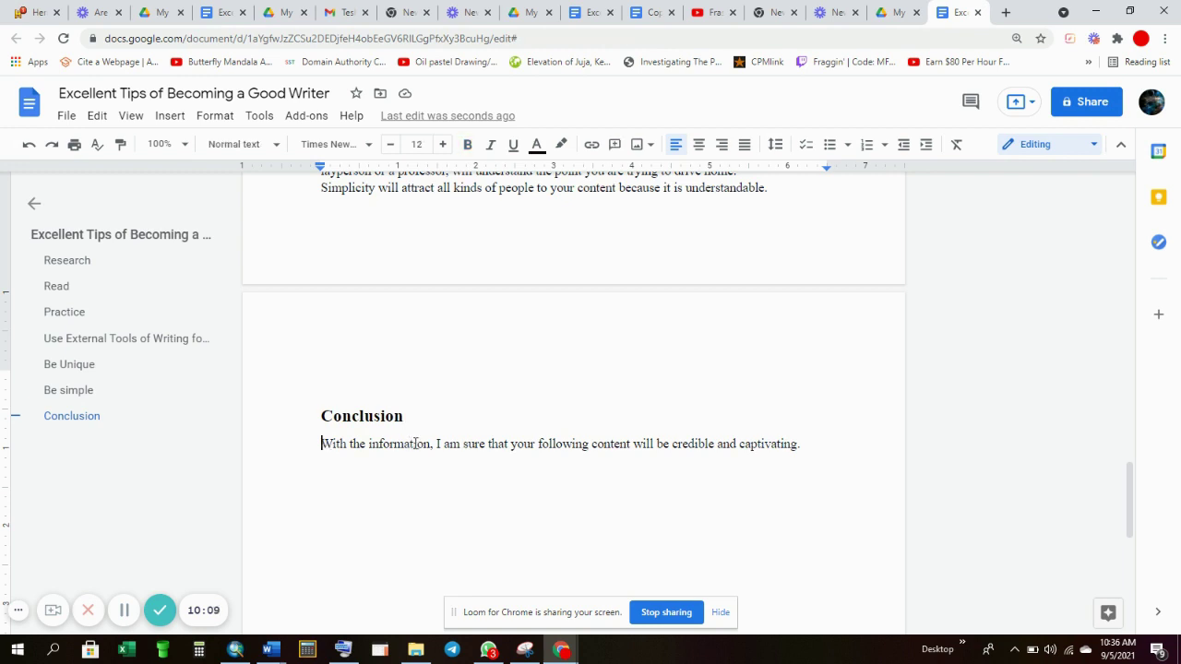
drag(331, 444, 675, 457)
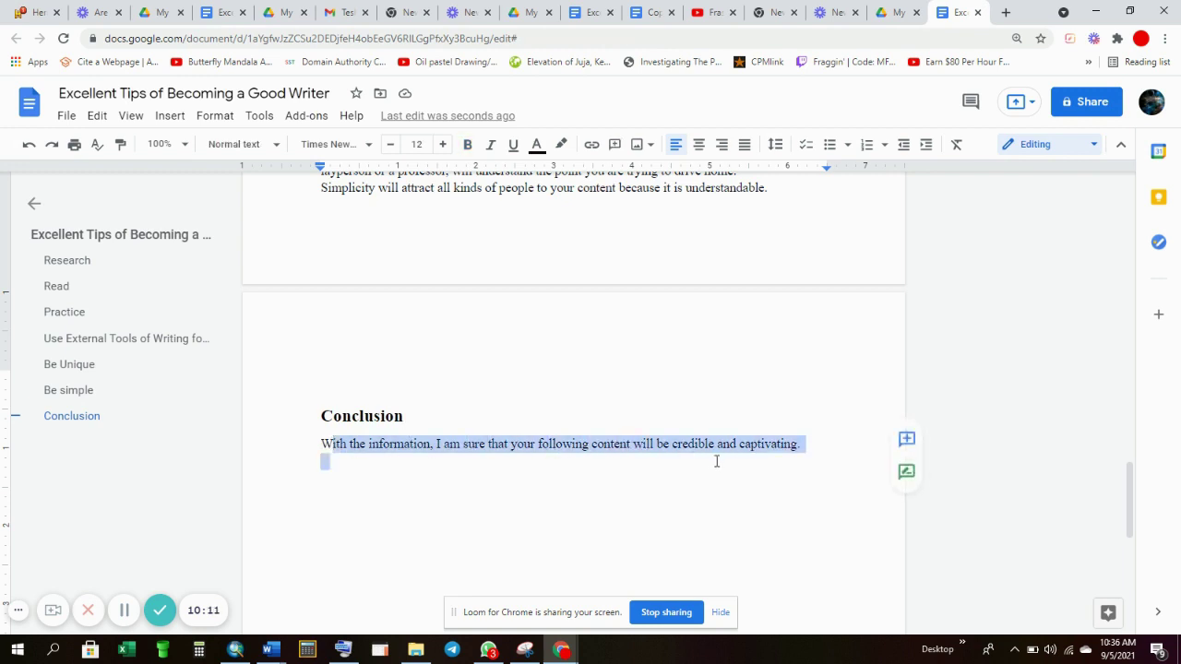
click(652, 503)
click(507, 515)
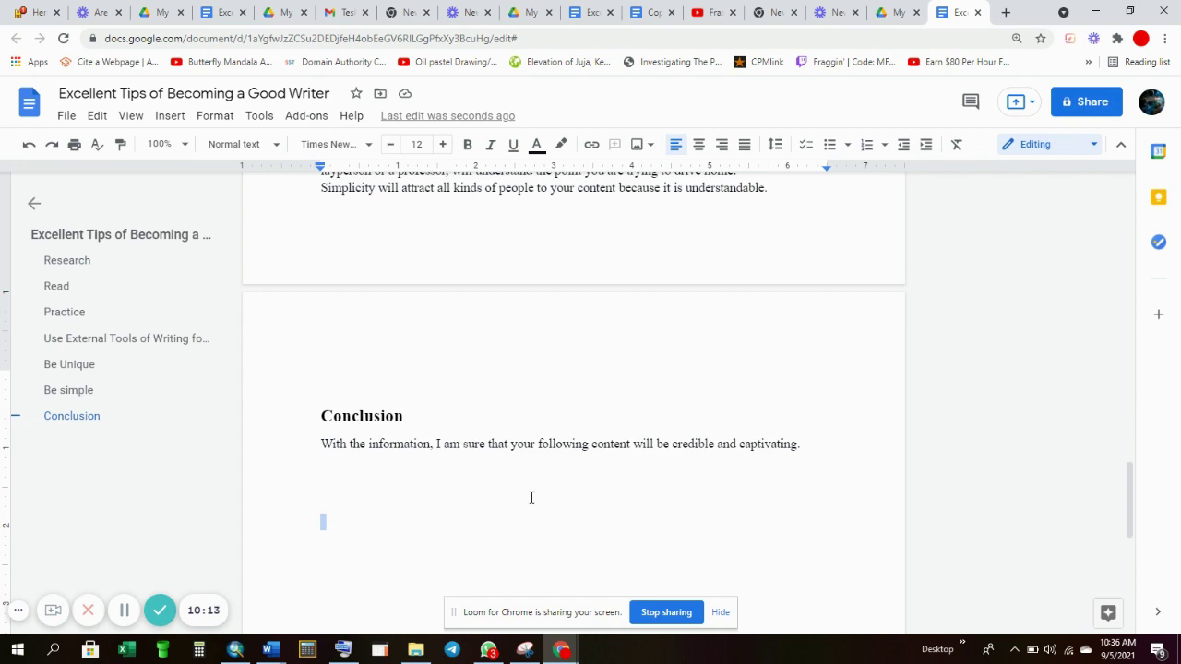
Step: Select the intro's attribute list from Research. through Be simple. and delete it
scroll(531, 497, up, 20)
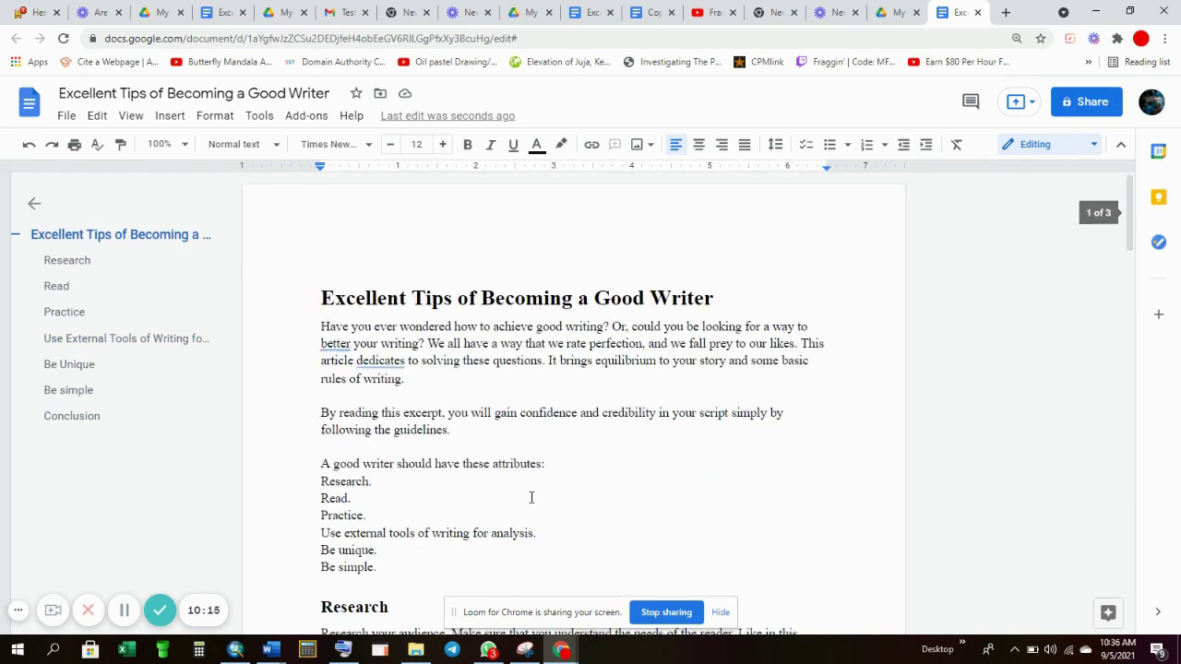
scroll(532, 497, down, 3)
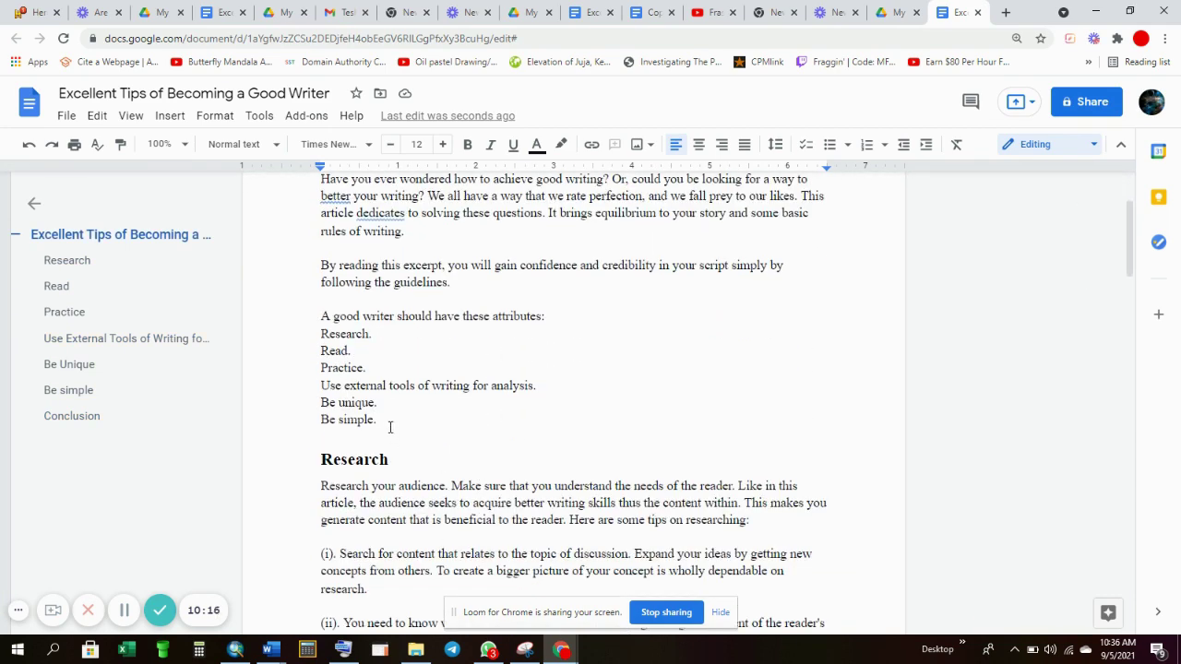
click(390, 424)
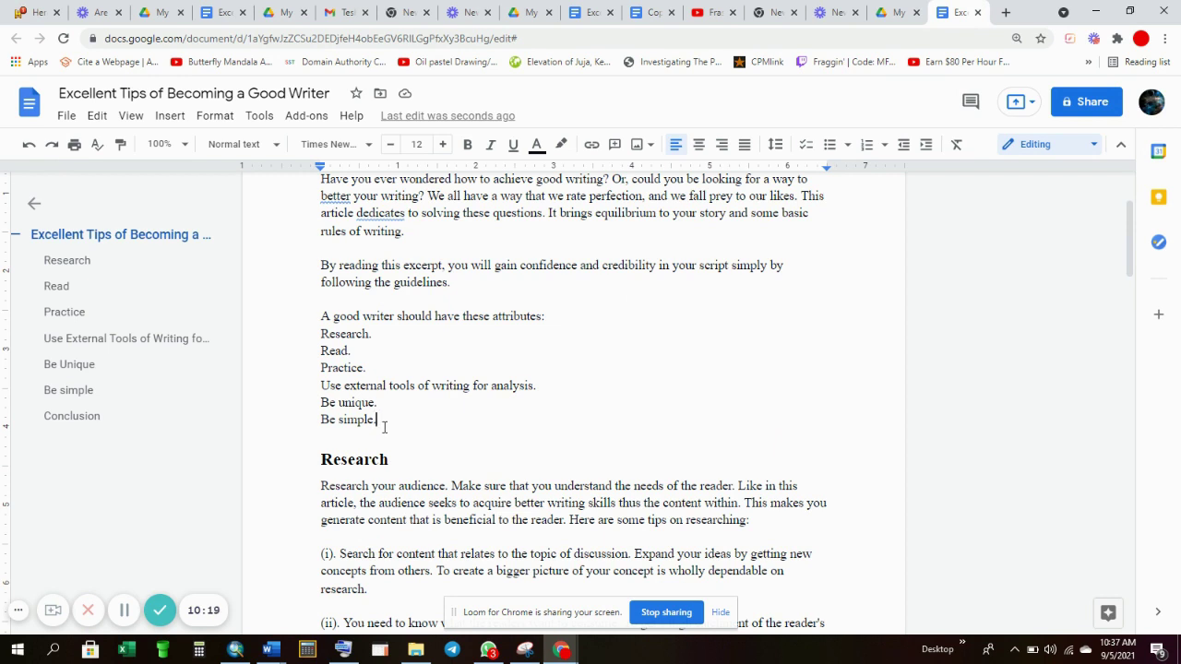
click(377, 406)
drag(377, 408, 300, 350)
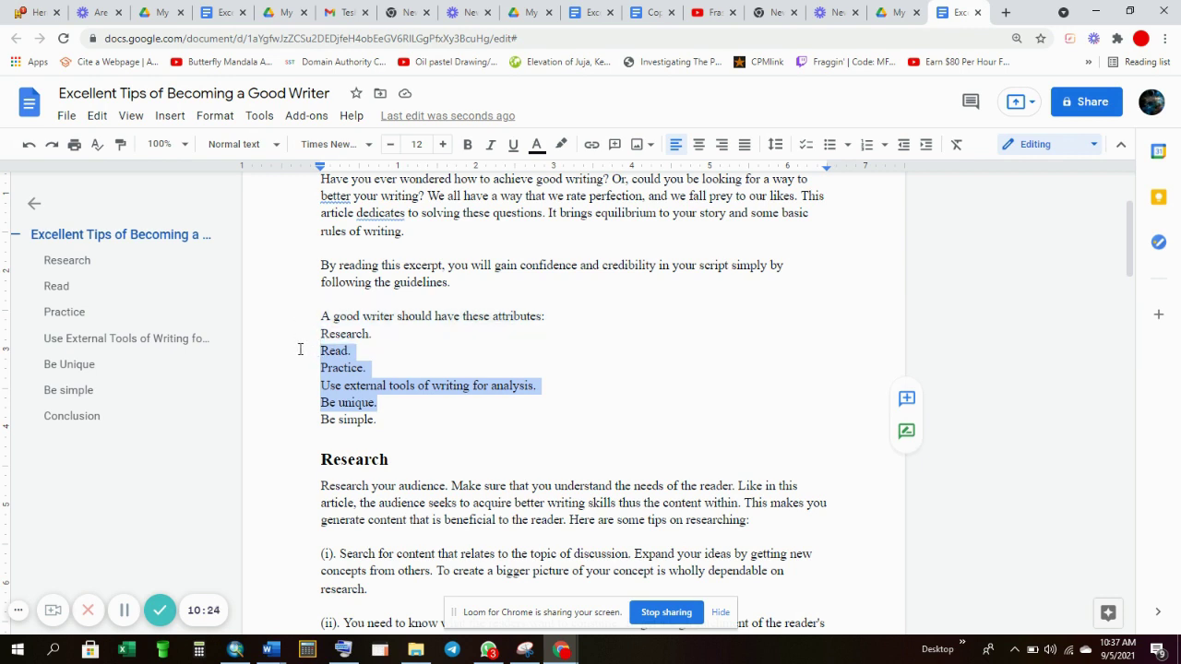
click(404, 430)
drag(400, 430, 306, 340)
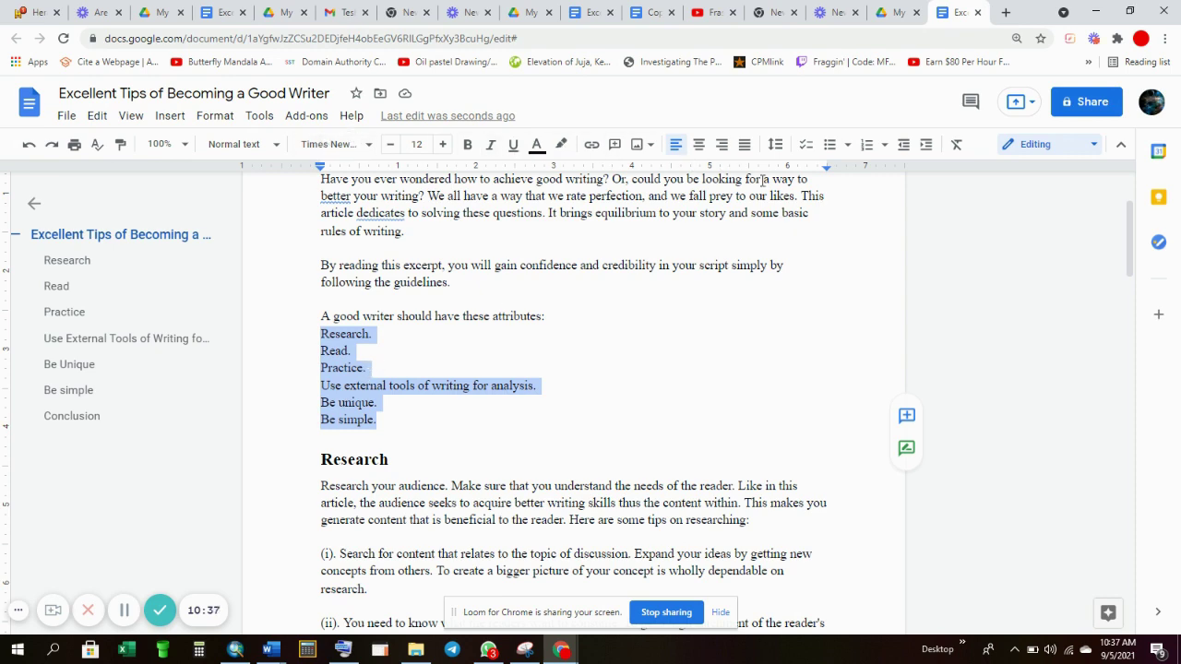
key(BackSpace)
key(BackSpace)
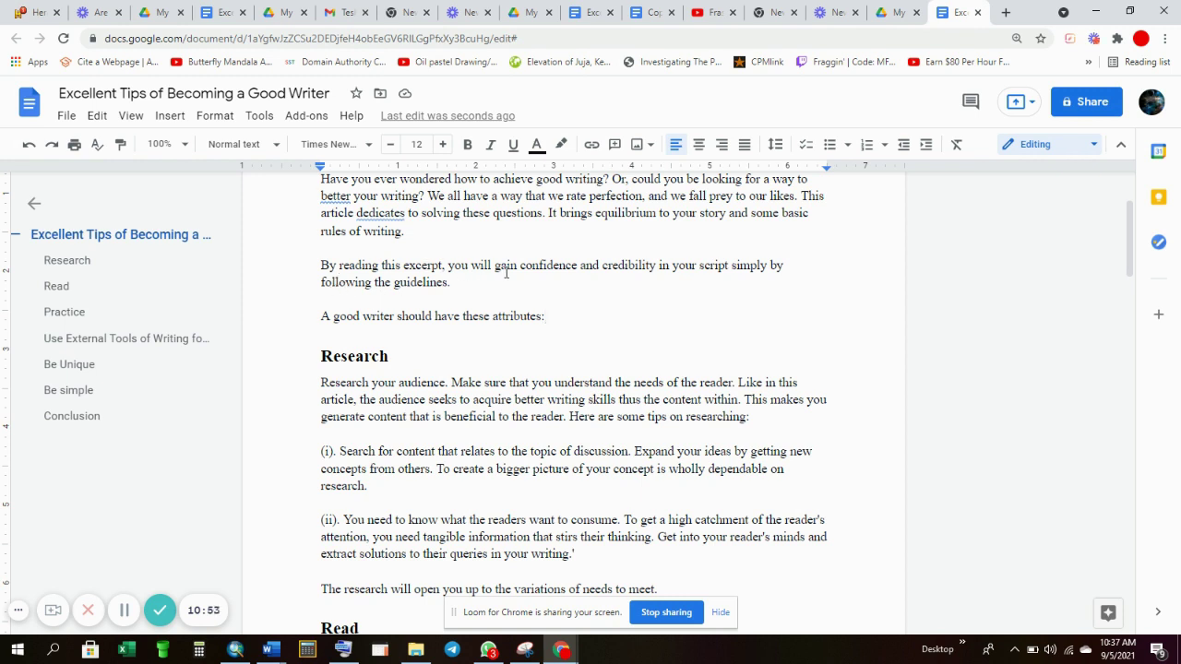
click(541, 267)
Step: Replace 'A good writer should have these attributes:' with 'Dive in!', adding '!' via the on-screen keyboard
click(457, 284)
drag(547, 317, 300, 317)
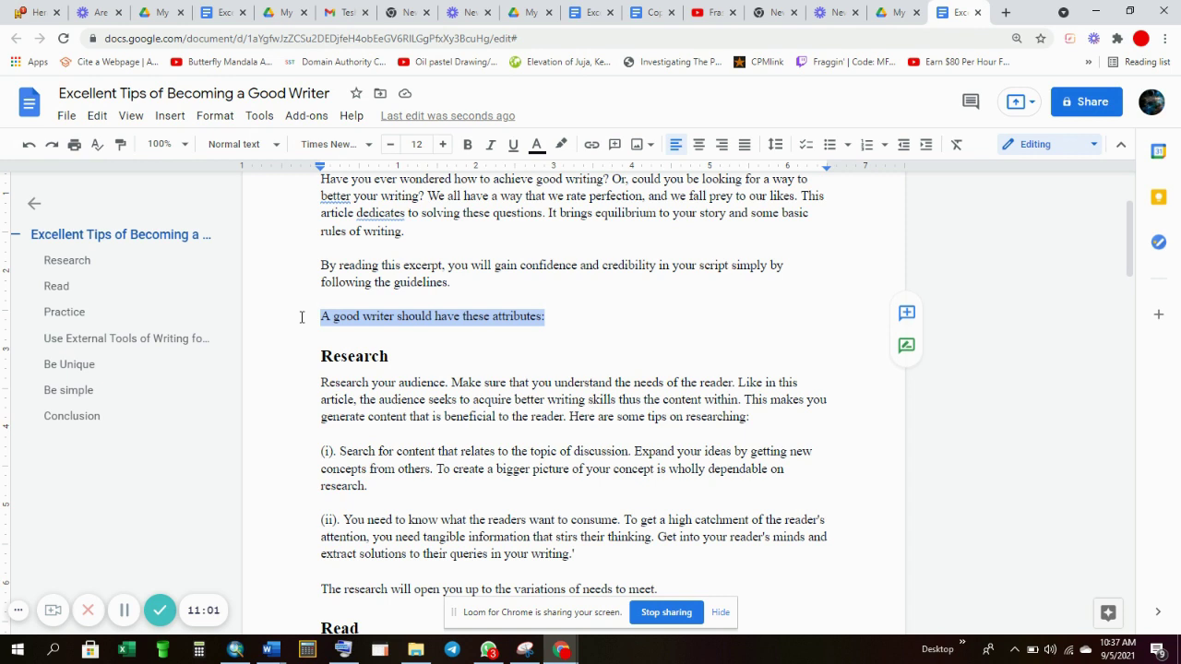
key(BackSpace)
text(Dive i)
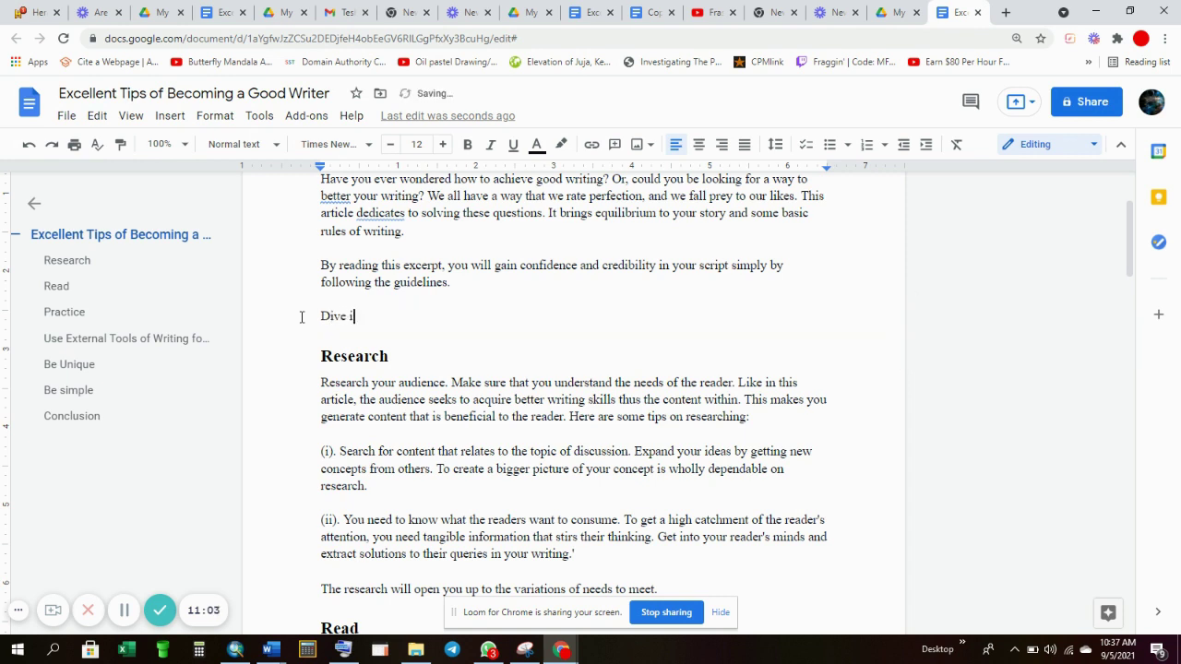
text(n)
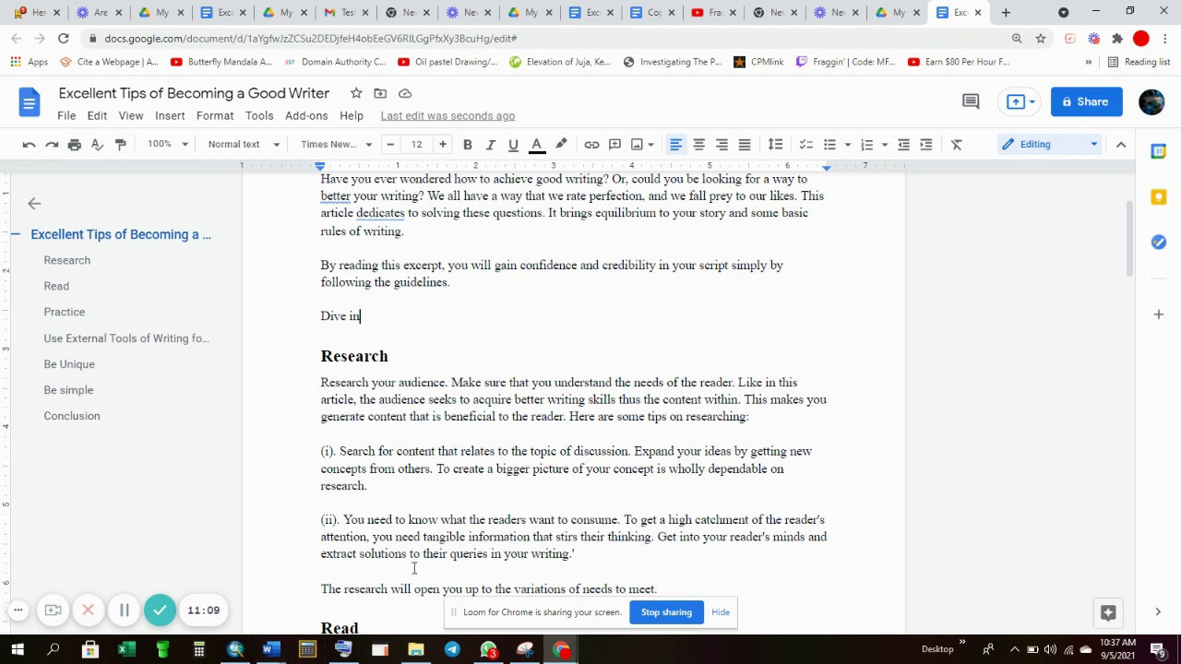
click(343, 651)
double_click(376, 320)
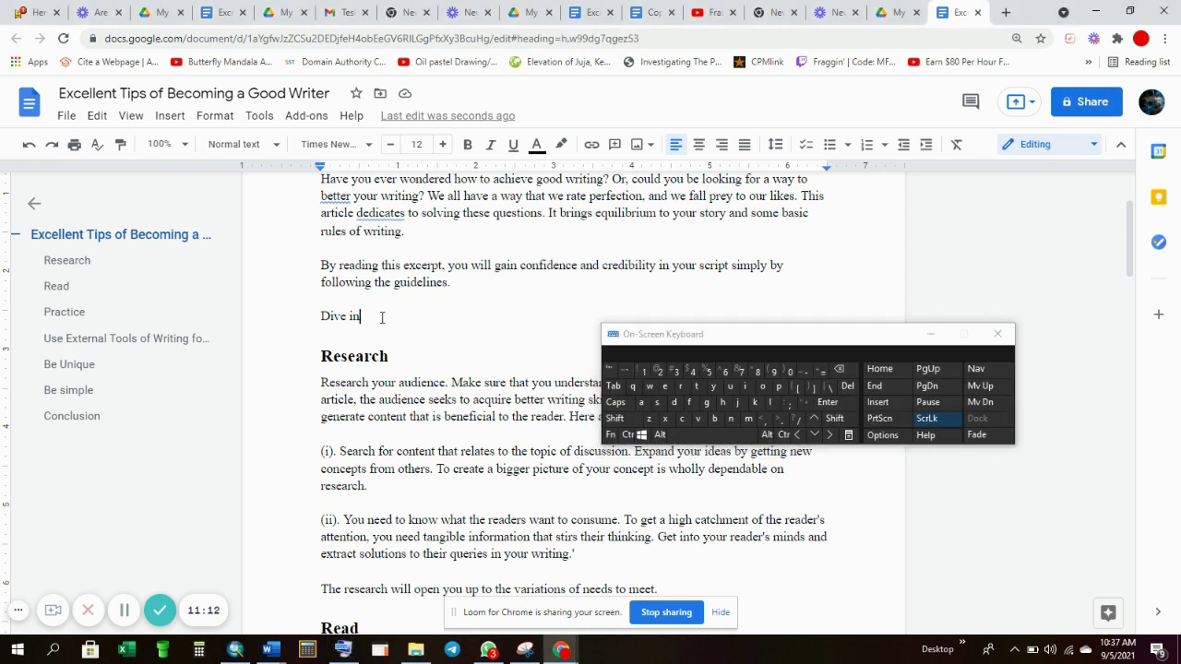
click(615, 418)
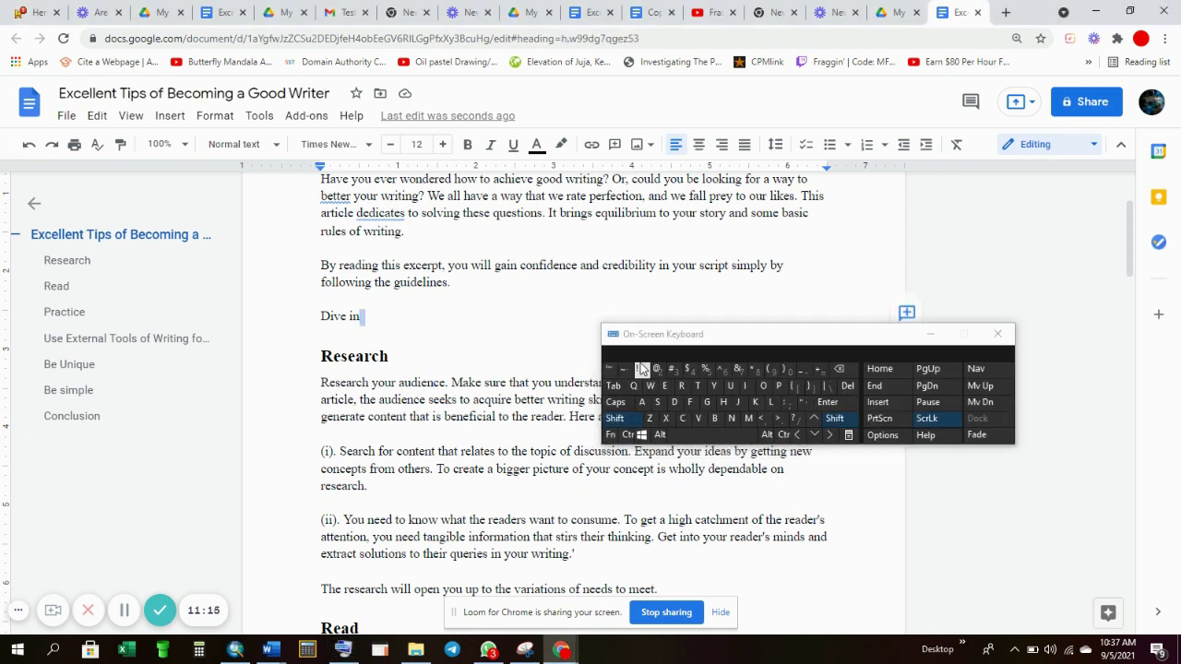
click(643, 370)
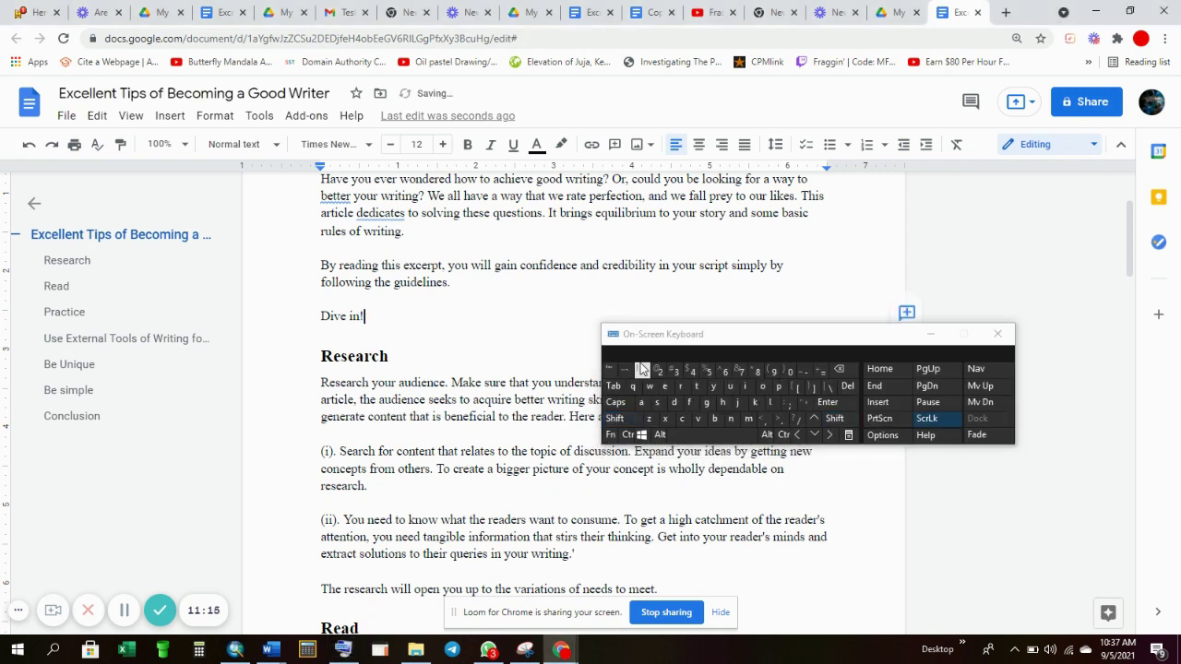
click(931, 334)
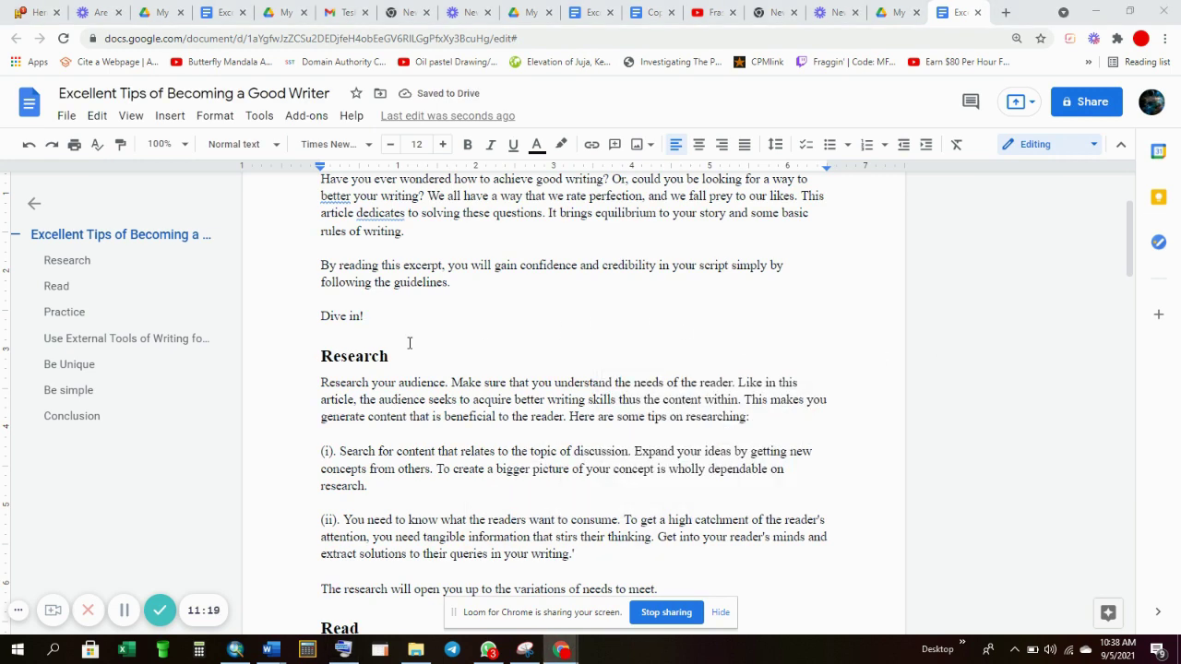
scroll(442, 415, down, 3)
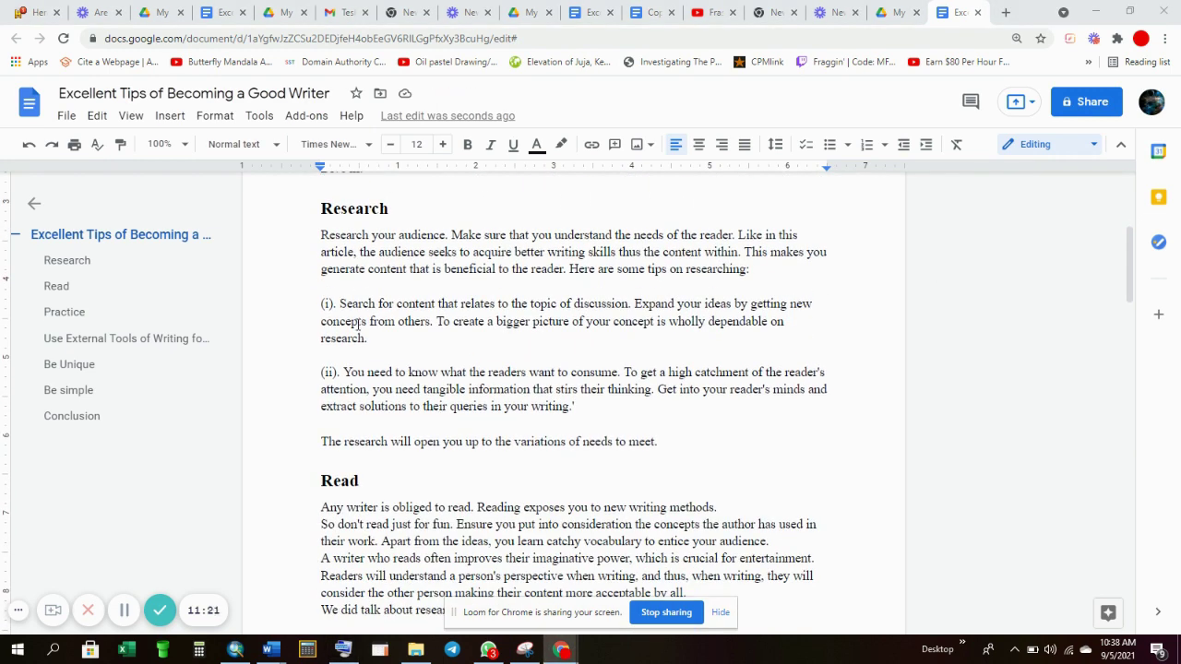
Step: Remove the (i). label from the first research tip and make it a bullet point
scroll(384, 509, down, 10)
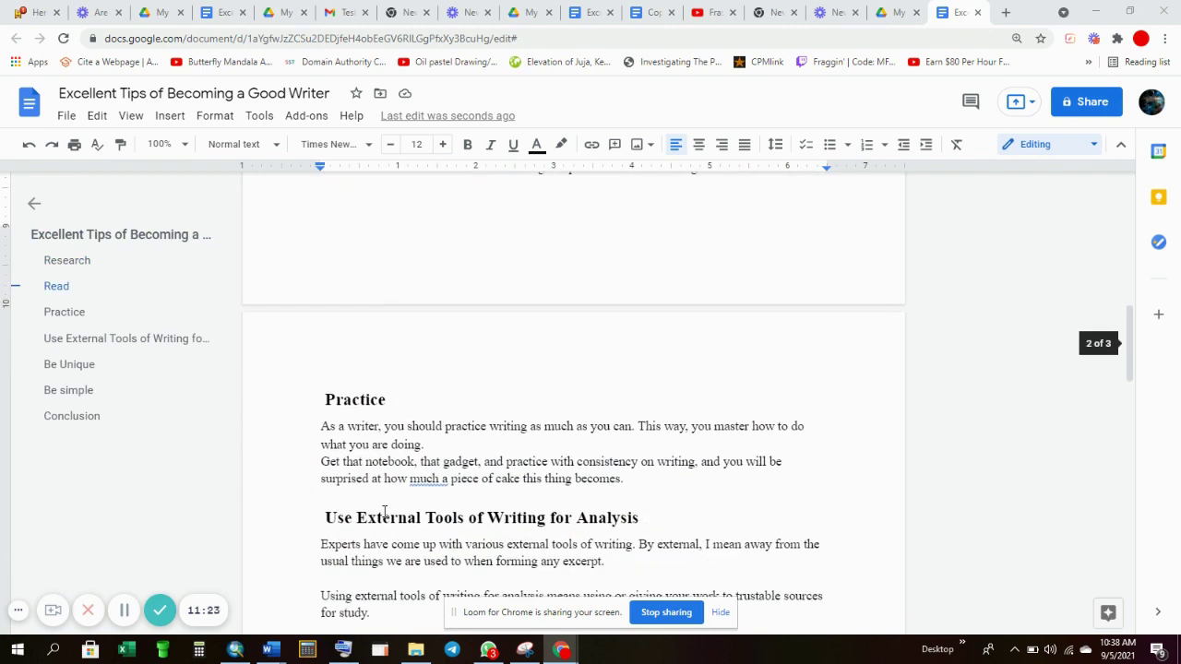
scroll(382, 508, up, 12)
scroll(355, 365, down, 3)
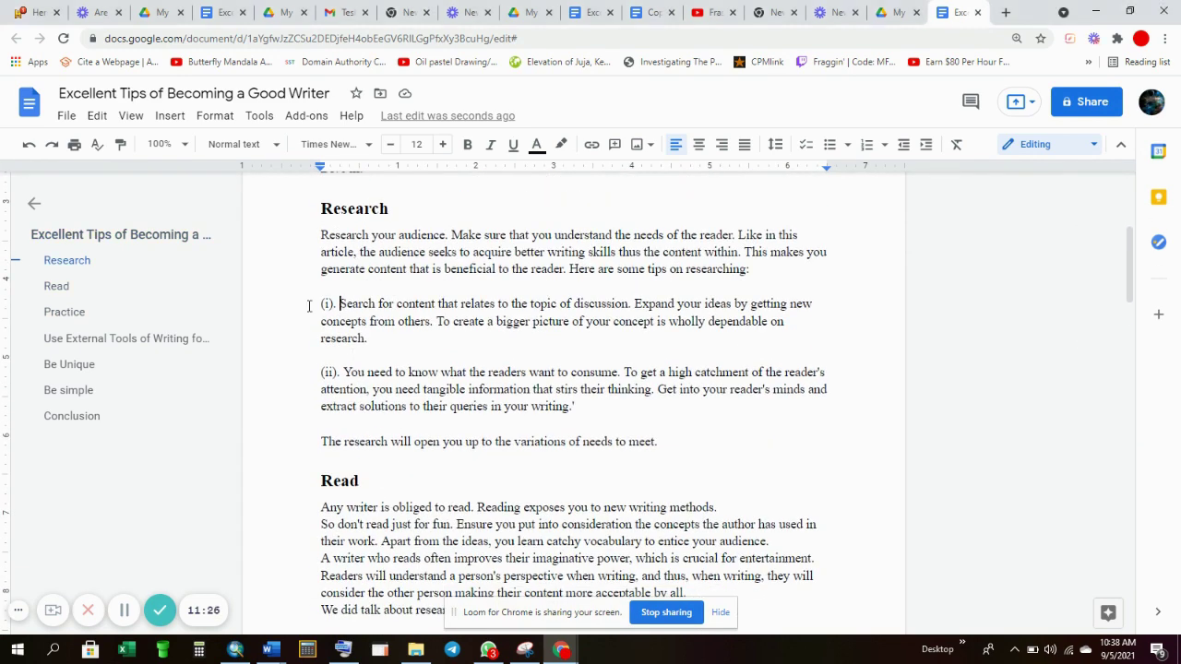
drag(337, 305, 299, 306)
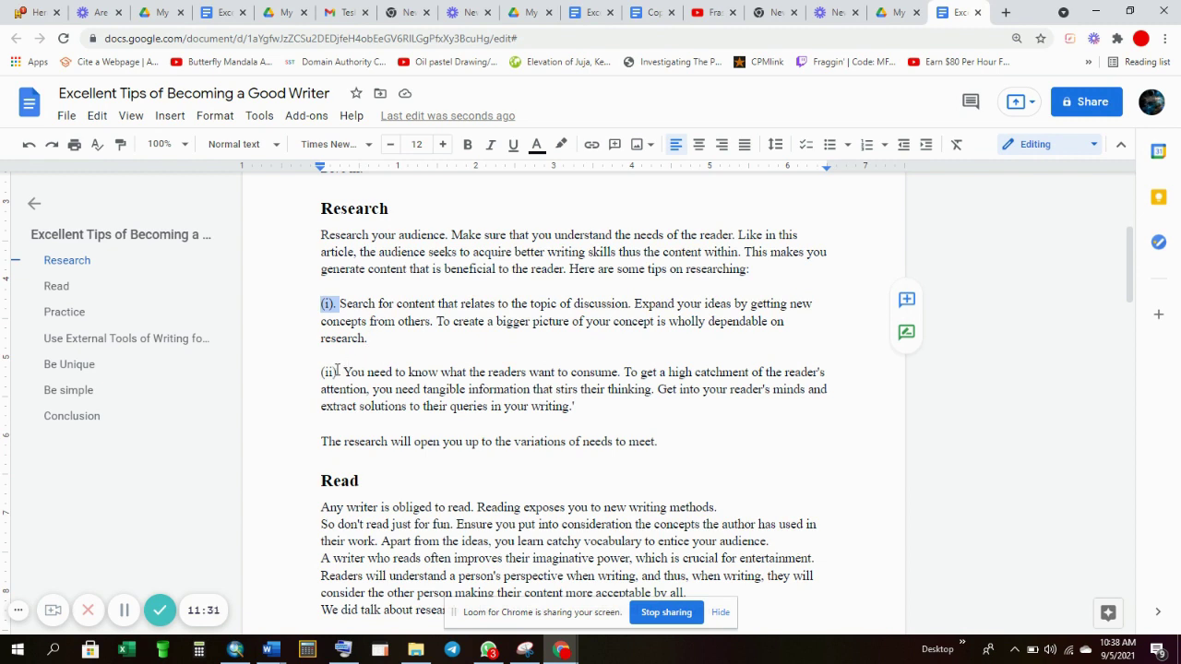
key(BackSpace)
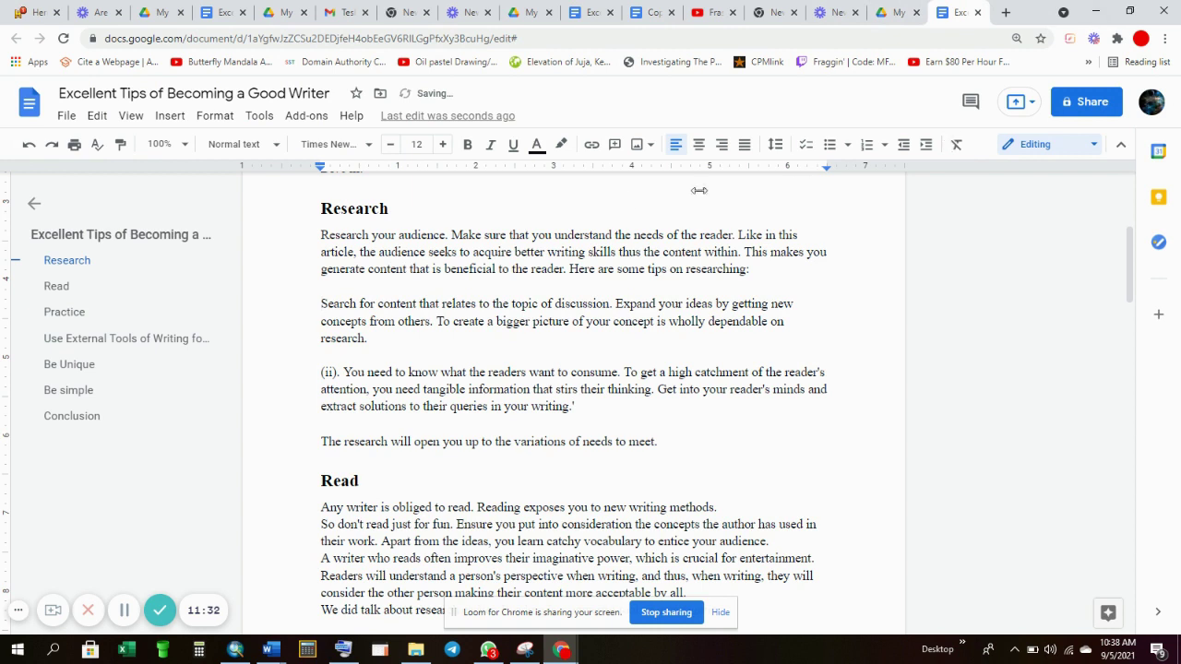
click(833, 145)
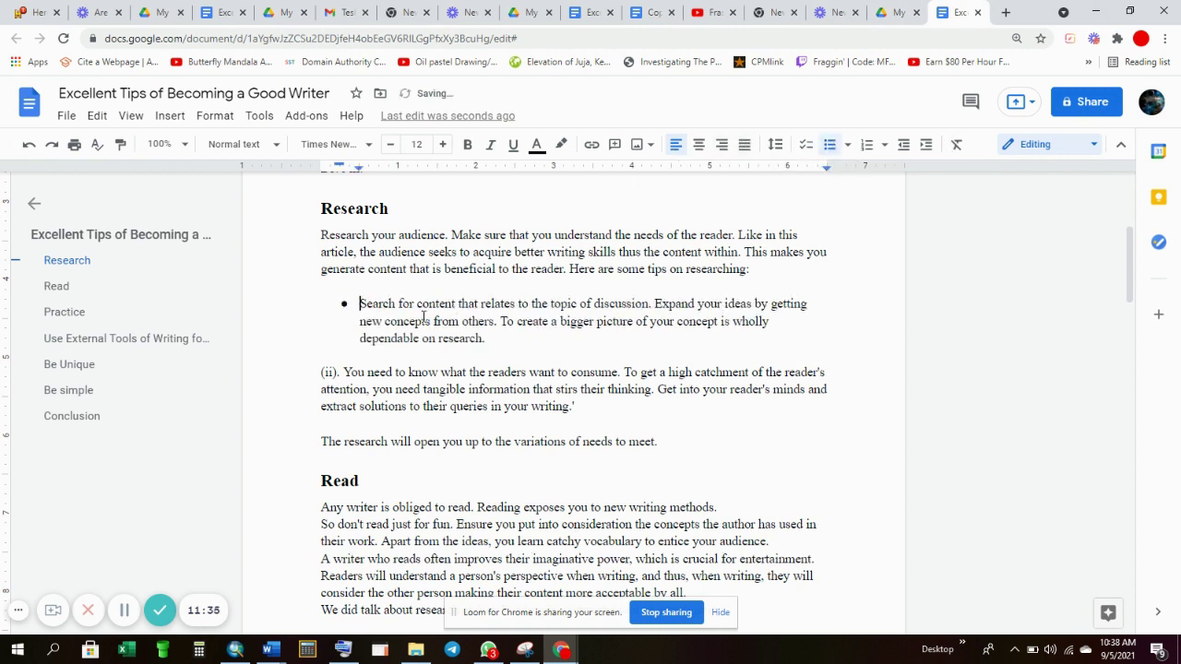
Step: Bullet the second tip, clearing the stray empty bullet and its (ii). prefix
drag(344, 371, 286, 359)
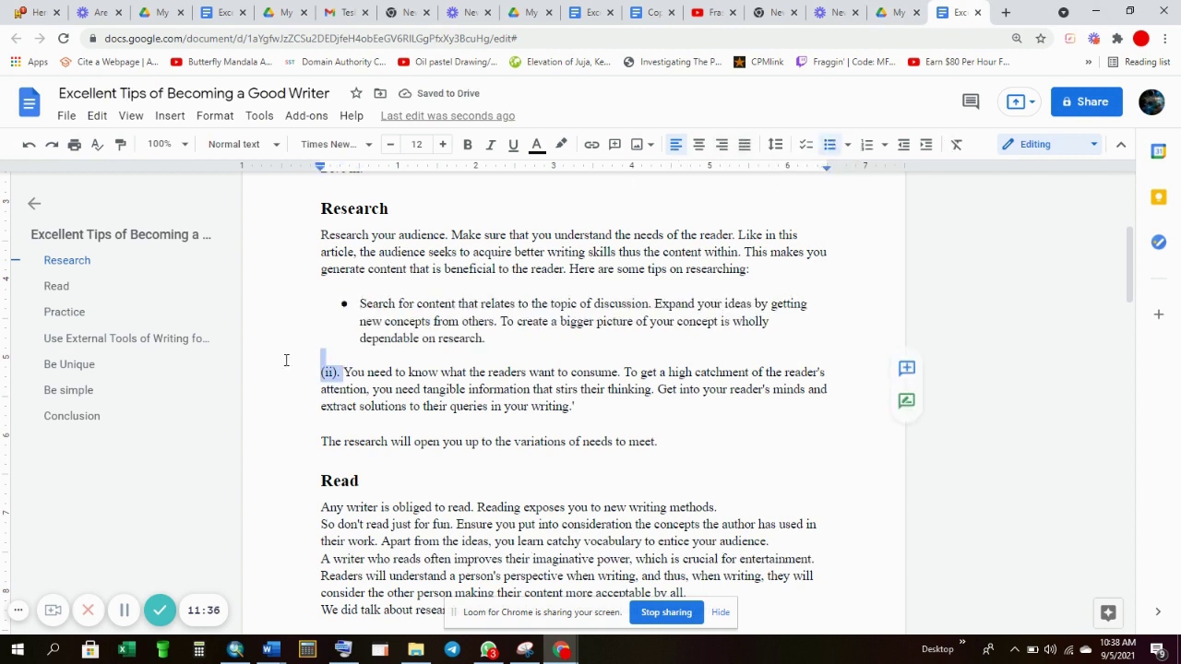
click(829, 145)
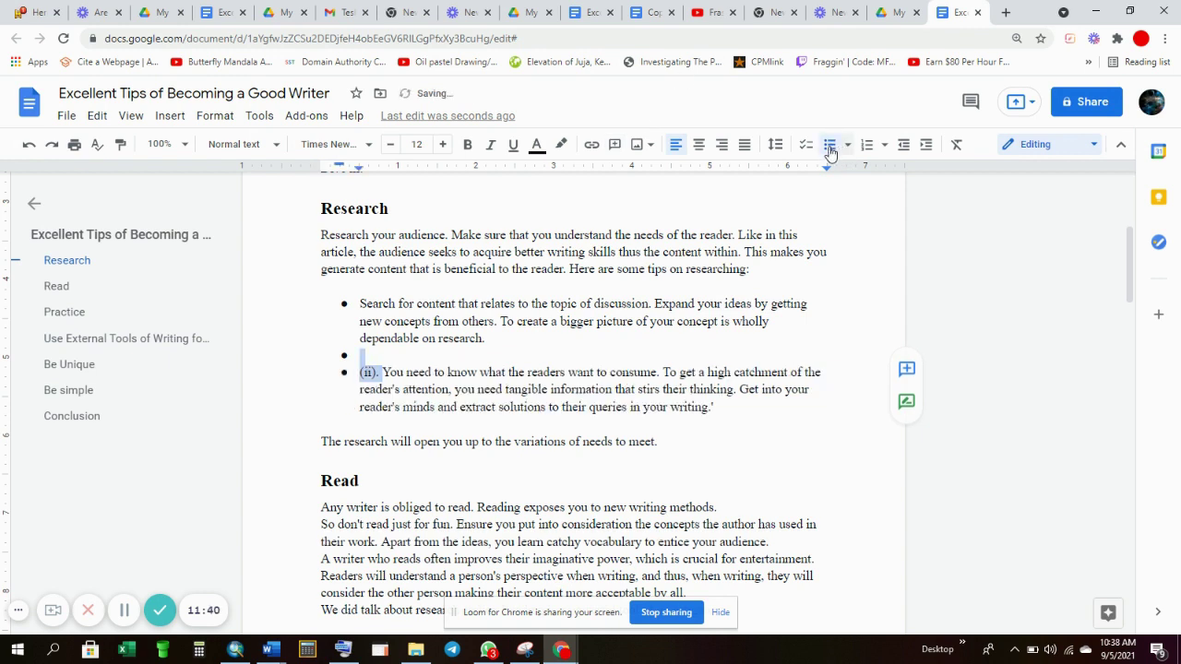
click(379, 360)
key(BackSpace)
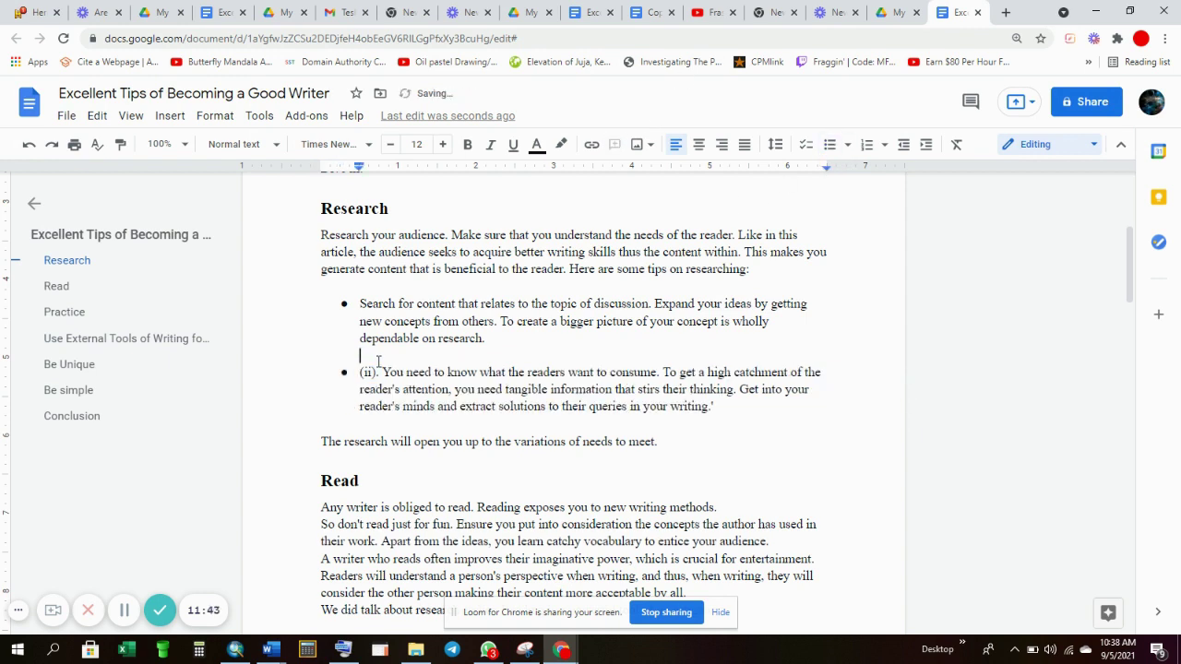
click(385, 366)
key(BackSpace)
key(BackSpace)
key(BackSpace)
key(BackSpace)
key(BackSpace)
key(BackSpace)
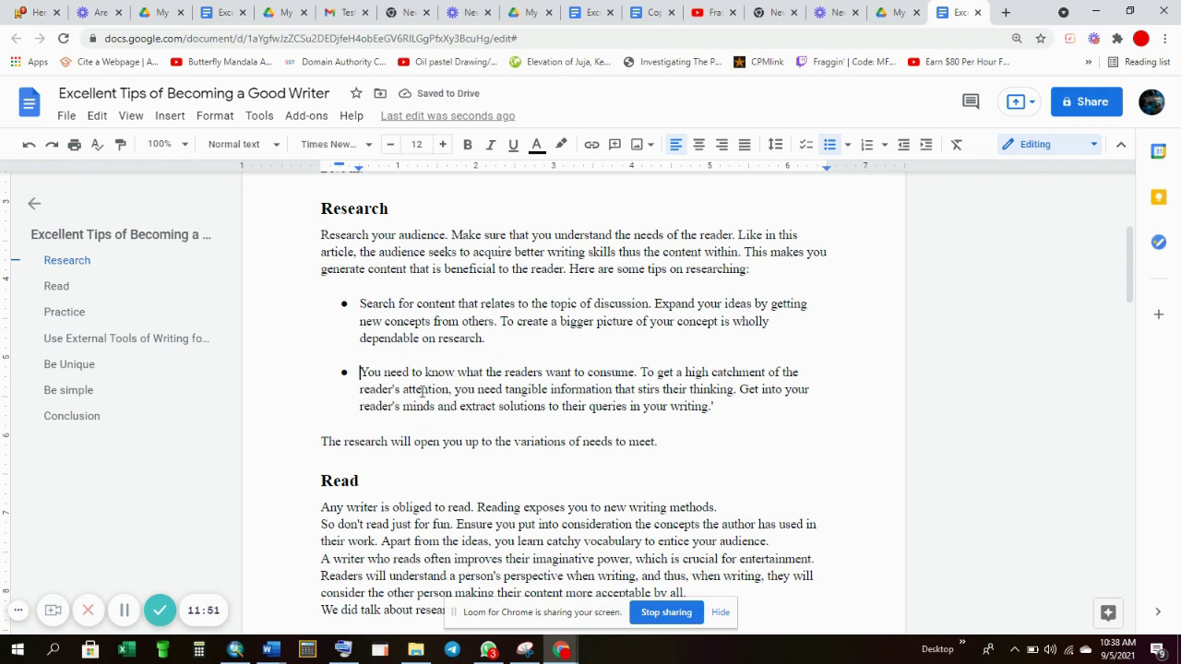
Step: Insert blank lines after the methods., audience. and by all. sentences in the Read section
scroll(461, 374, down, 2)
scroll(443, 383, up, 3)
scroll(422, 391, down, 3)
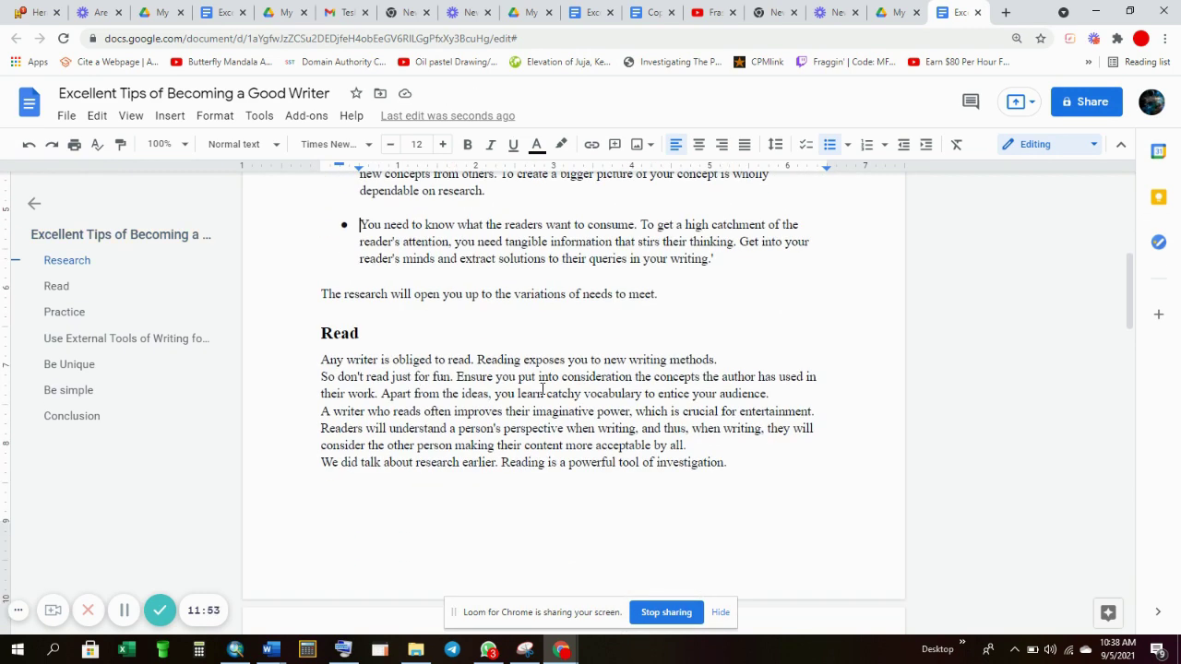
click(773, 395)
key(Return)
click(707, 458)
key(Return)
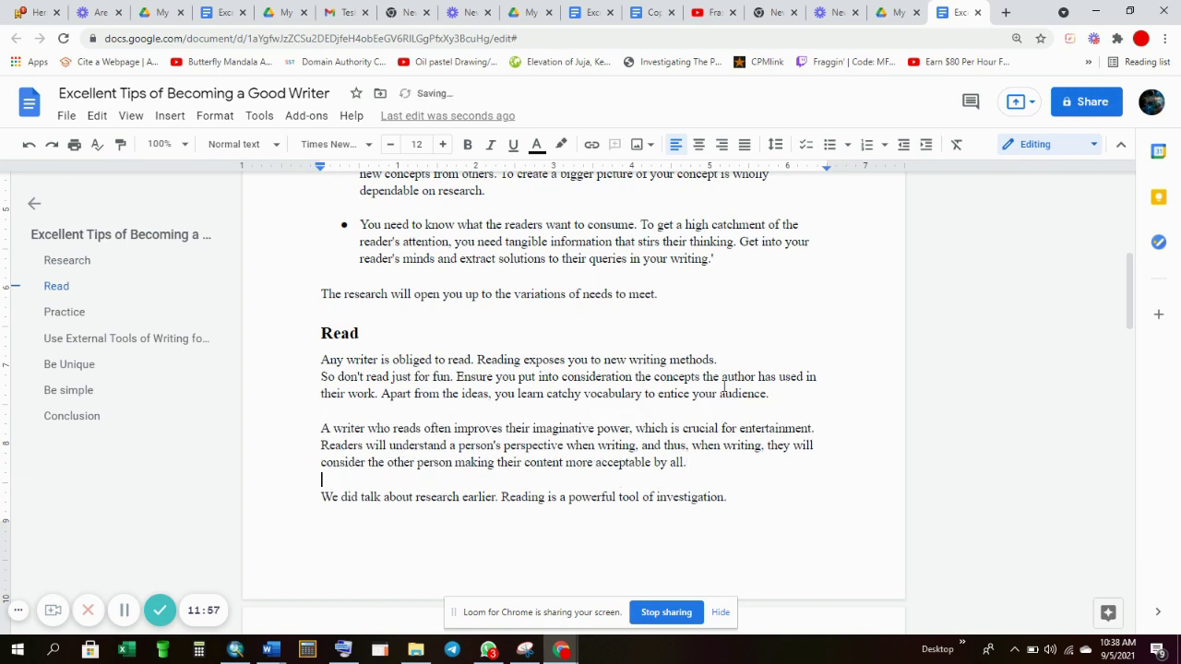
click(722, 356)
key(Return)
Step: Select the intro's opening question sentence
scroll(480, 369, up, 5)
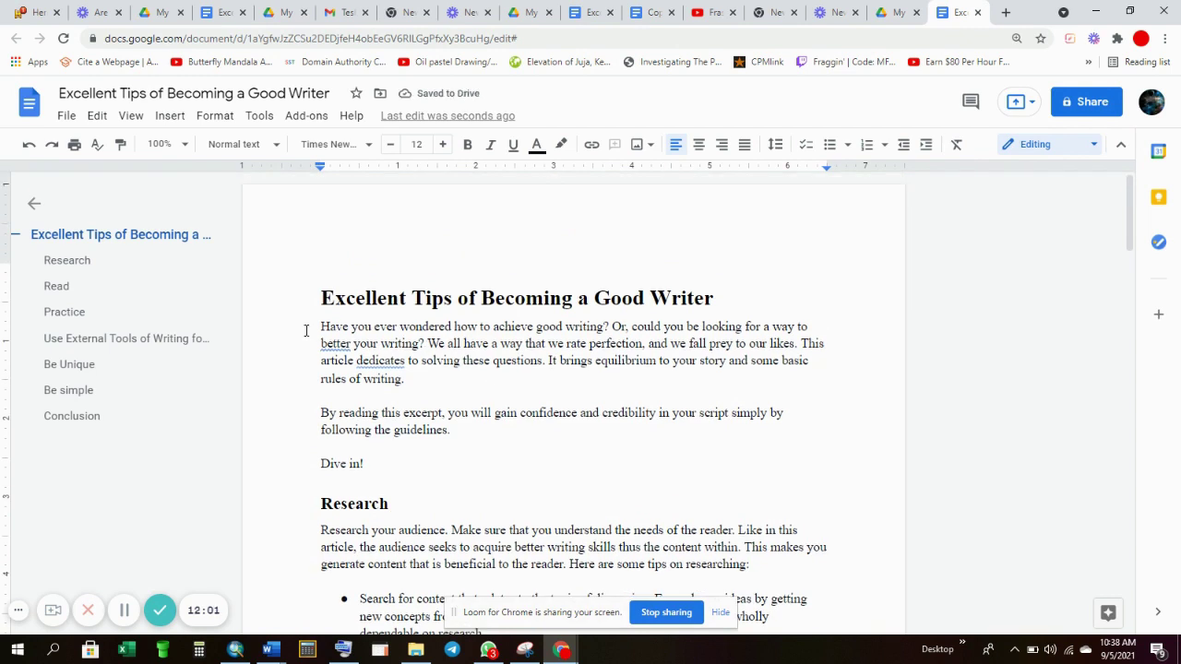
click(306, 328)
drag(329, 332, 621, 332)
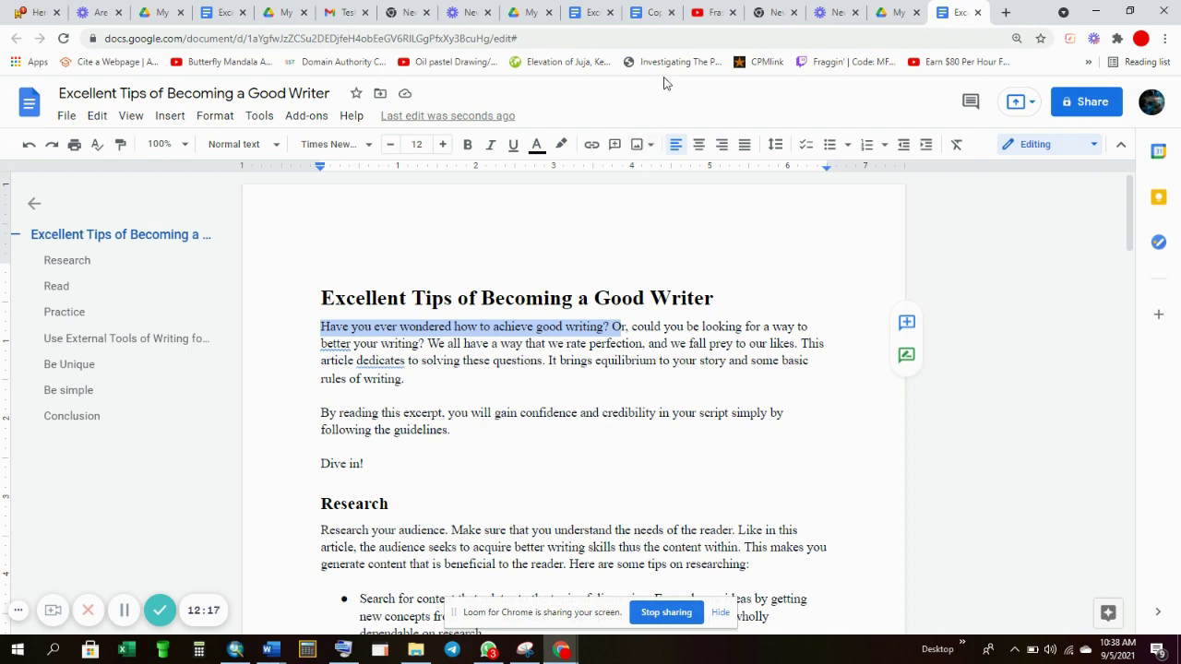
click(651, 15)
scroll(496, 236, up, 5)
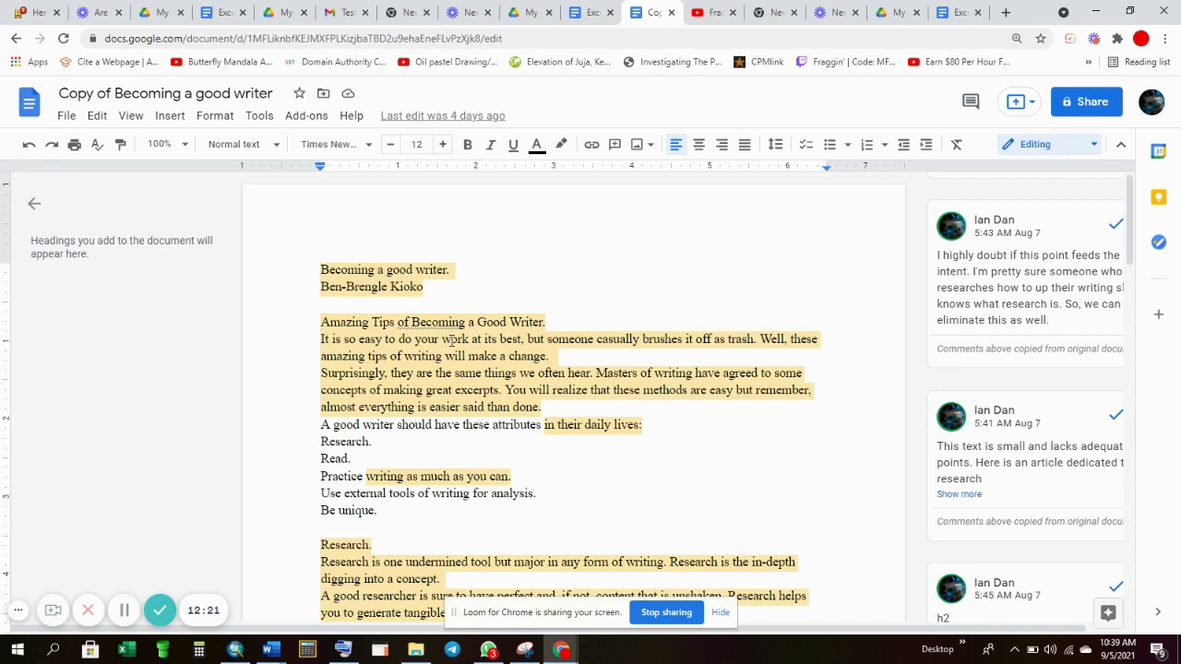
click(955, 12)
click(453, 344)
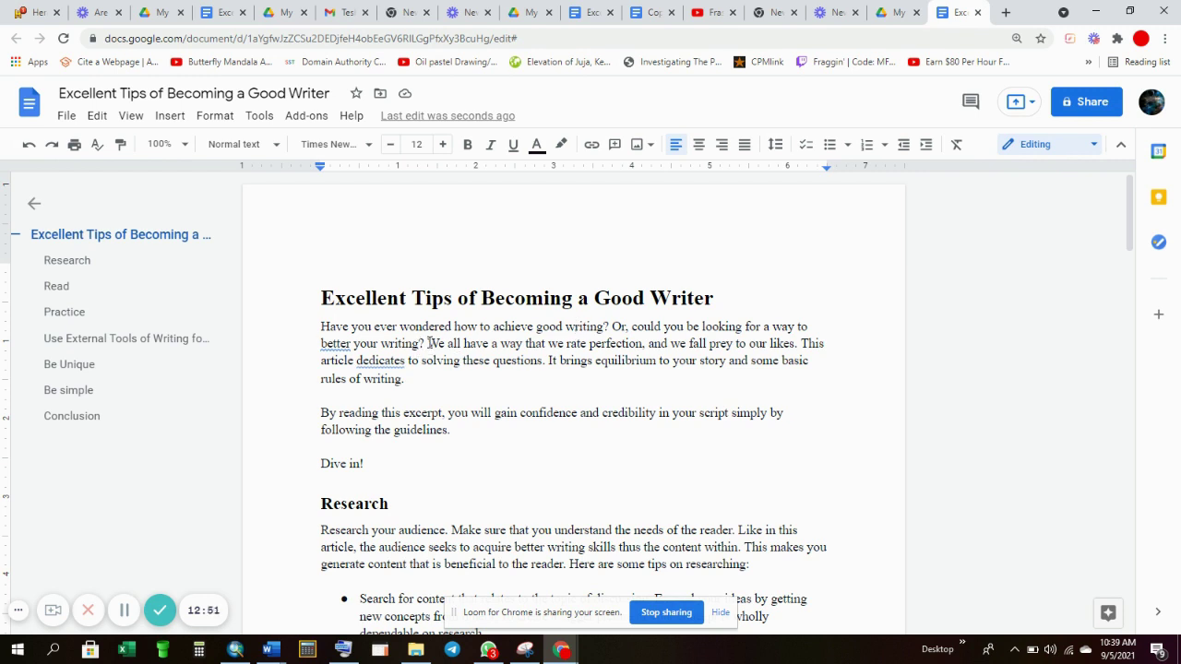
Step: Delete 'Or, could you be looking for a way to better your writing?' from the intro
drag(427, 343, 610, 326)
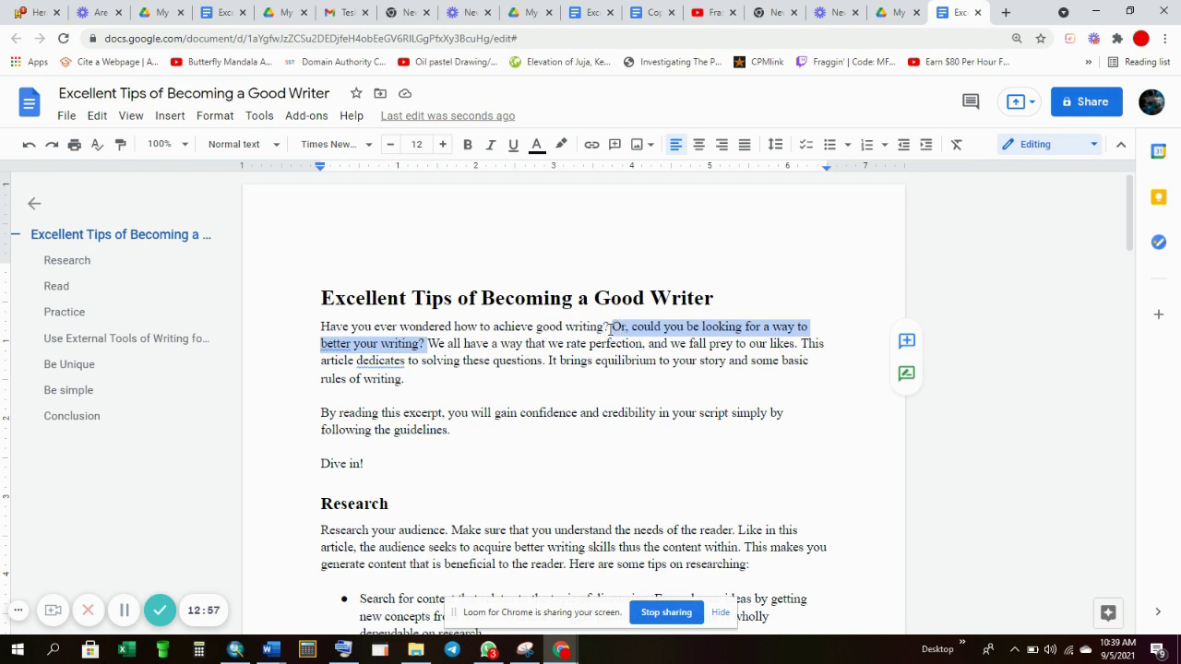
key(BackSpace)
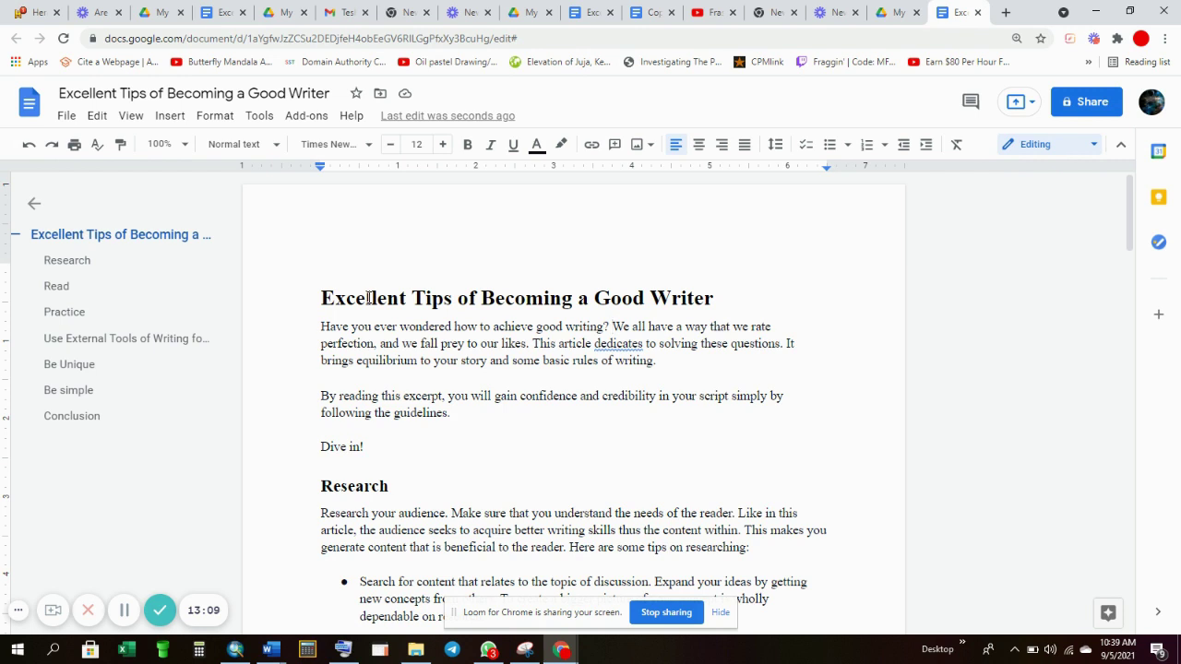
click(592, 298)
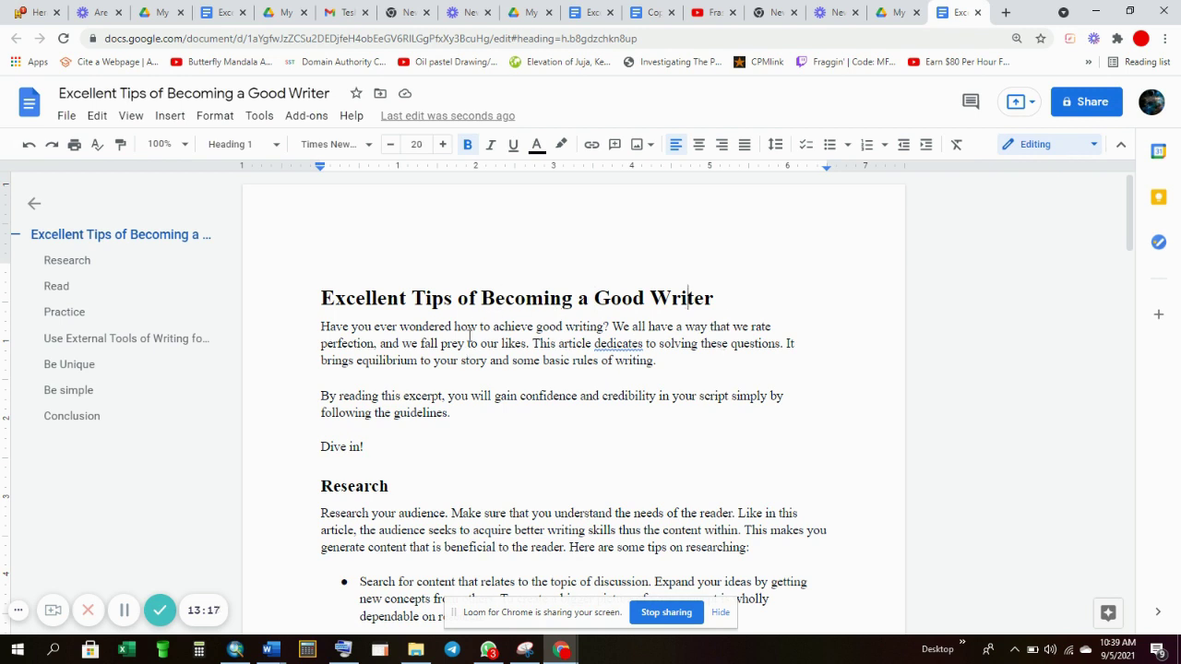
Step: Select and delete 'Have you ever wondered how to achieve good writing?' at the intro's start
click(469, 333)
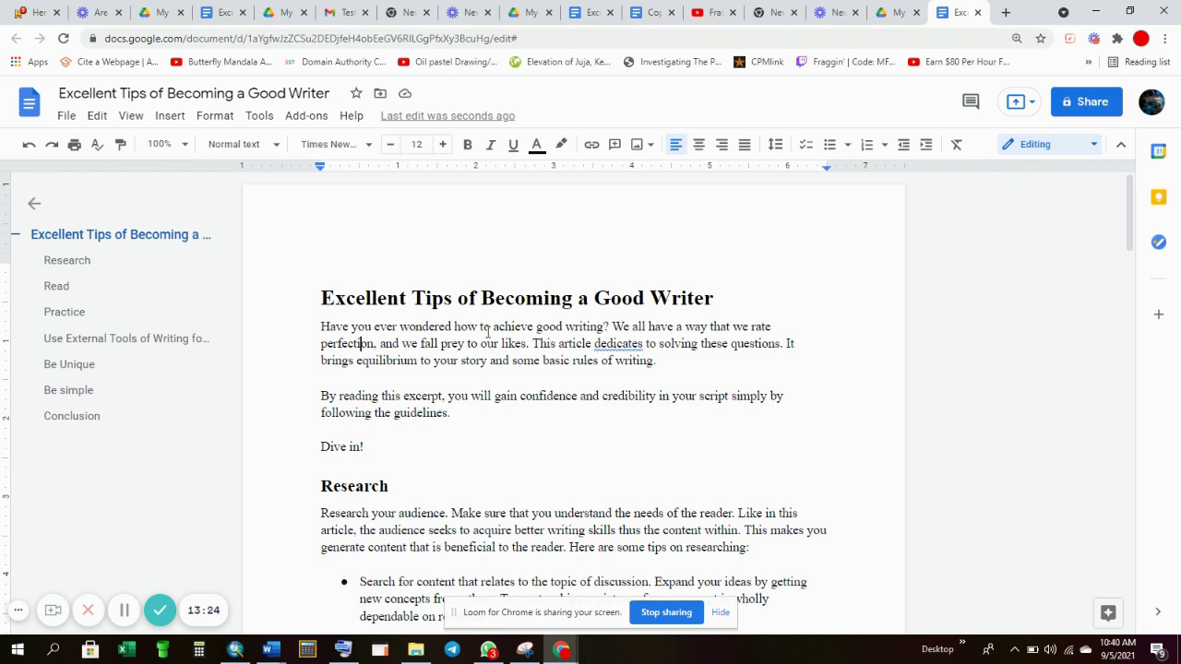
click(614, 327)
drag(321, 327, 511, 328)
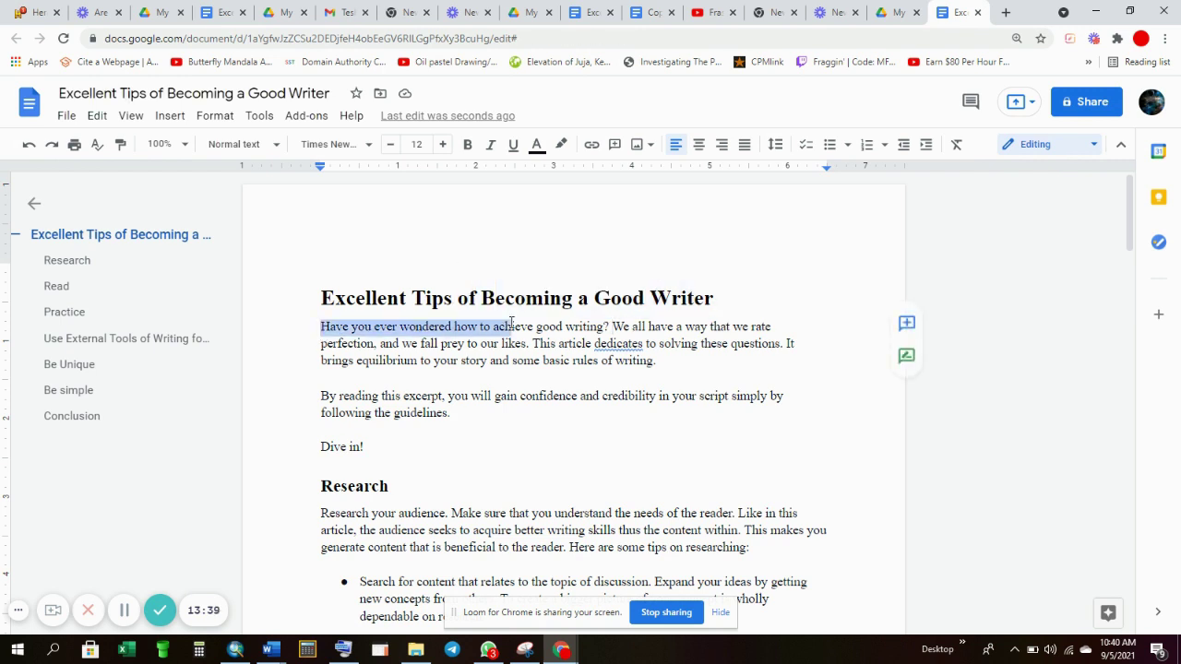
click(618, 327)
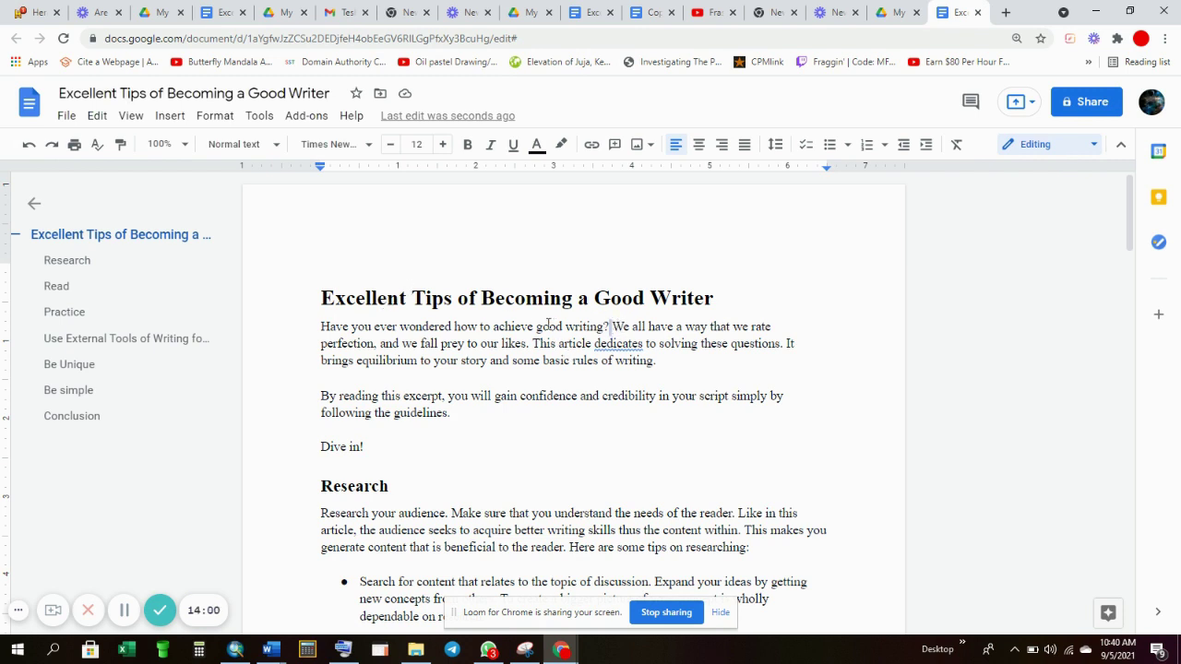
drag(610, 326, 306, 333)
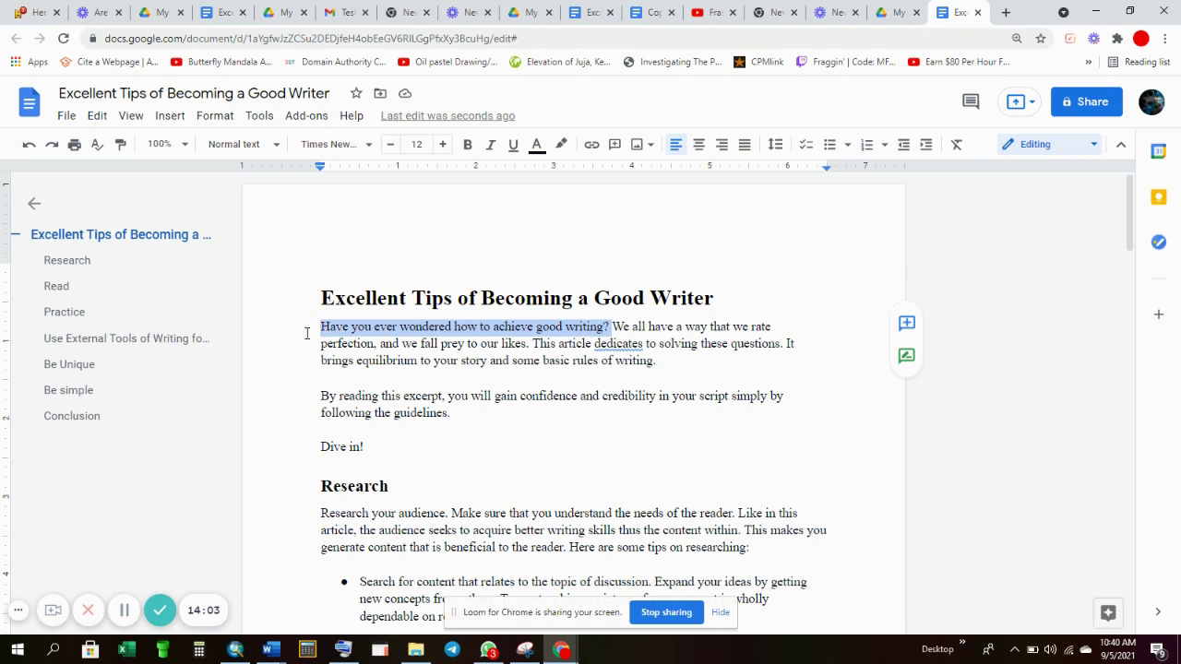
key(BackSpace)
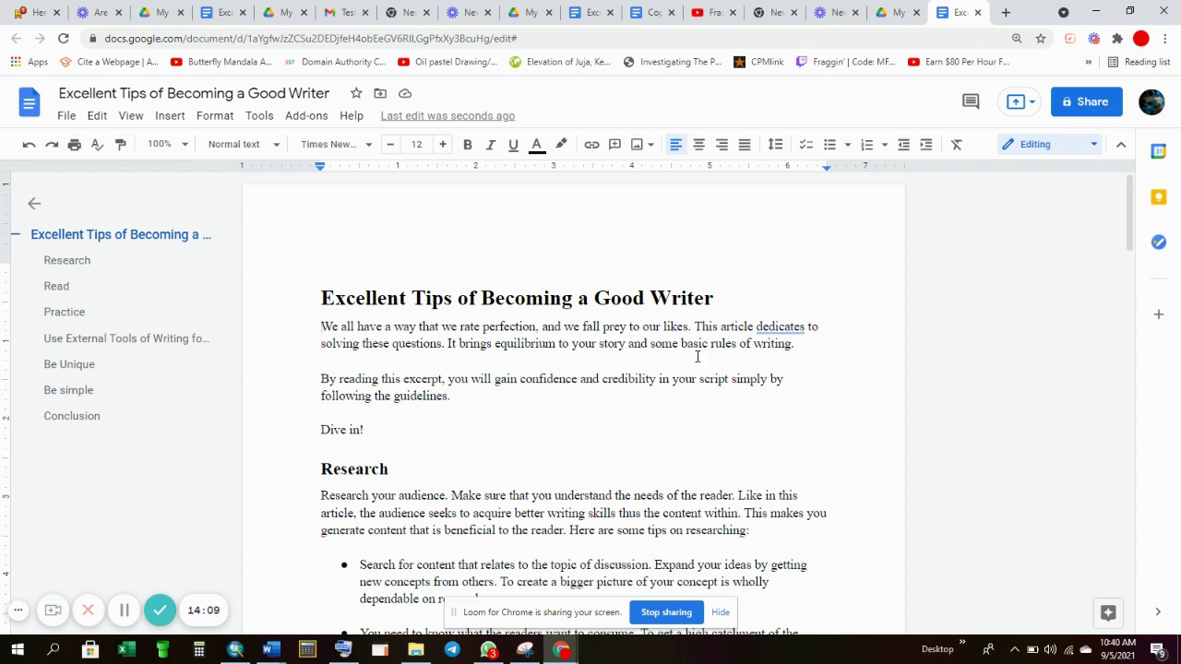
Step: Cut ' simply by following the guidelines' so the second intro paragraph ends 'in your script.'
click(456, 406)
key(BackSpace)
drag(450, 396, 766, 382)
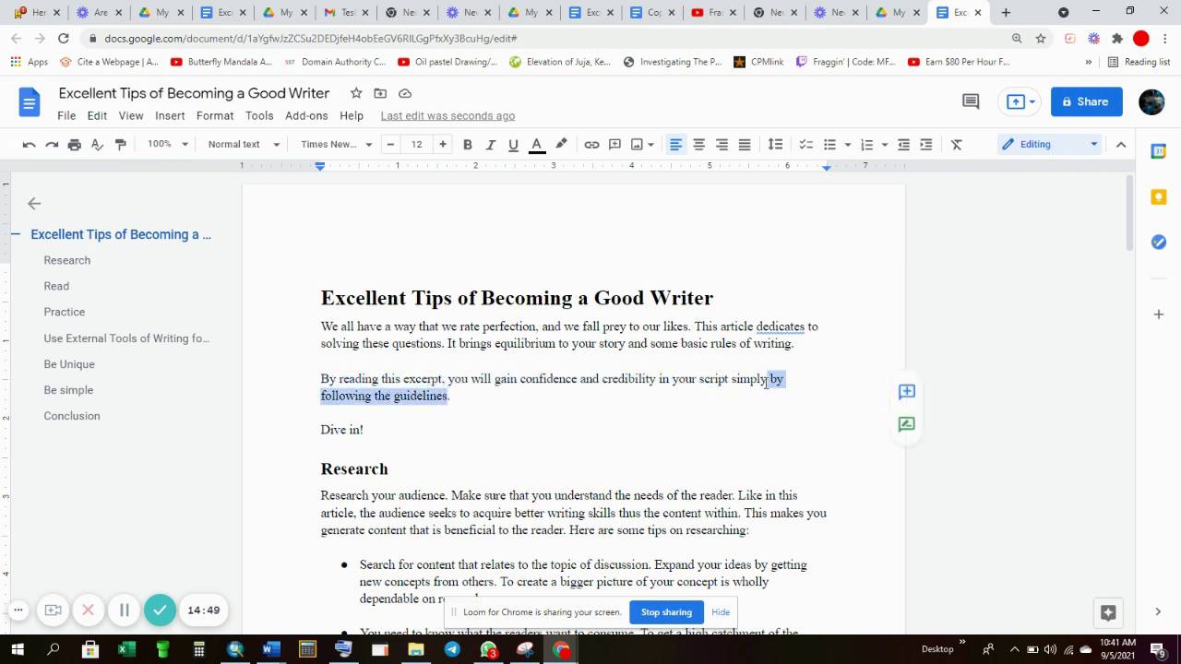
key(BackSpace)
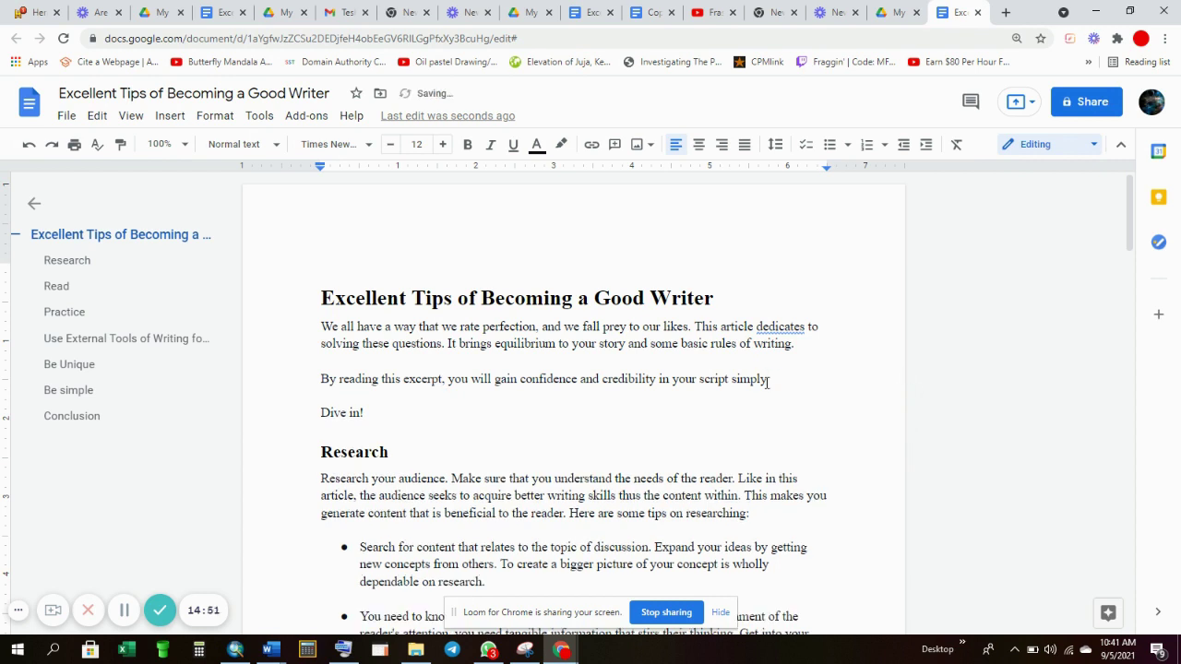
text(.)
key(BackSpace)
key(BackSpace)
key(BackSpace)
key(BackSpace)
key(BackSpace)
key(BackSpace)
key(BackSpace)
key(BackSpace)
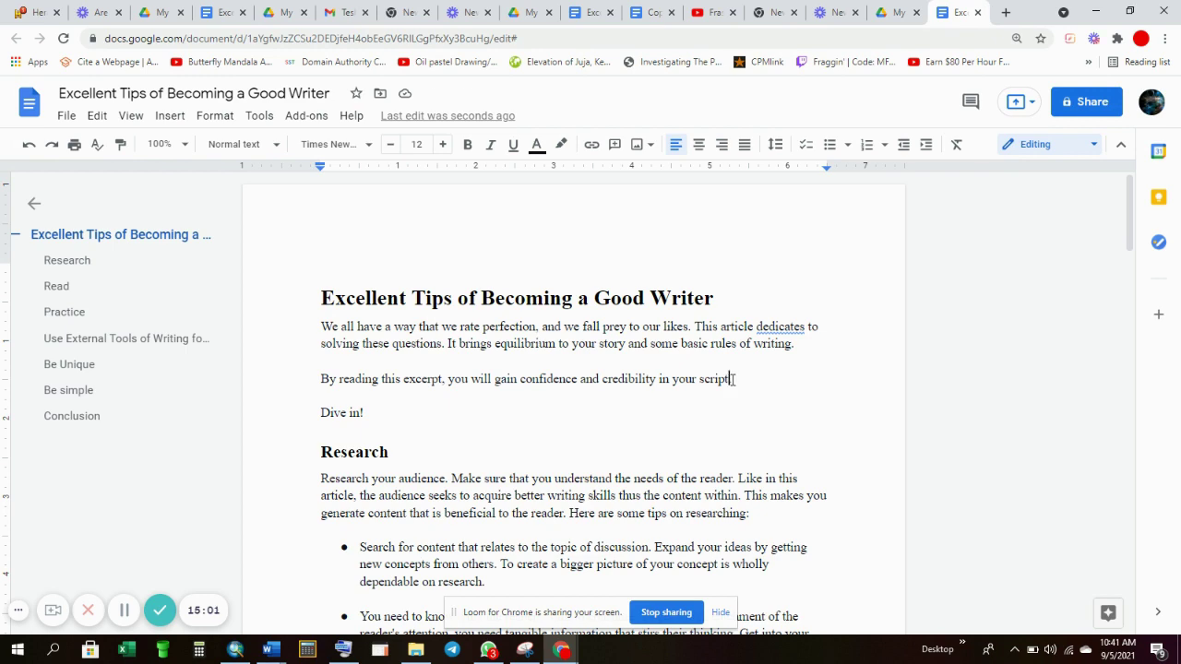
drag(735, 378, 314, 334)
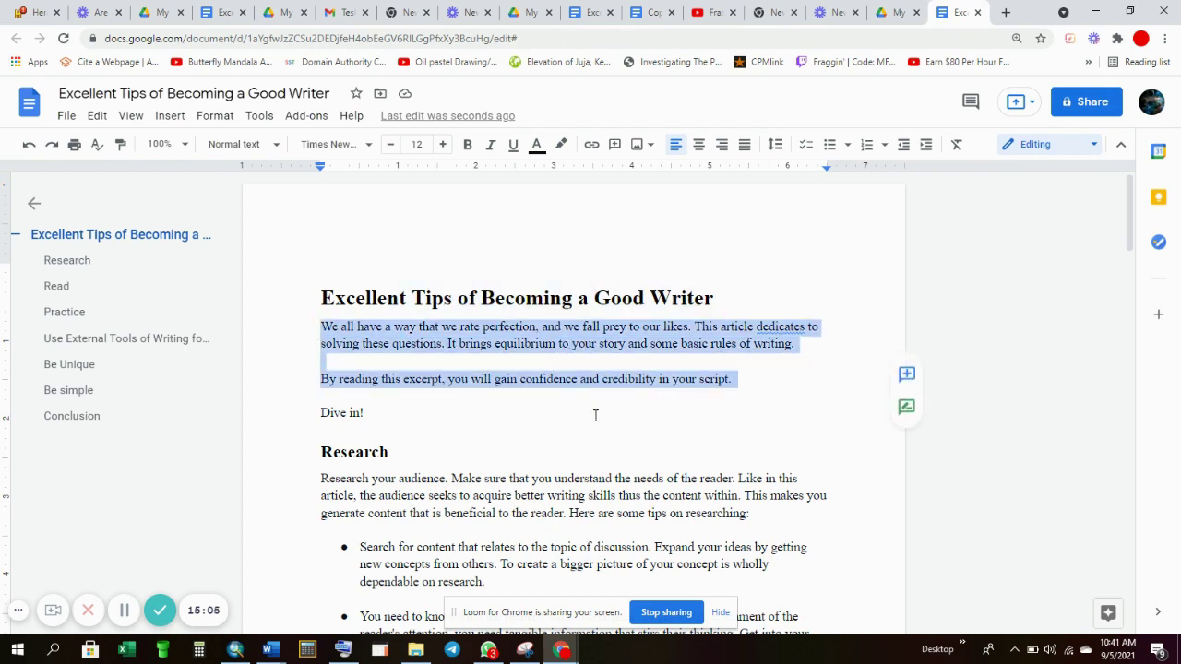
Step: Break the Practice section into two paragraphs right after 'what you are doing.'
scroll(593, 414, down, 4)
scroll(604, 421, down, 6)
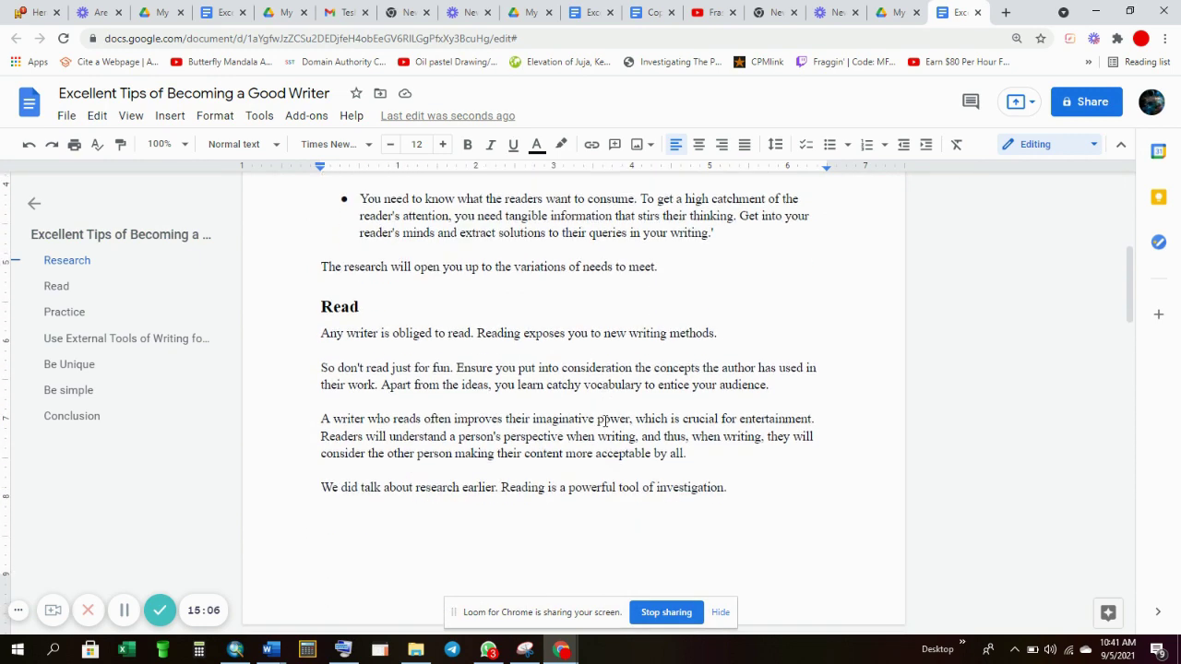
scroll(604, 421, down, 1)
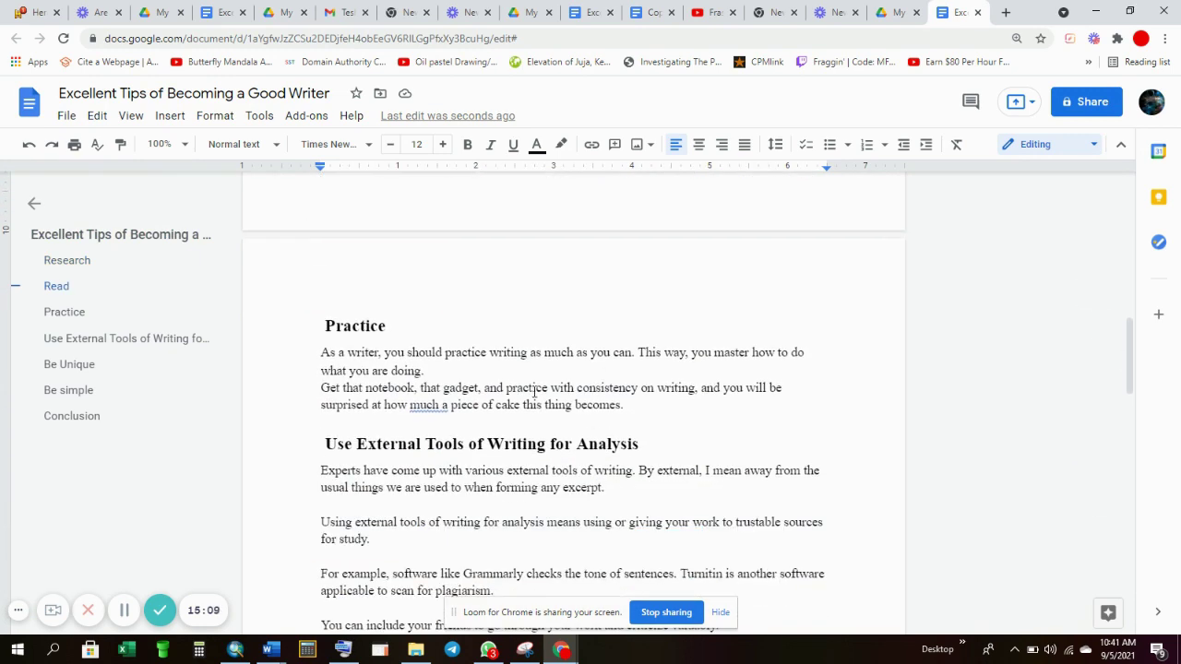
double_click(439, 370)
key(BackSpace)
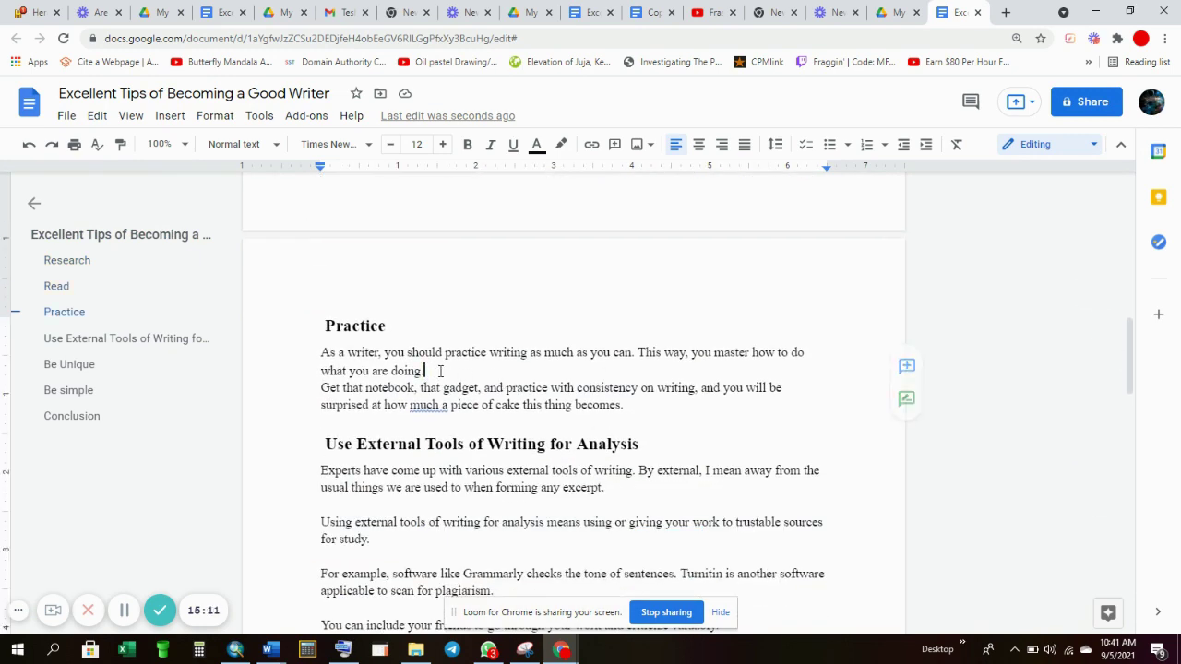
key(Return)
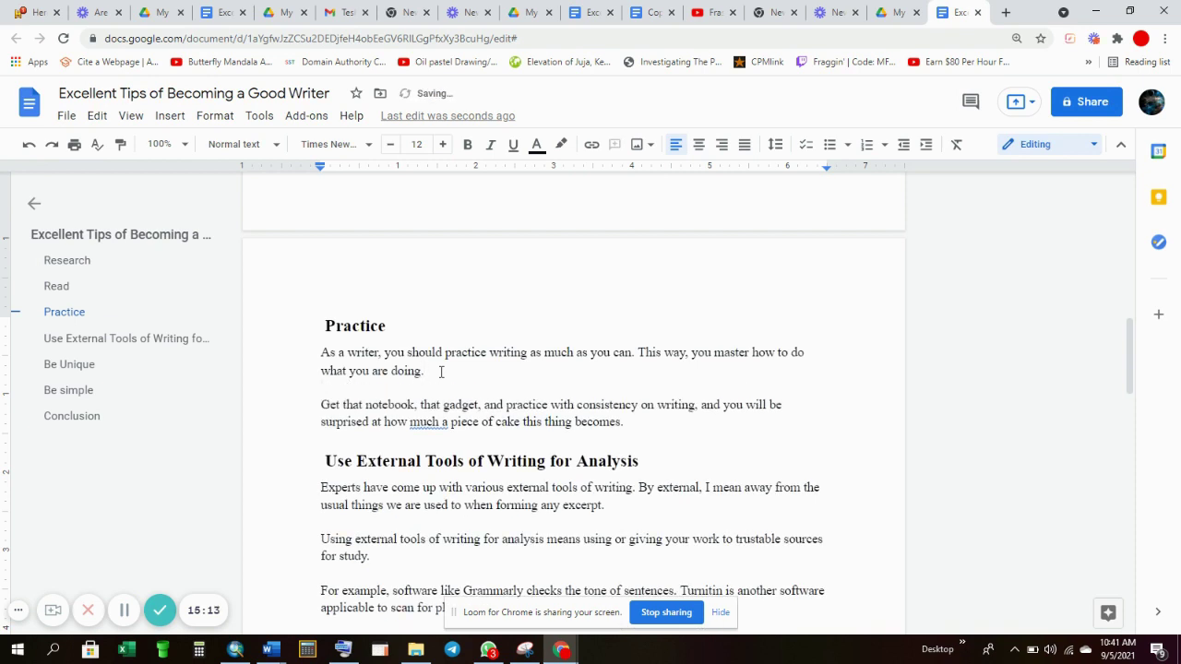